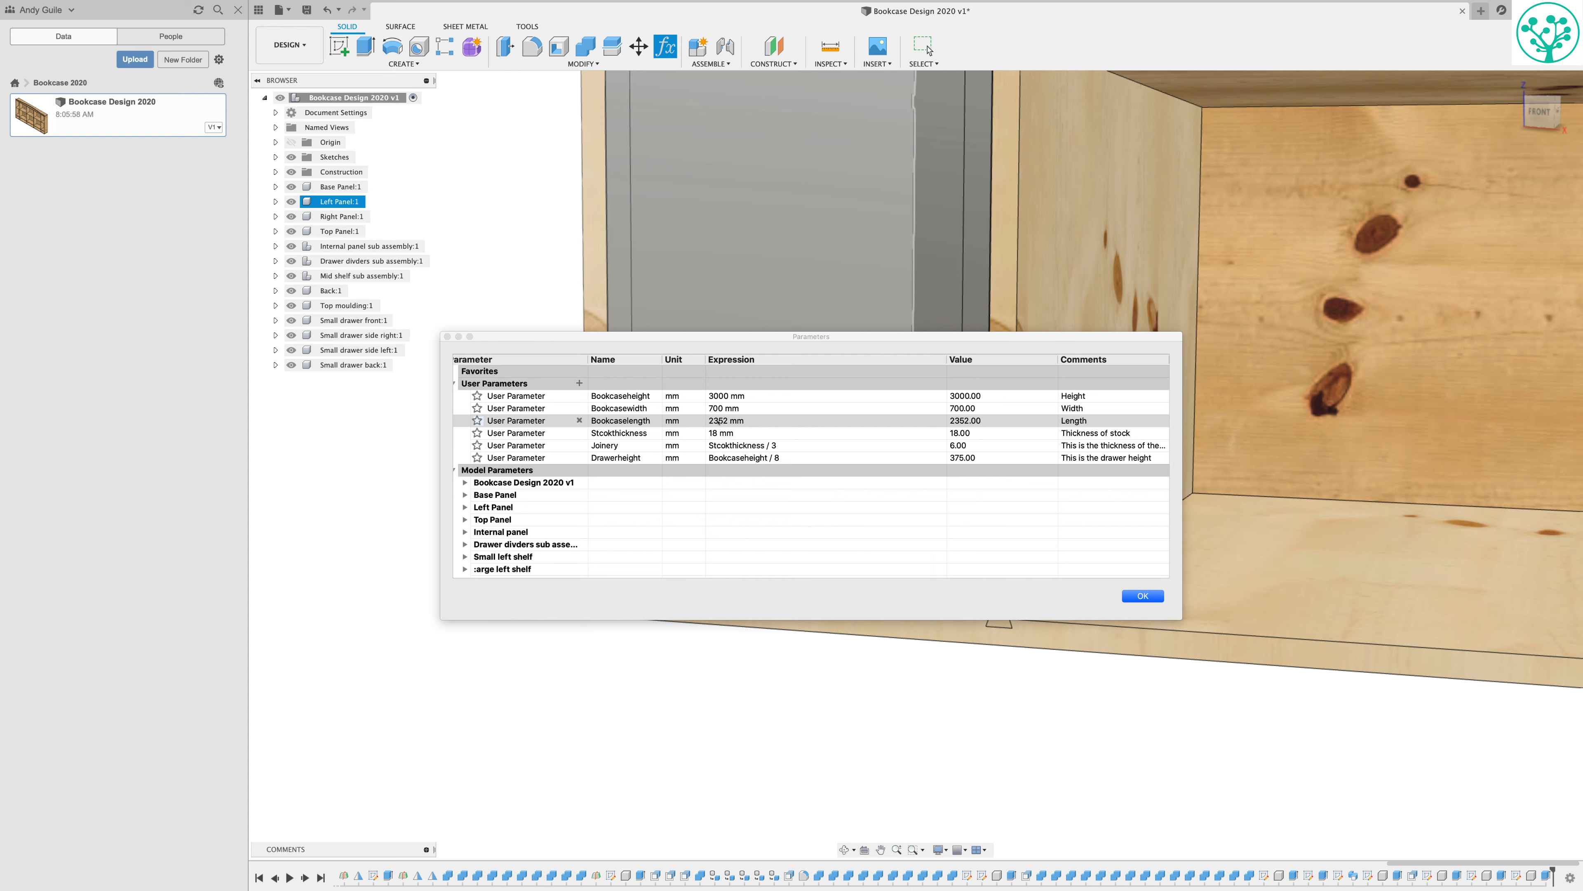
# Set the Bookcaselength user parameter to 6000 mm and the stock thickness parameter to 25 mm.
pyautogui.doubleClick(719, 422)
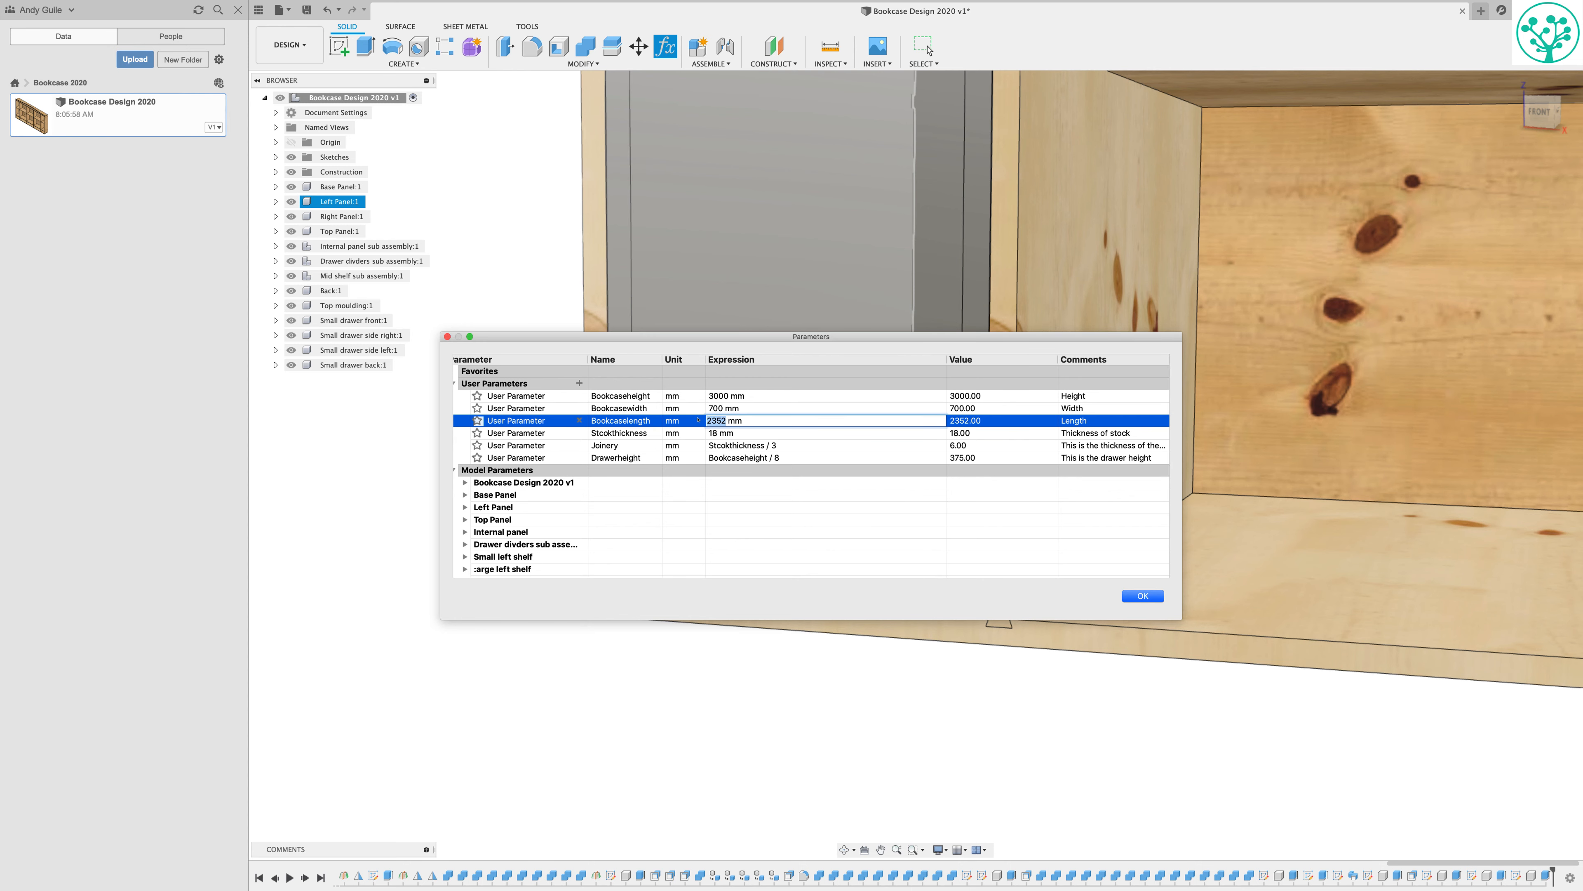
pyautogui.press('Return')
pyautogui.doubleClick(714, 433)
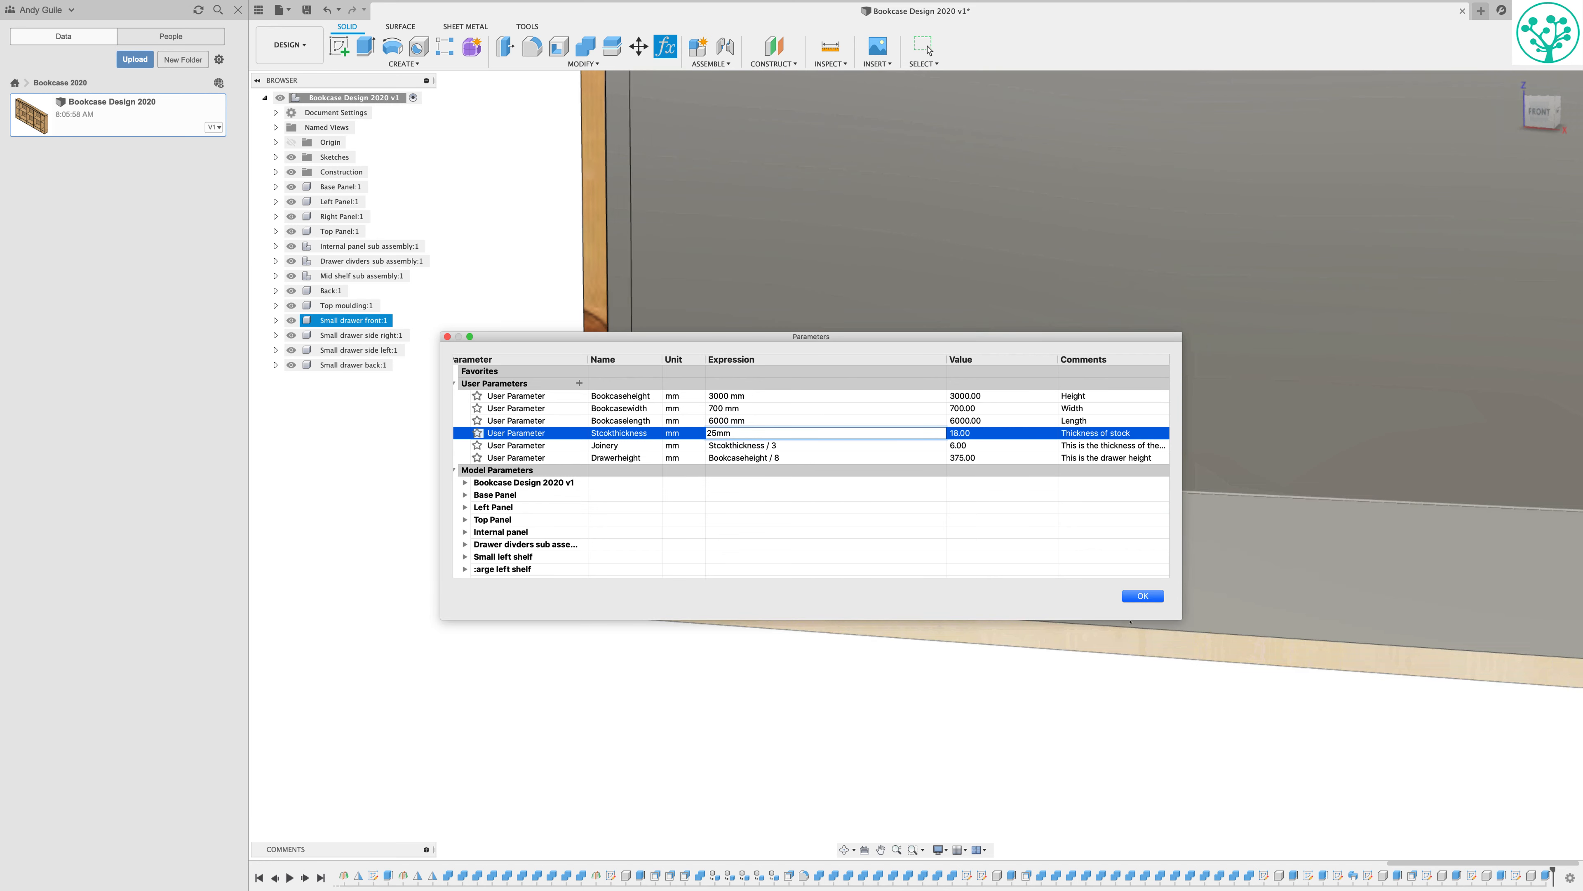
pyautogui.click(1141, 598)
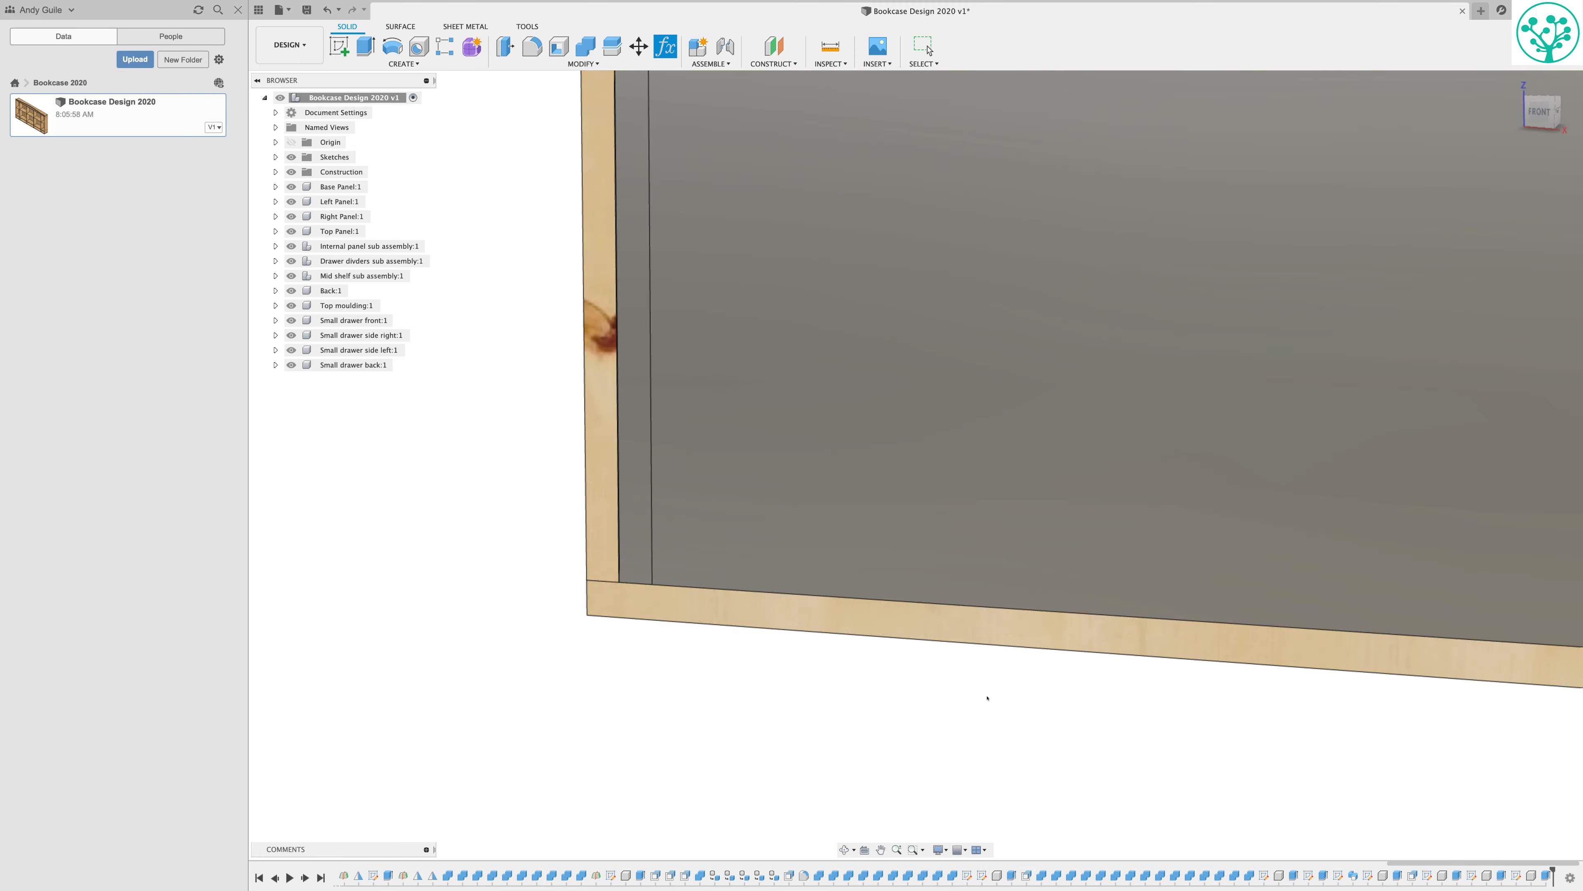
# Hide the base, left, right and top panels, the three sub assemblies and the back to expose the small drawer.
pyautogui.scroll(-5, 988, 698)
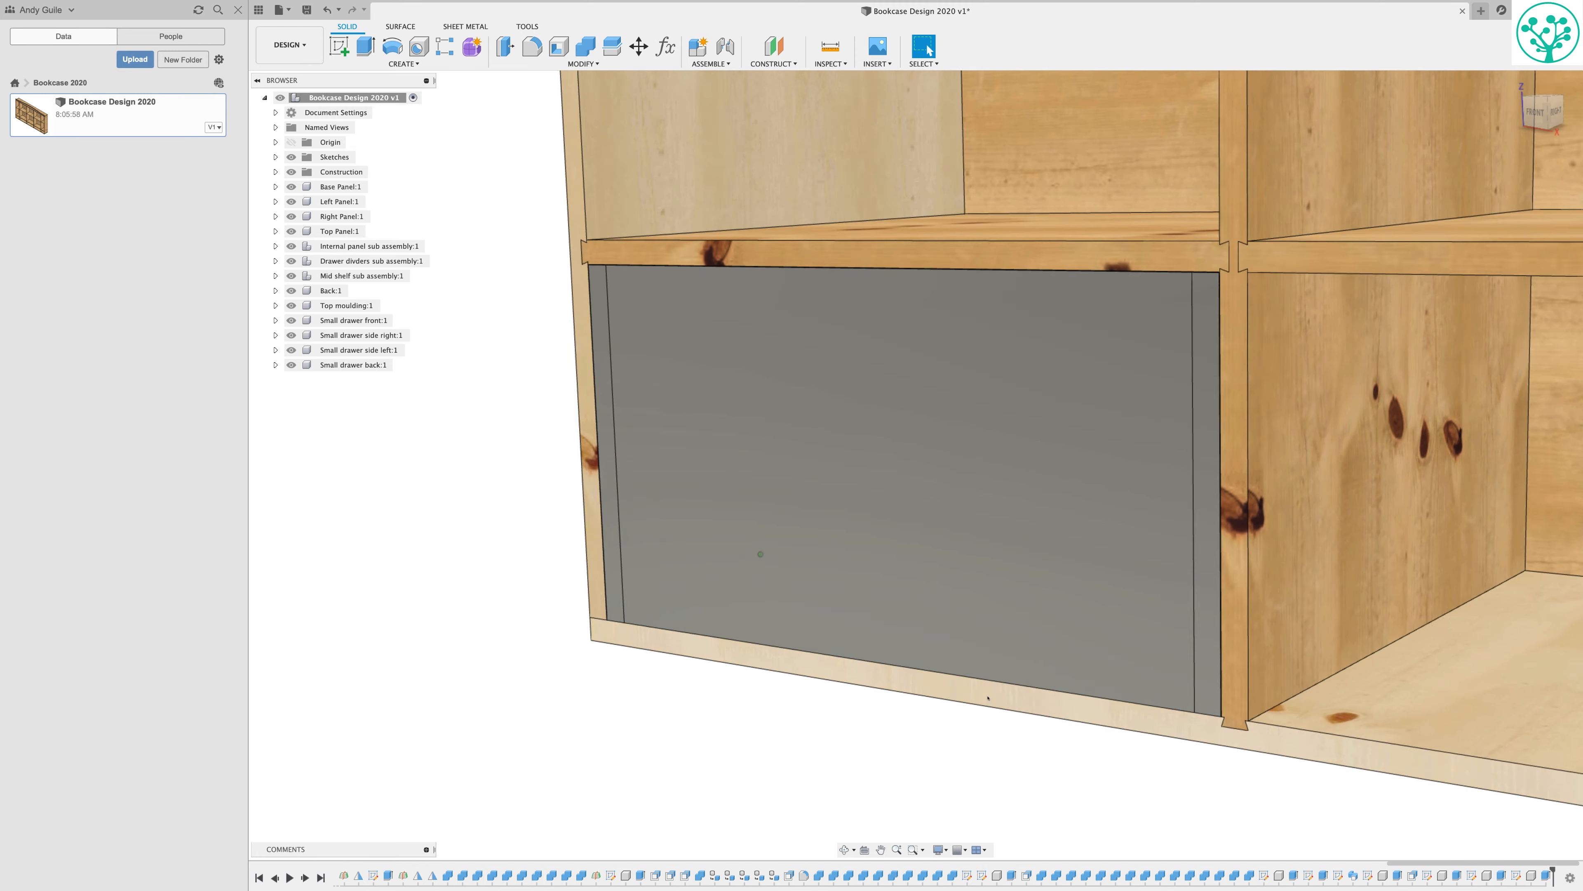
pyautogui.scroll(1, 917, 668)
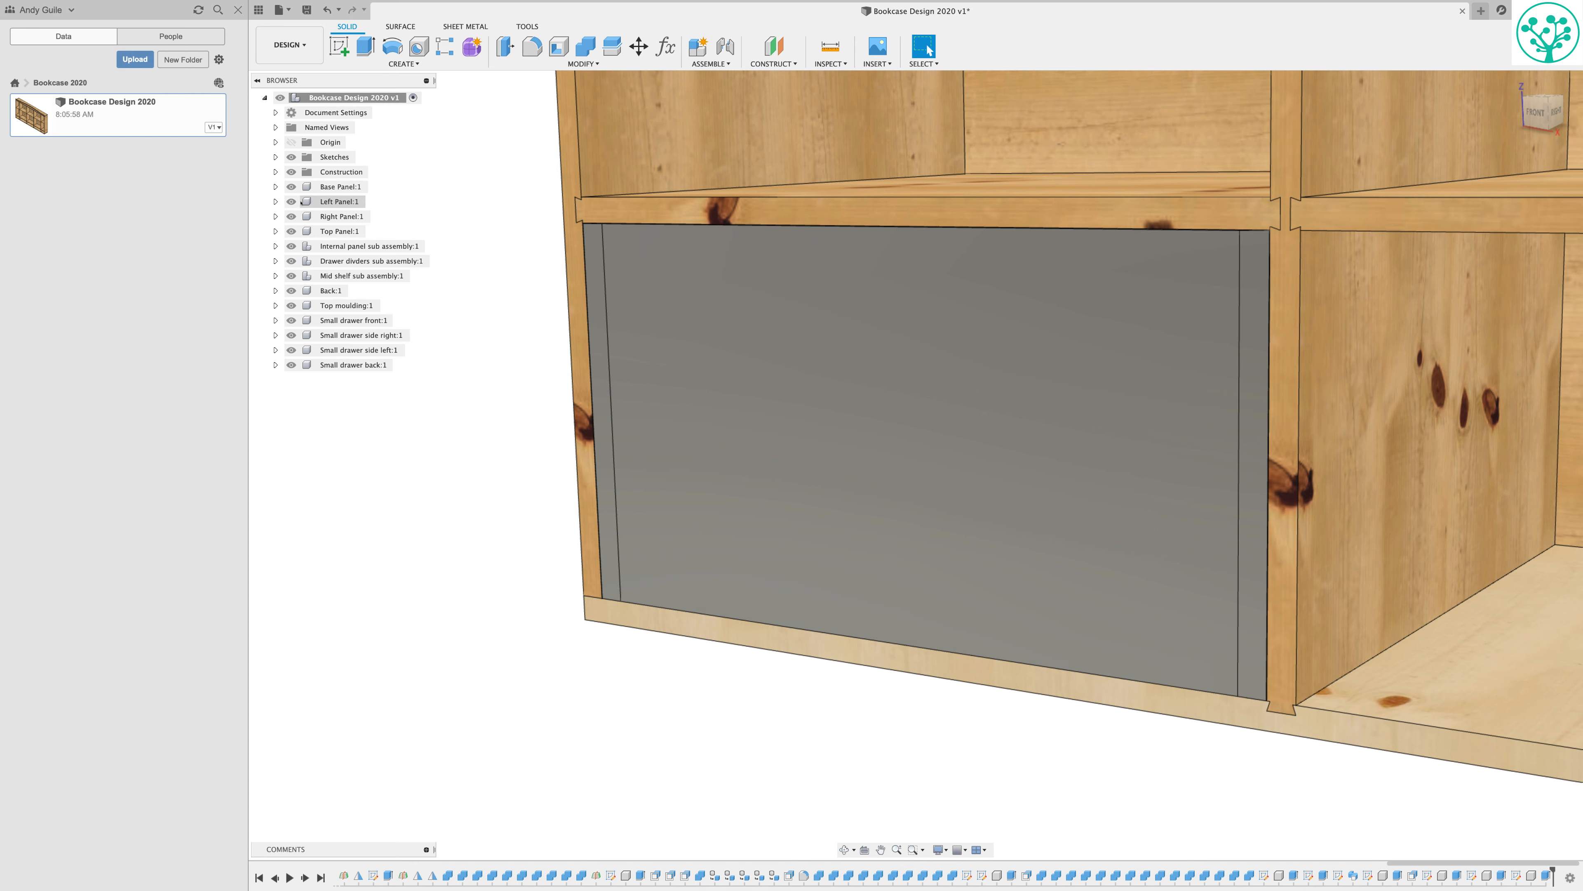
pyautogui.click(291, 188)
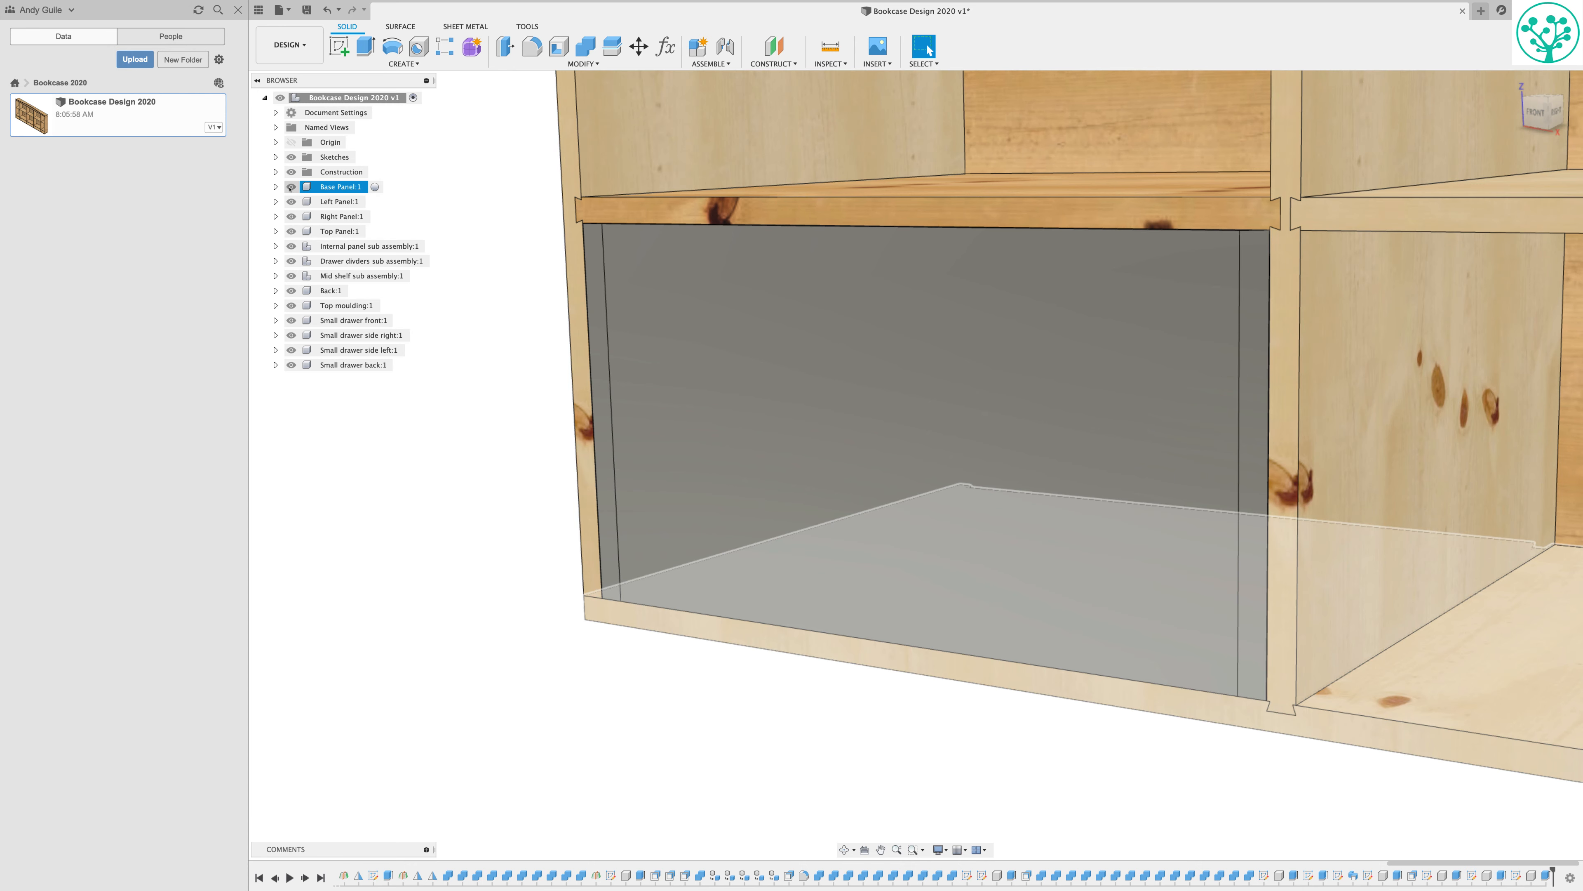
pyautogui.click(290, 187)
pyautogui.click(291, 202)
pyautogui.click(291, 217)
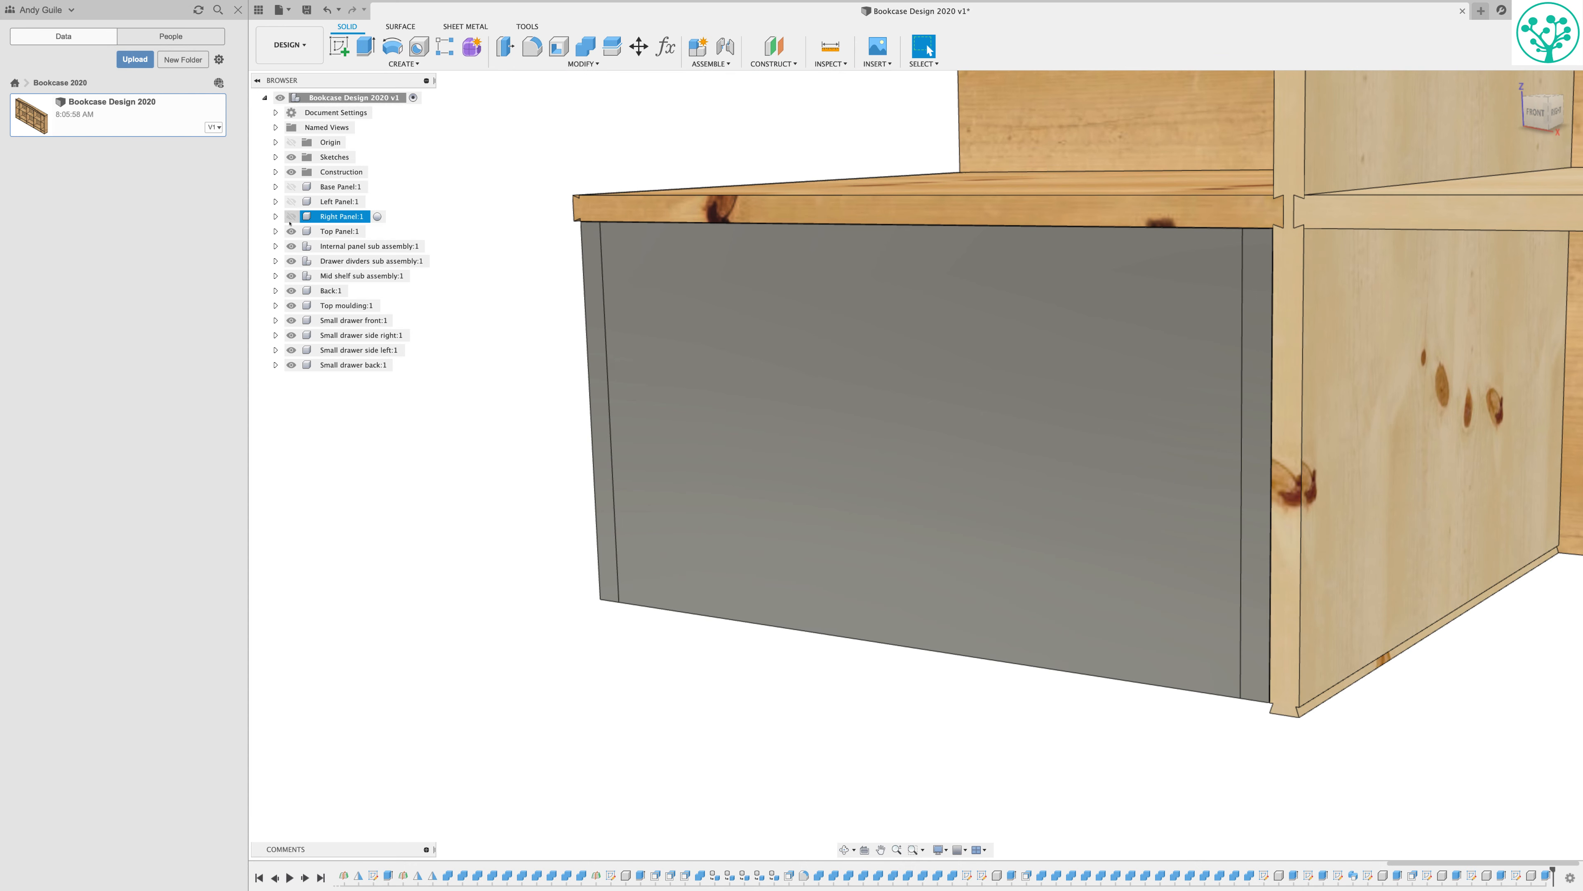
pyautogui.click(291, 231)
pyautogui.click(290, 246)
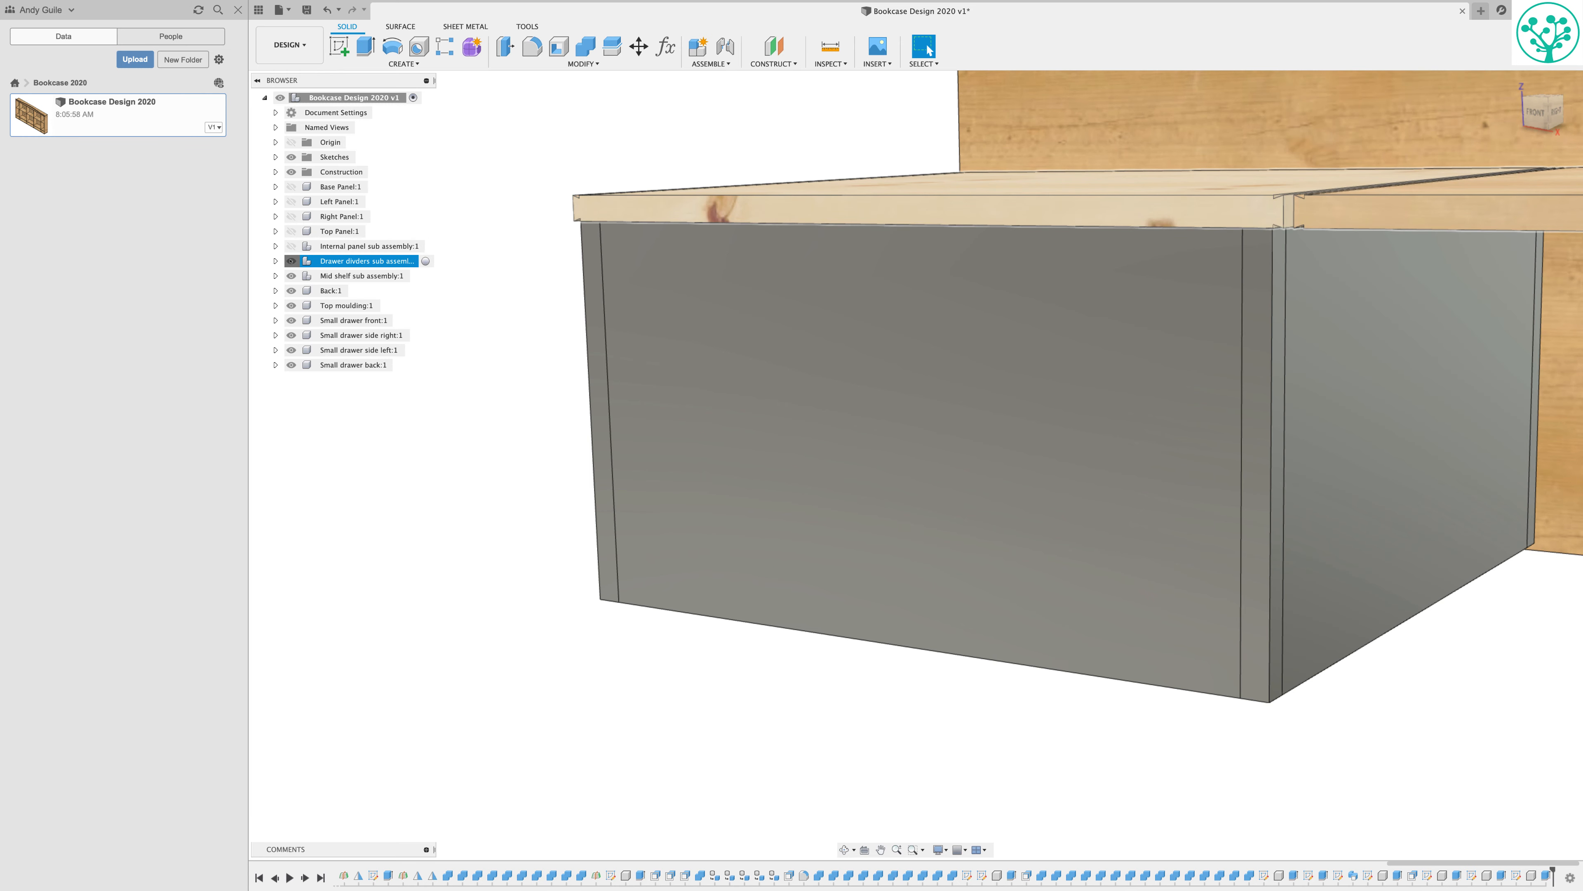
pyautogui.click(290, 260)
pyautogui.click(291, 276)
pyautogui.click(291, 291)
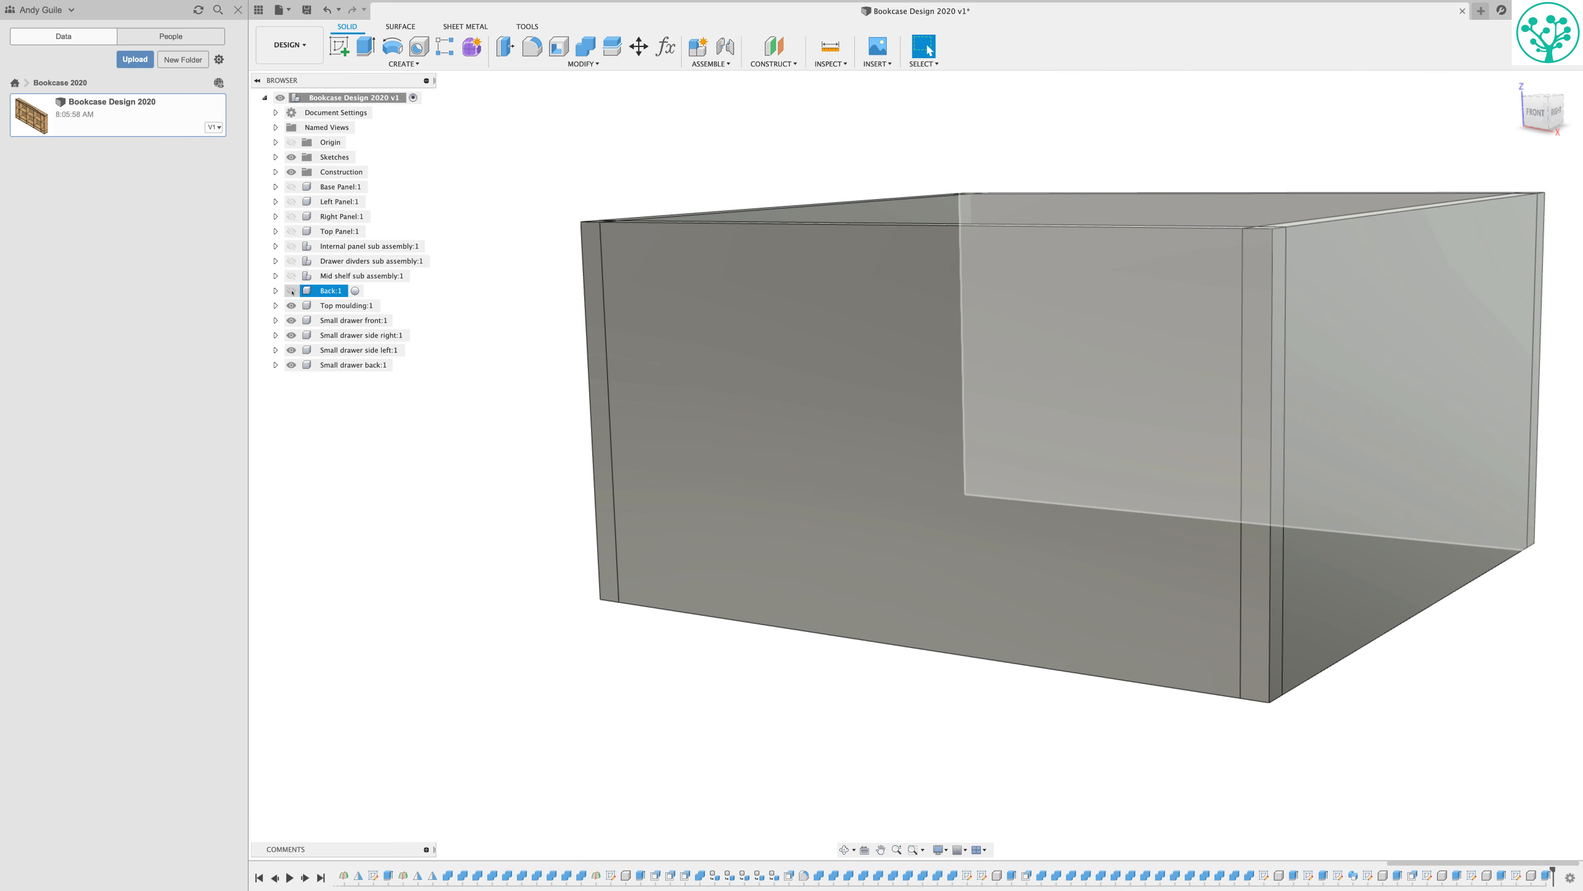
pyautogui.keyDown('shift'); pyautogui.moveTo(557, 348); pyautogui.dragTo(455, 322, button='middle'); pyautogui.keyUp('shift')
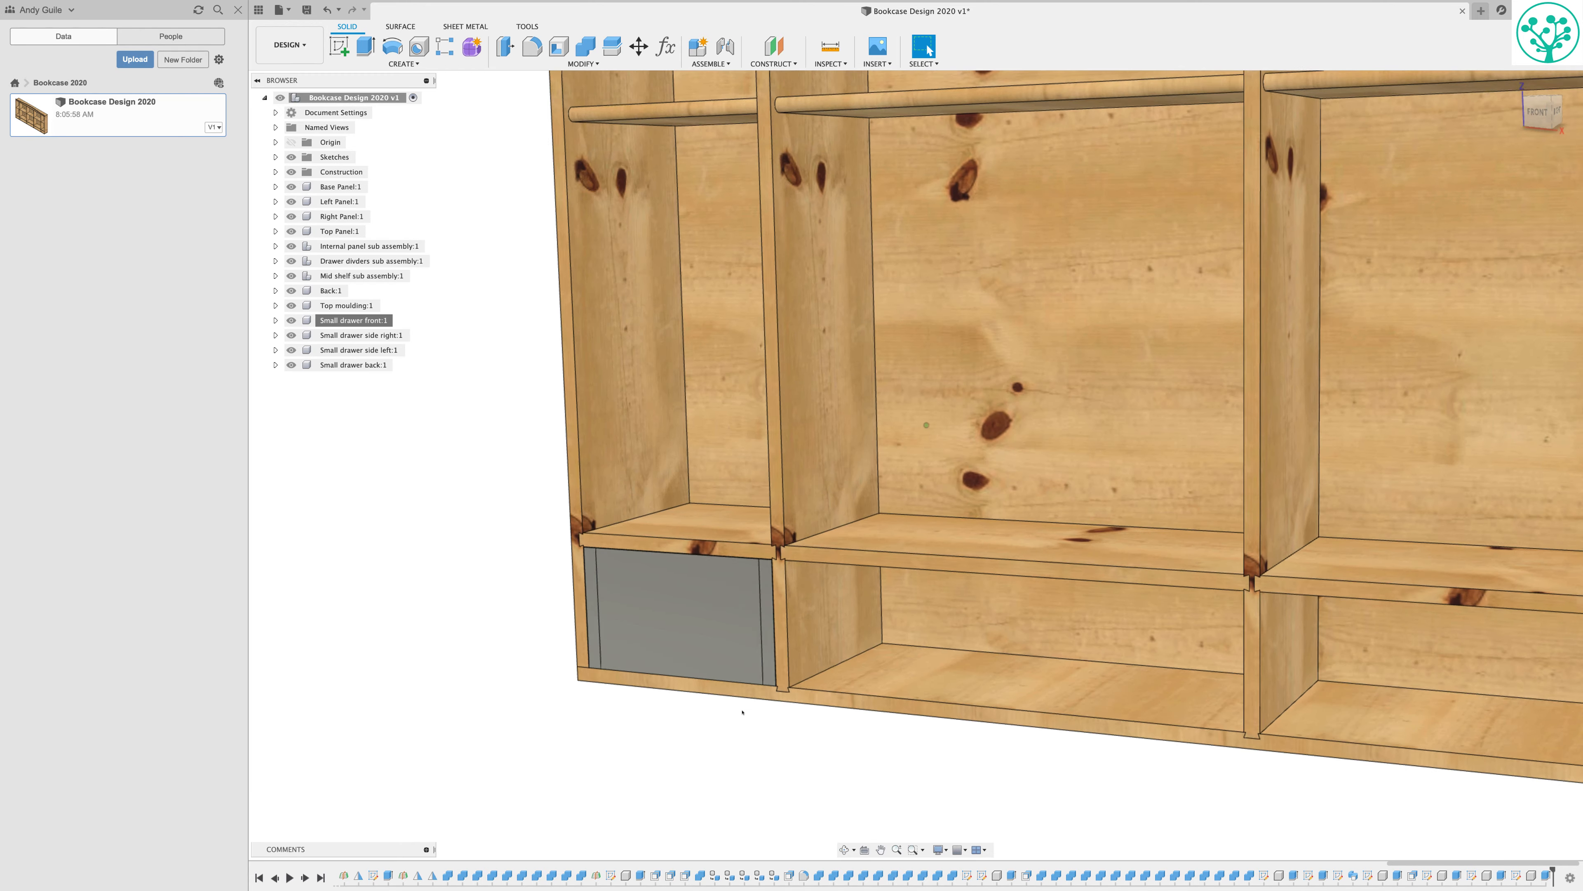
# Add a user parameter Drawerbottom of 12 mm with the comment "This is the thickness of the drawer base".
pyautogui.scroll(2, 743, 712)
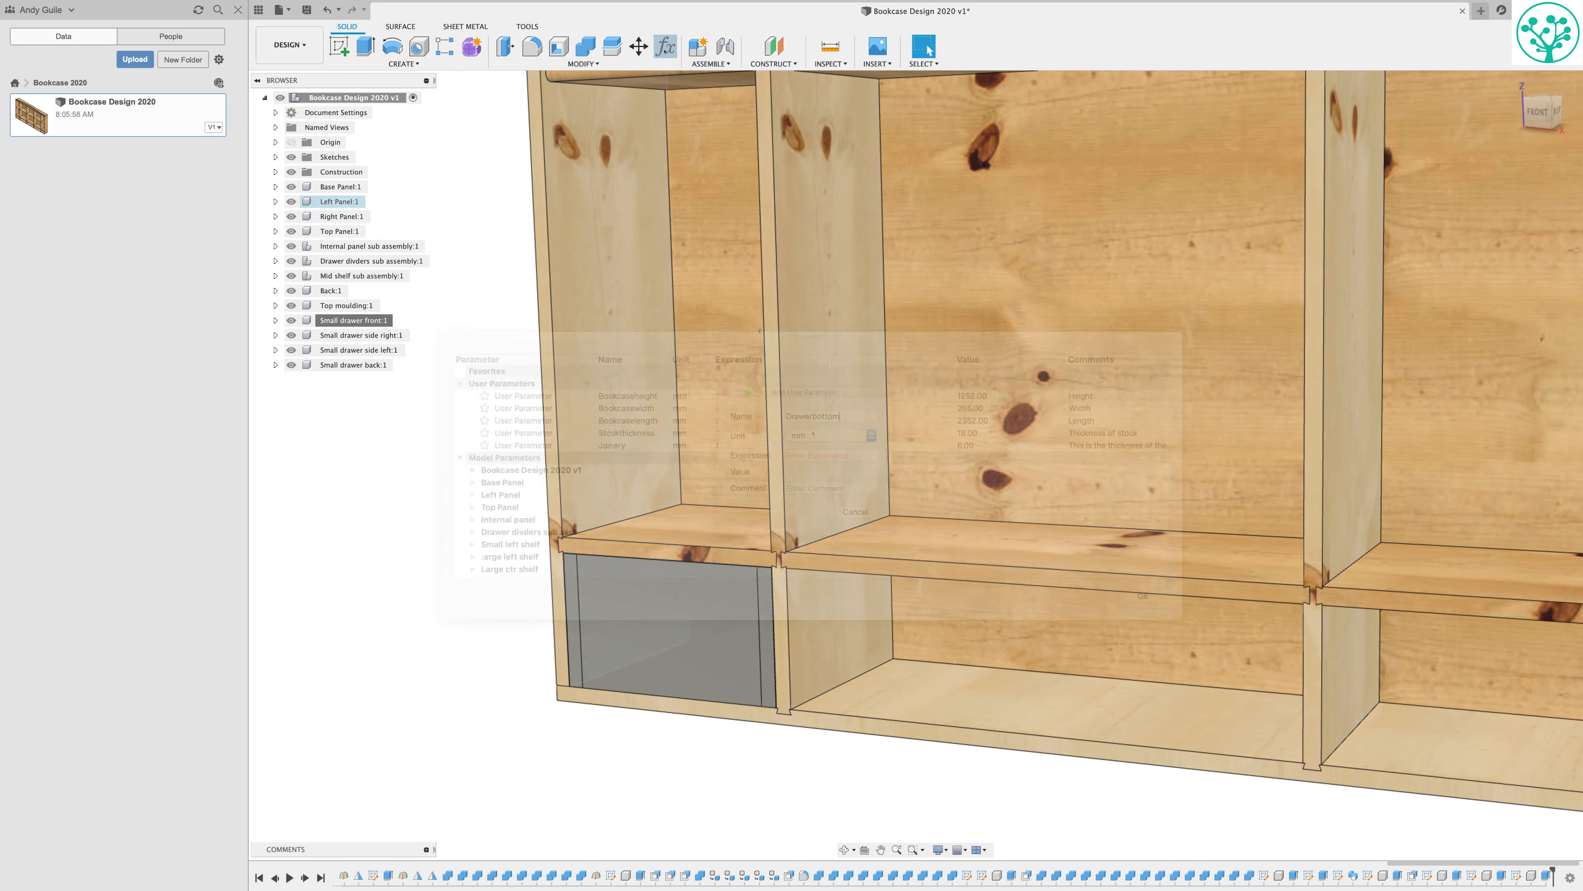
pyautogui.click(824, 456)
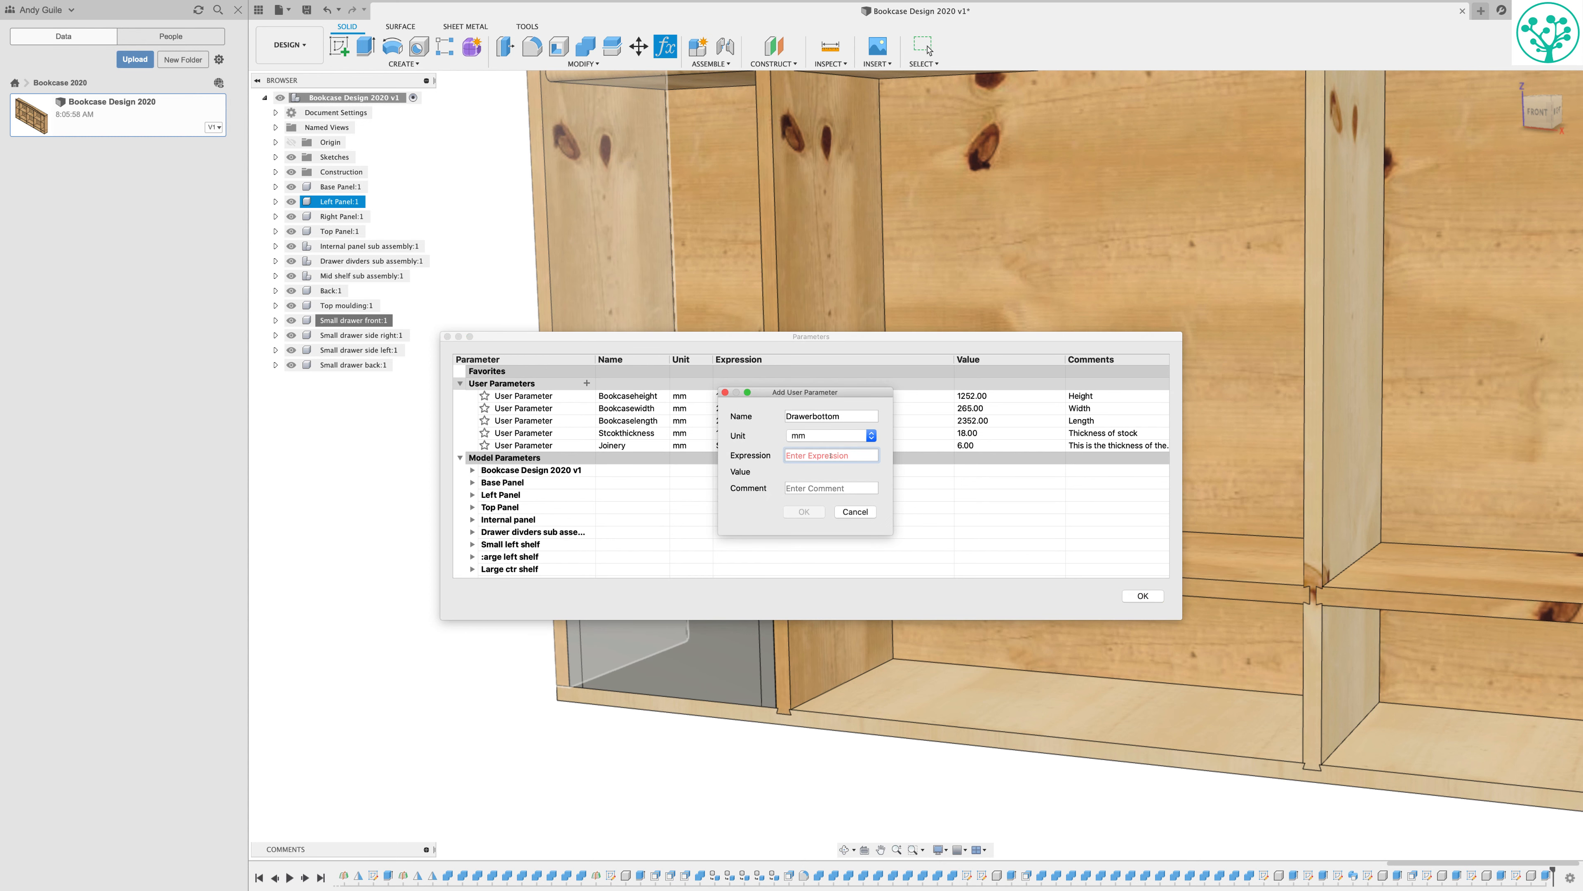
pyautogui.write('12')
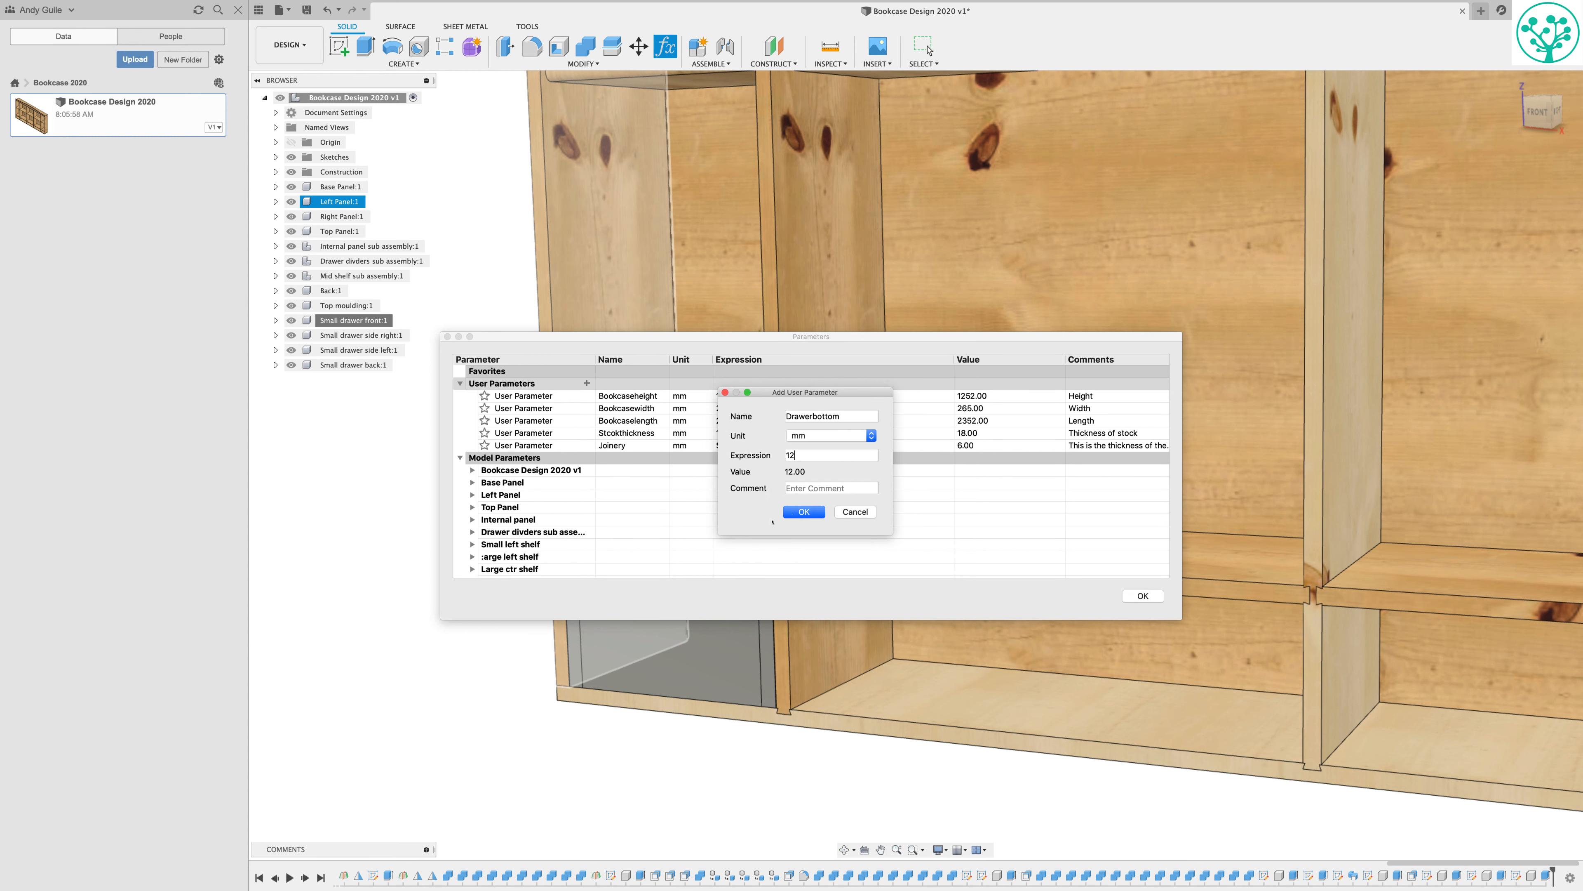
pyautogui.click(801, 512)
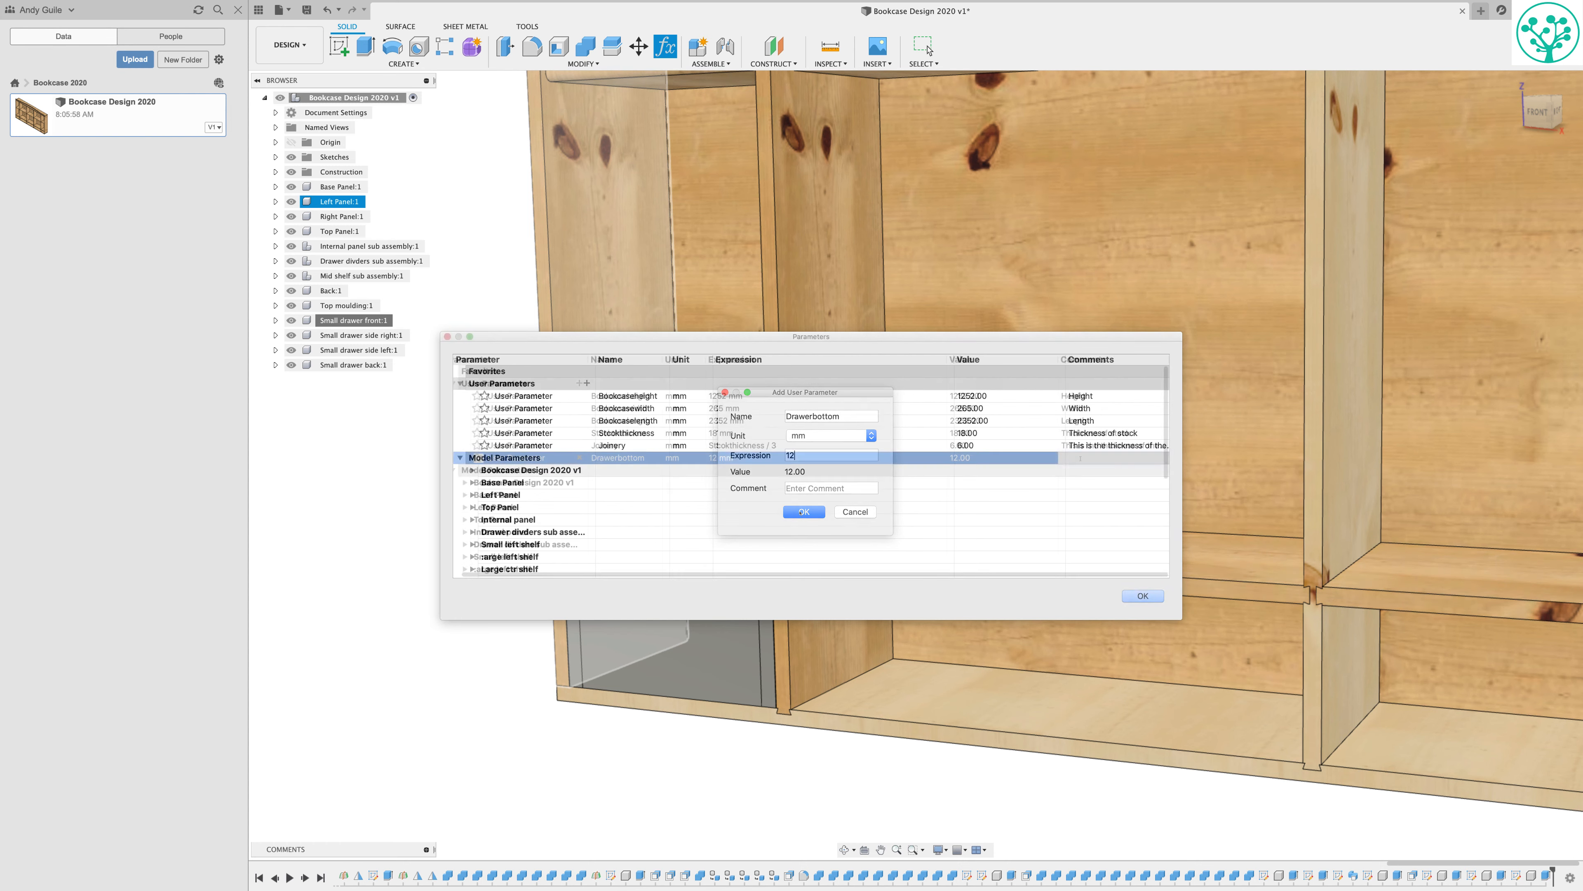
pyautogui.write('This is the thickness')
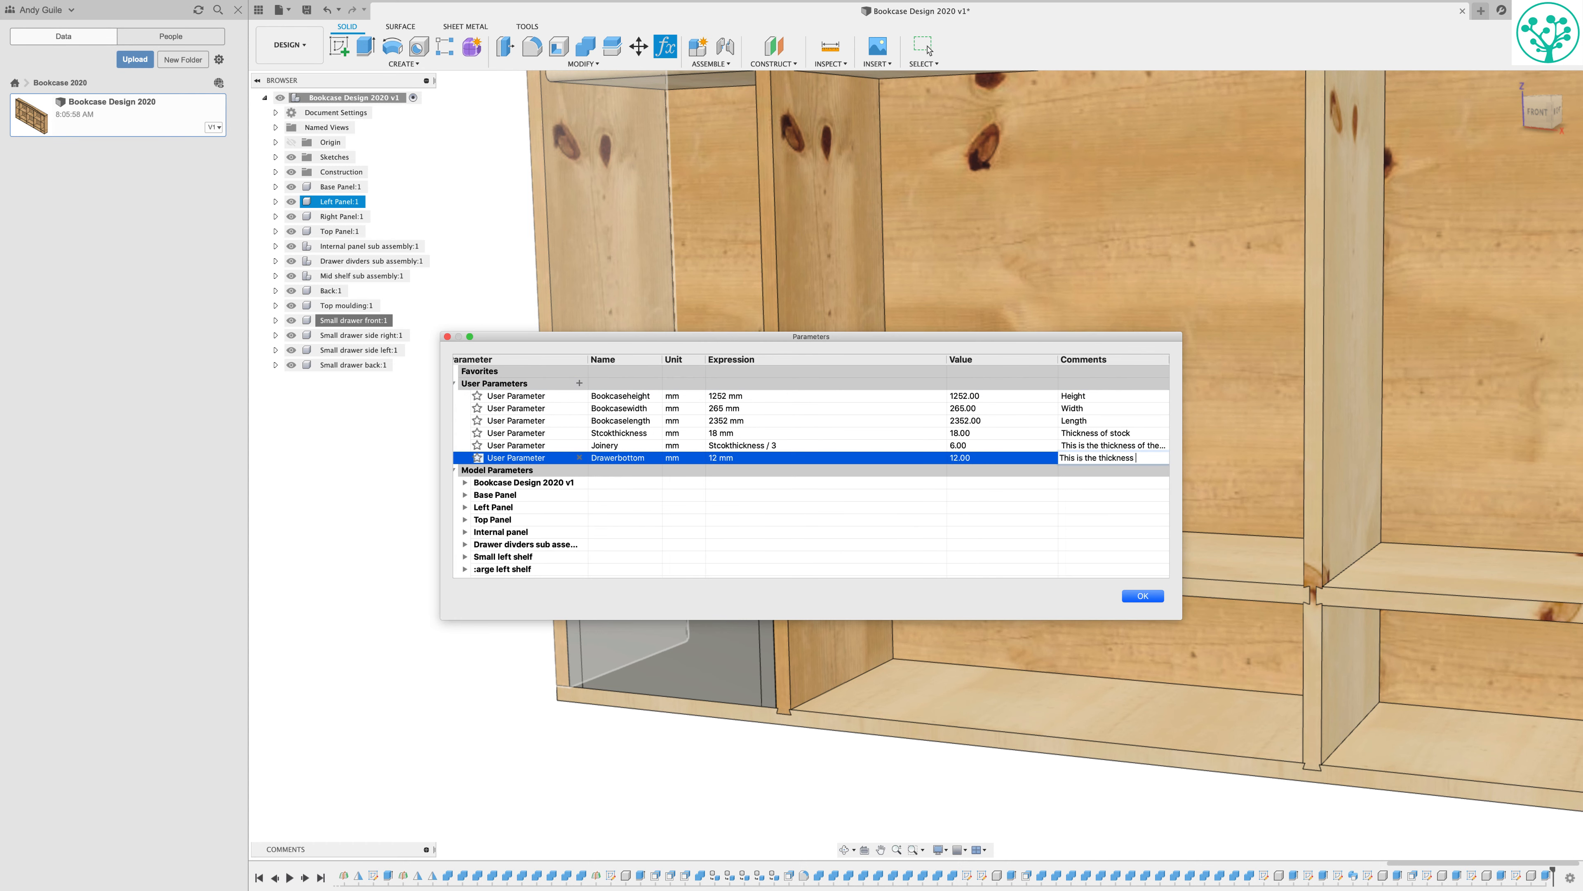
pyautogui.write(' of the drawer base')
pyautogui.click(1154, 597)
# Isolate the small drawer front, and show the drawer's right side, left side and back with it.
pyautogui.rightClick(347, 322)
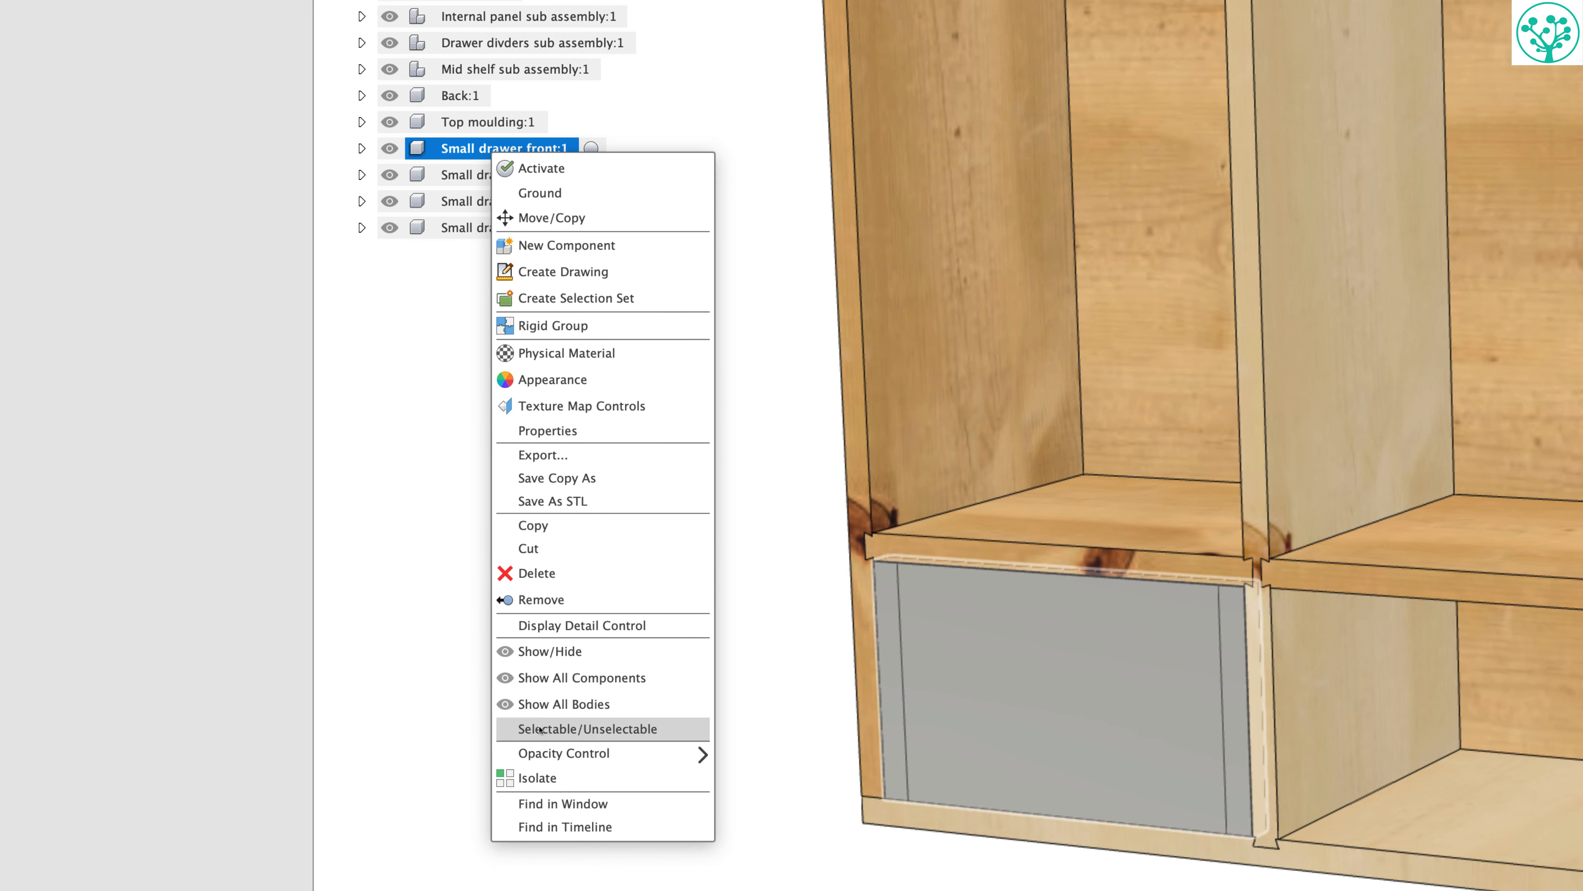
pyautogui.click(537, 777)
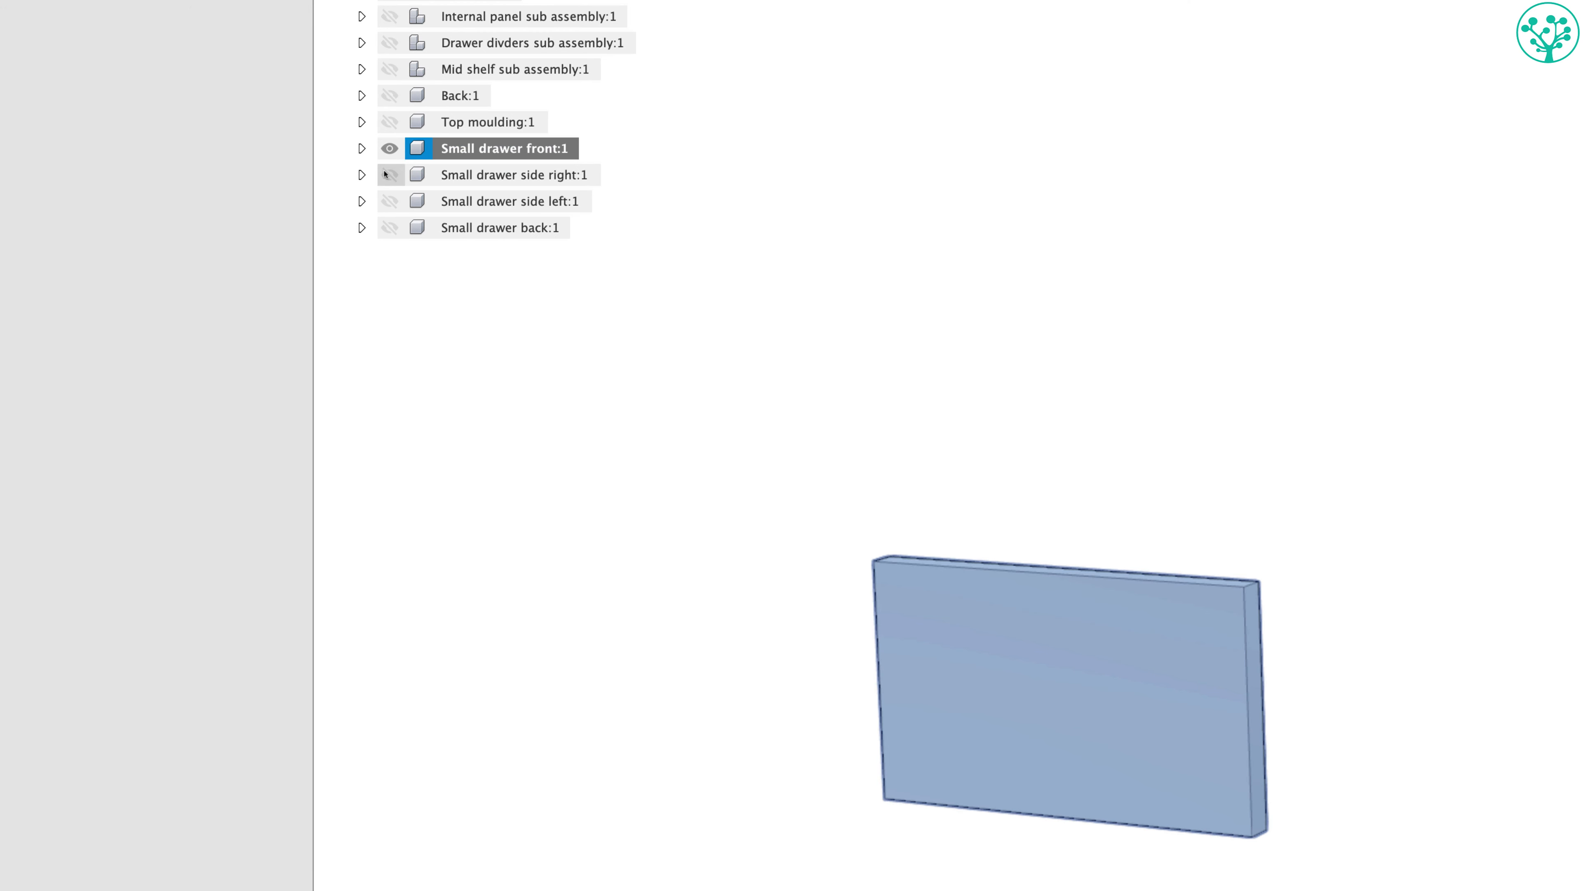
pyautogui.click(390, 175)
pyautogui.click(389, 201)
pyautogui.click(354, 278)
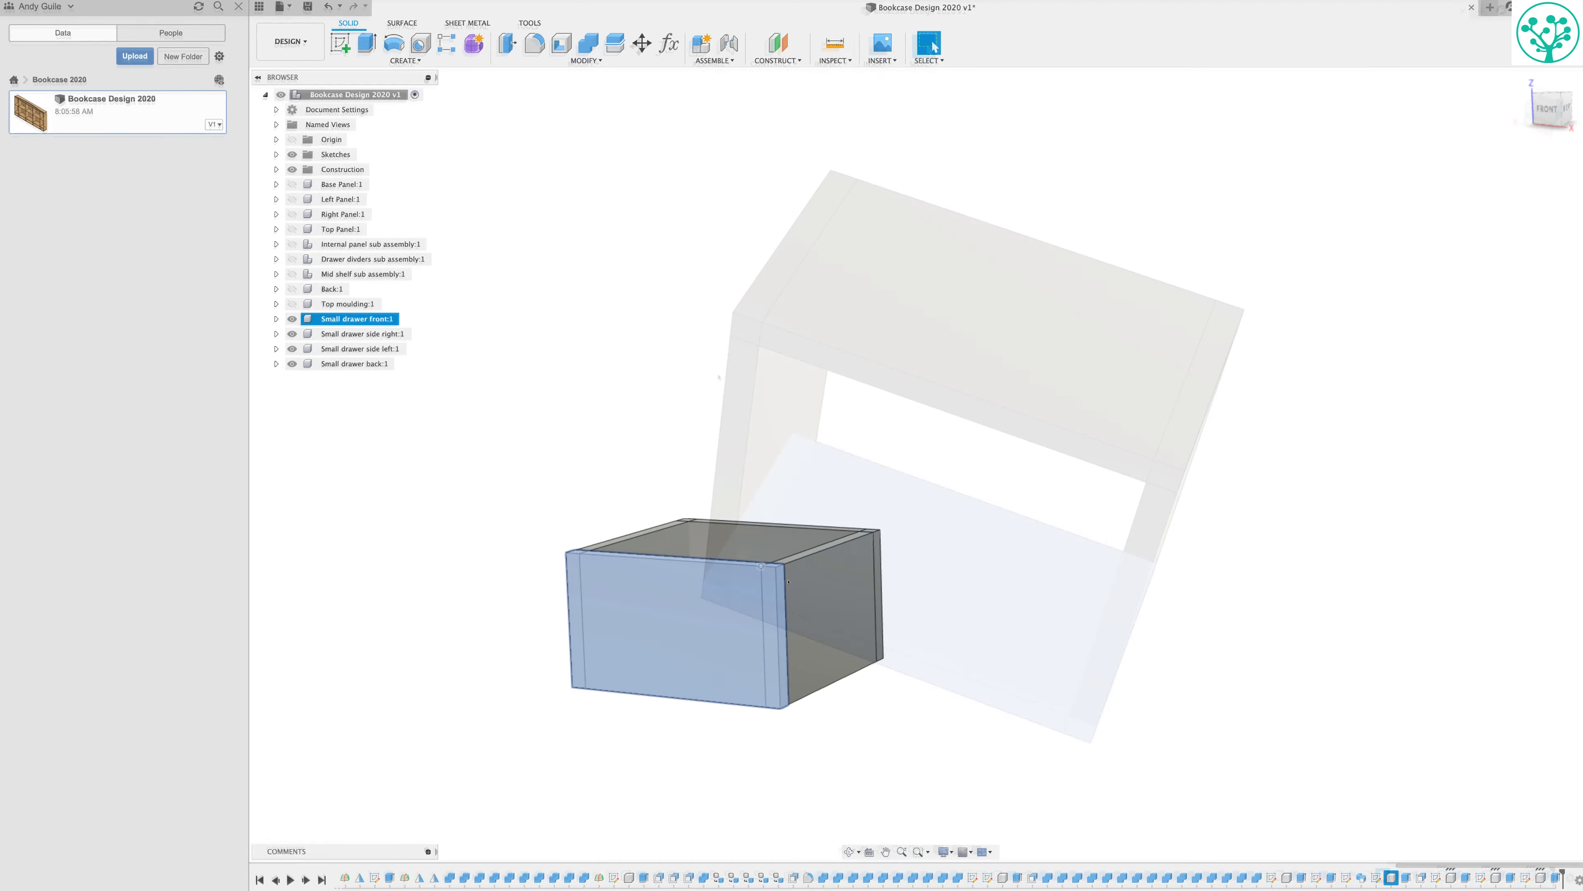
# Start a sketch on the drawer's underside and draw a two-point rectangle inside the open frame.
pyautogui.keyDown('shift'); pyautogui.moveTo(908, 576); pyautogui.dragTo(813, 673, button='middle'); pyautogui.keyUp('shift')
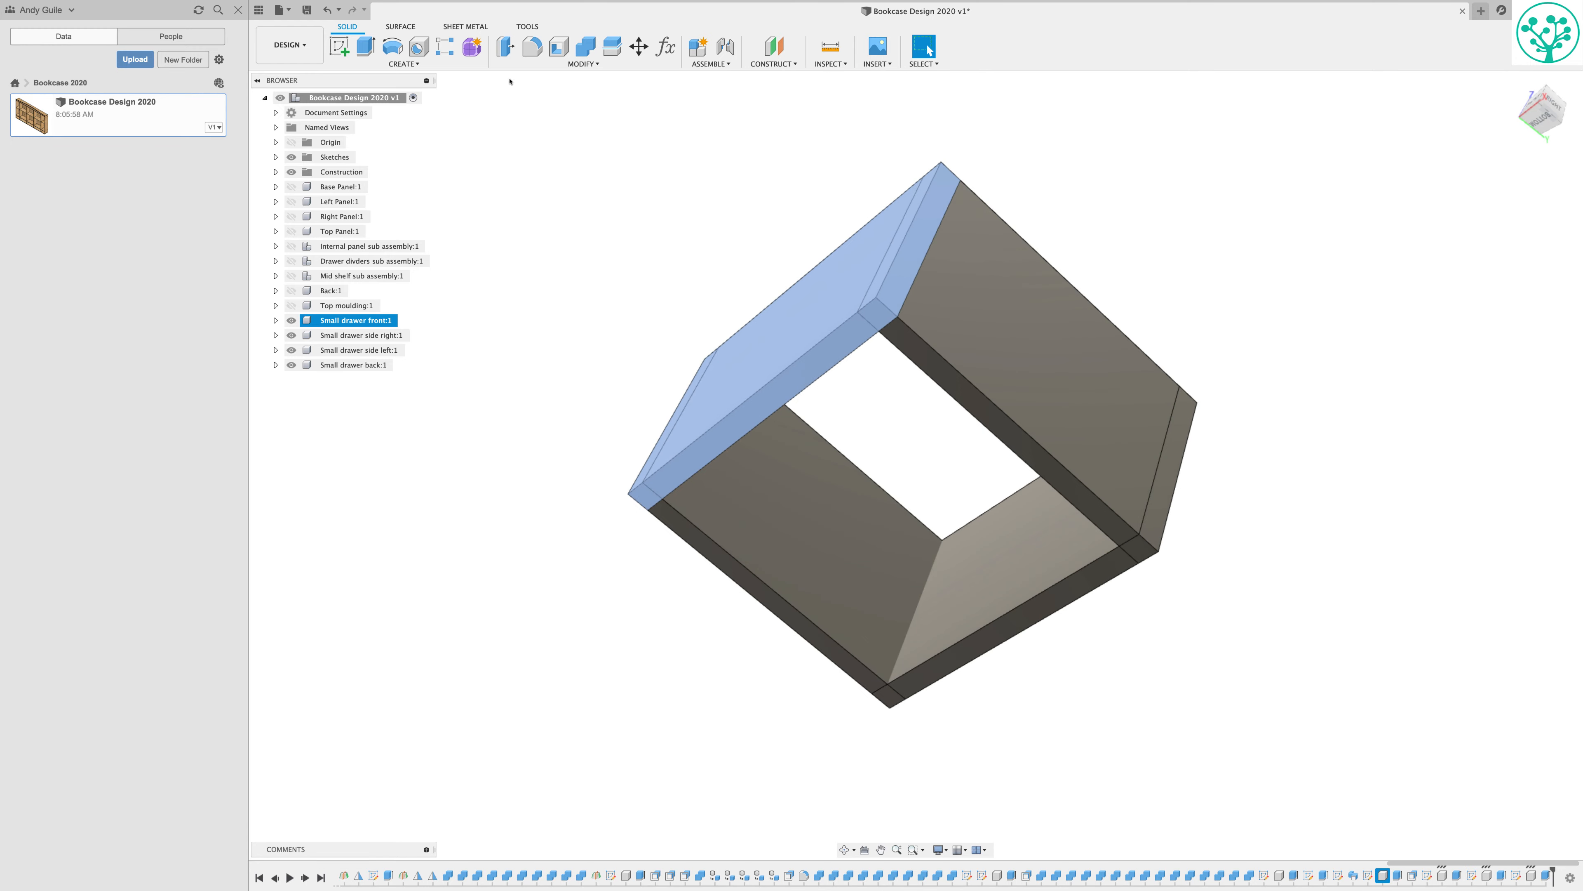
pyautogui.click(340, 45)
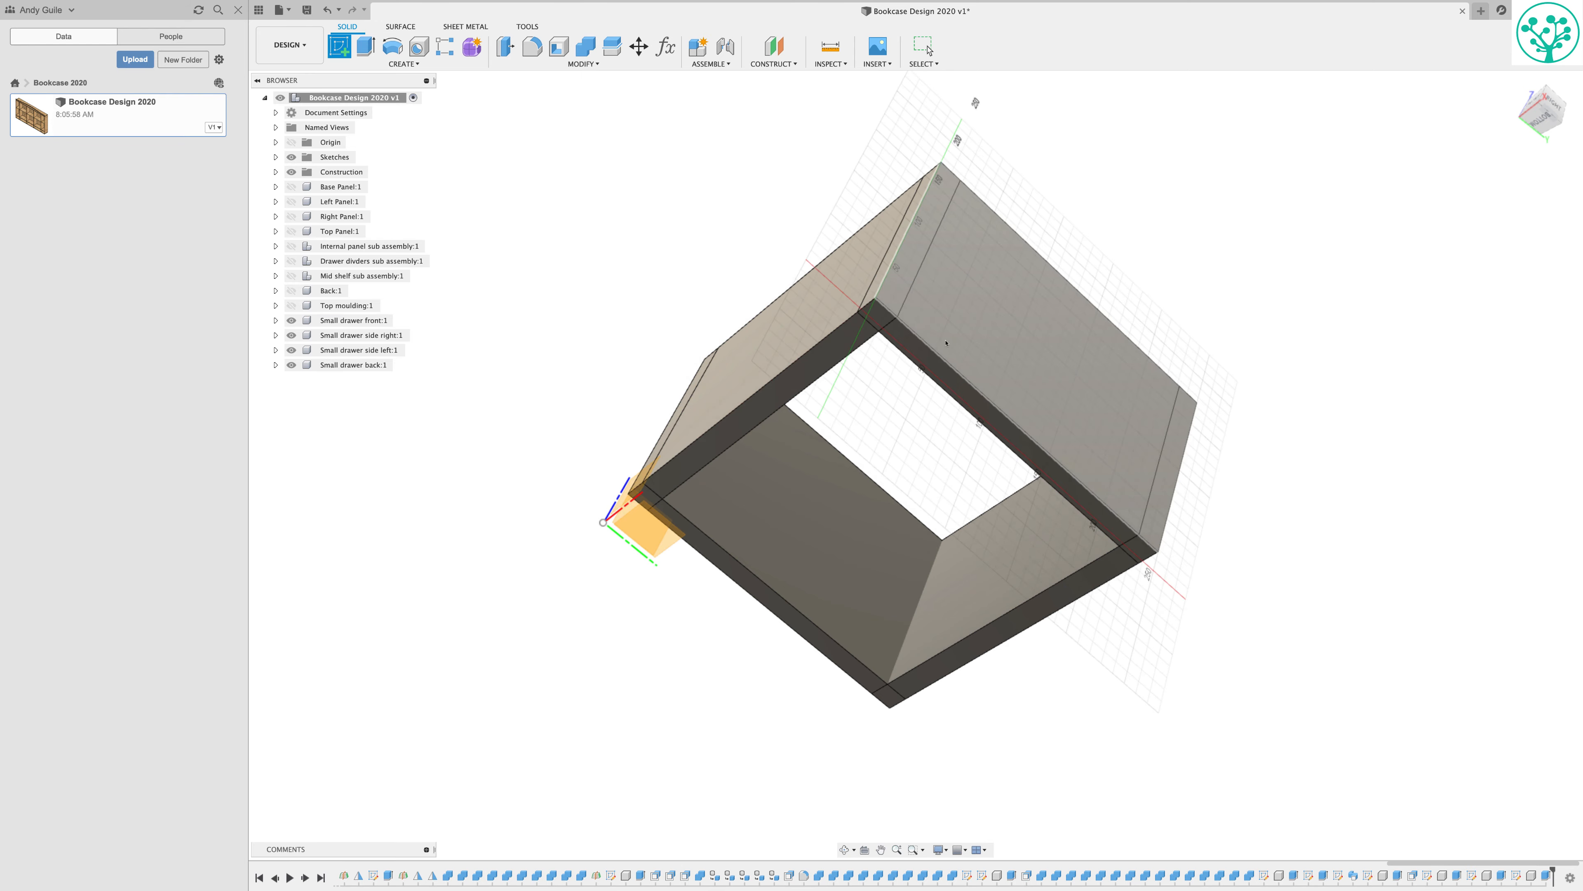
pyautogui.click(924, 354)
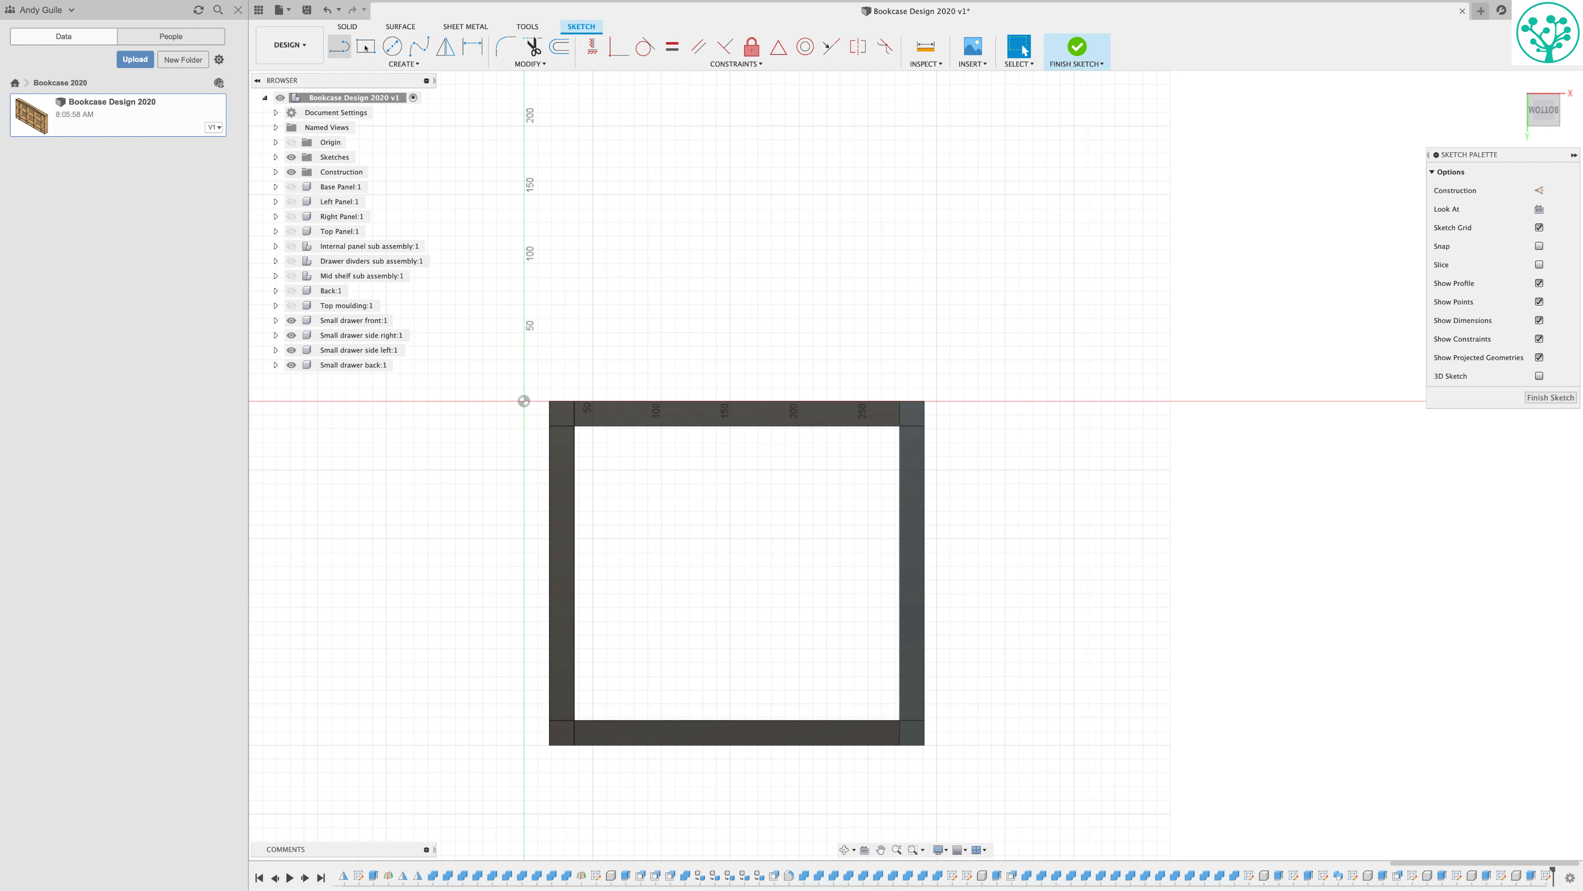
pyautogui.press('r')
pyautogui.click(622, 493)
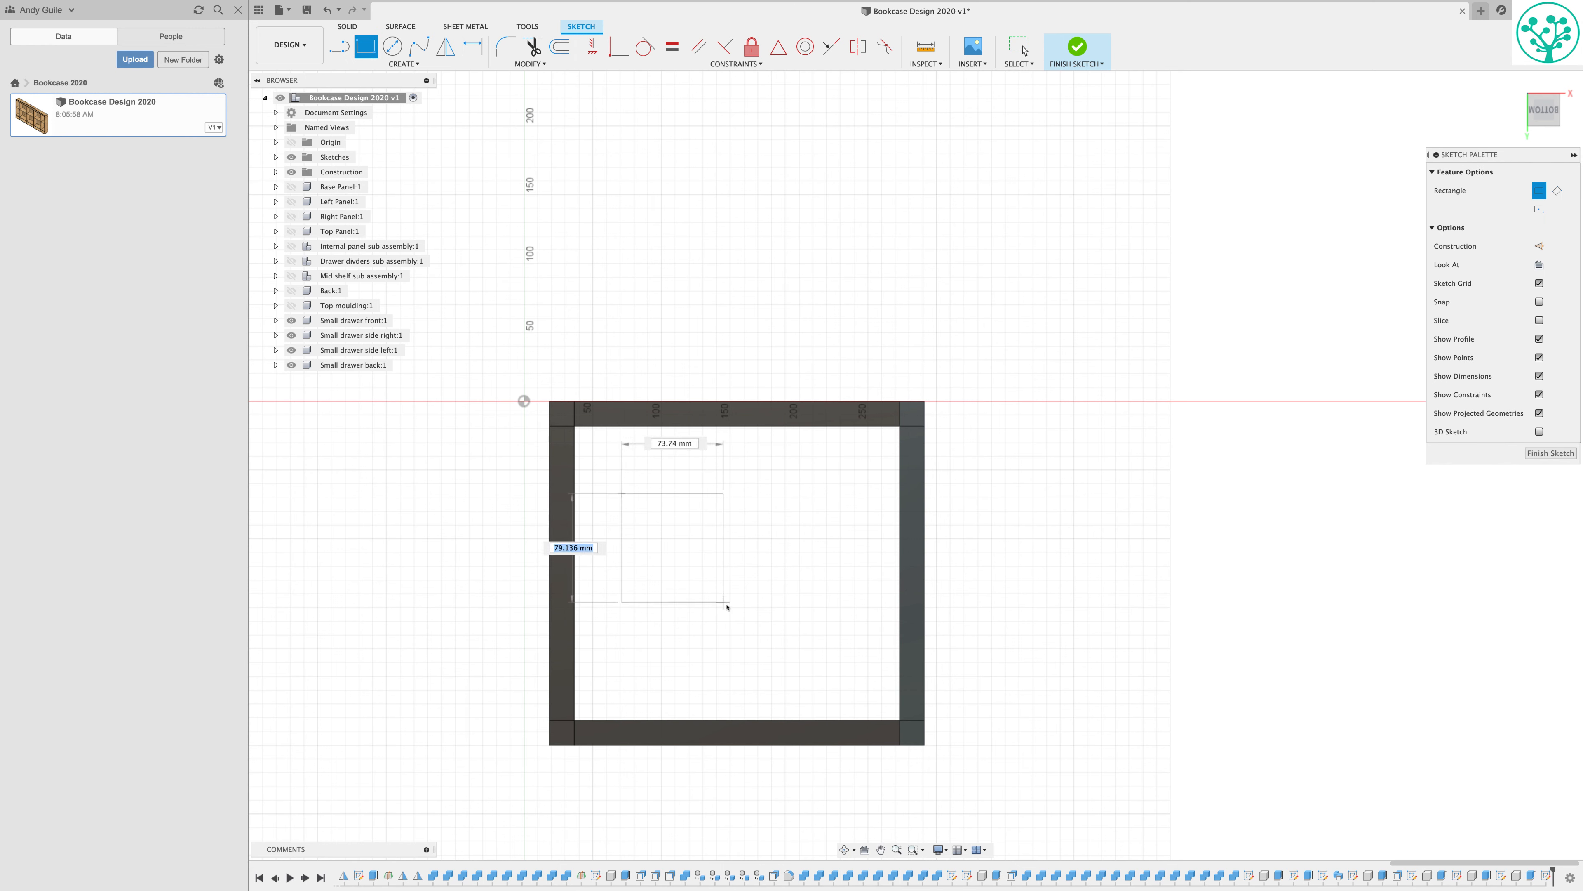
pyautogui.click(857, 667)
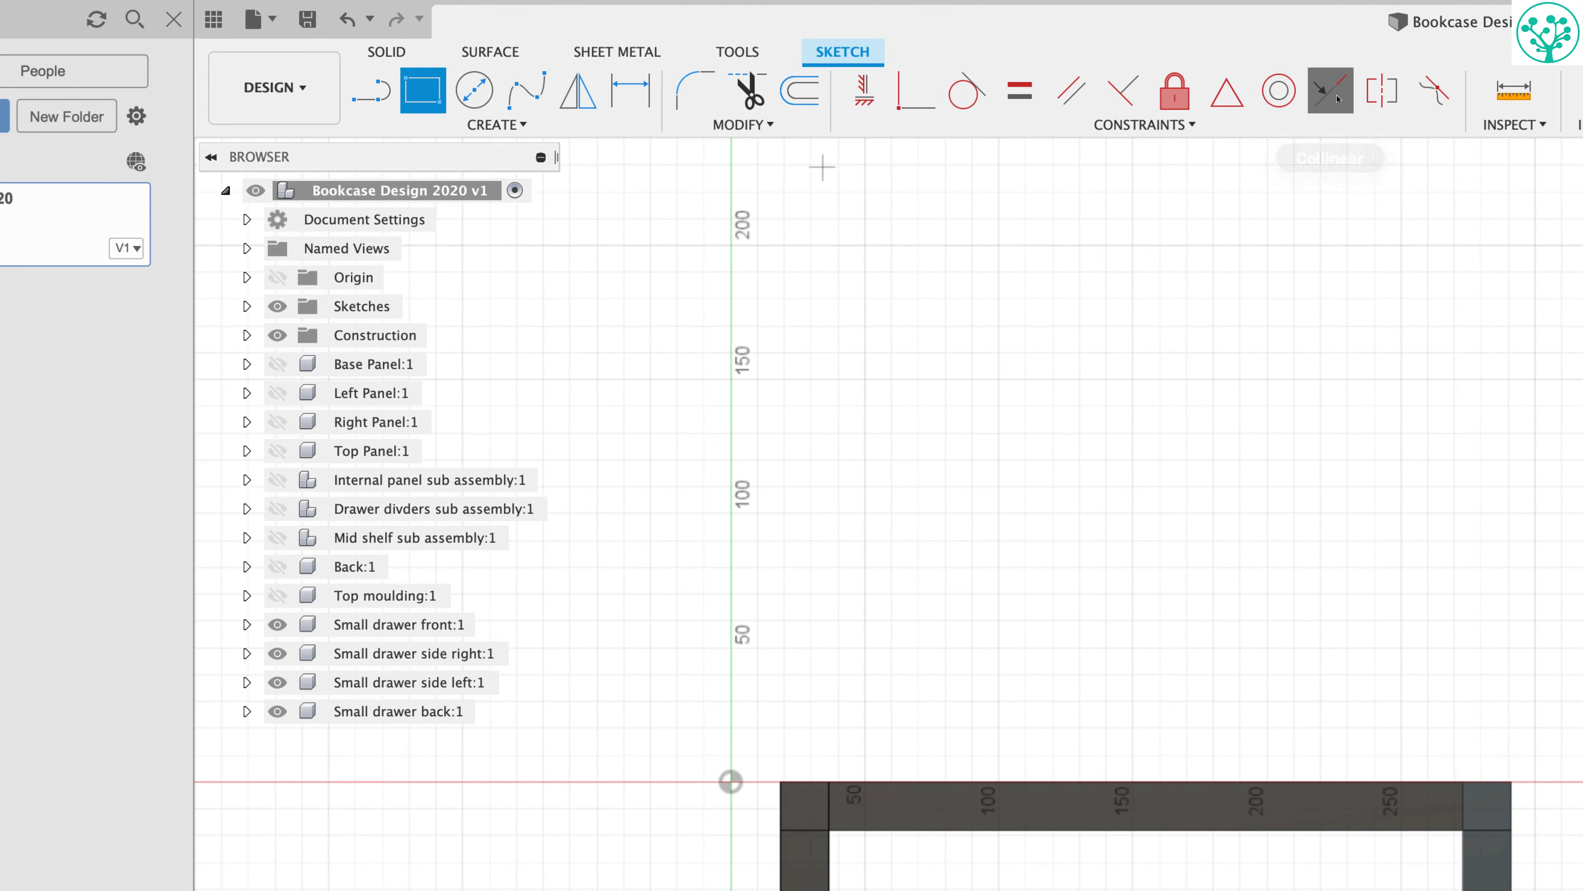
# Constrain the rectangle's four sides collinear with the inner edges of the drawer frame and finish the sketch.
pyautogui.click(1333, 95)
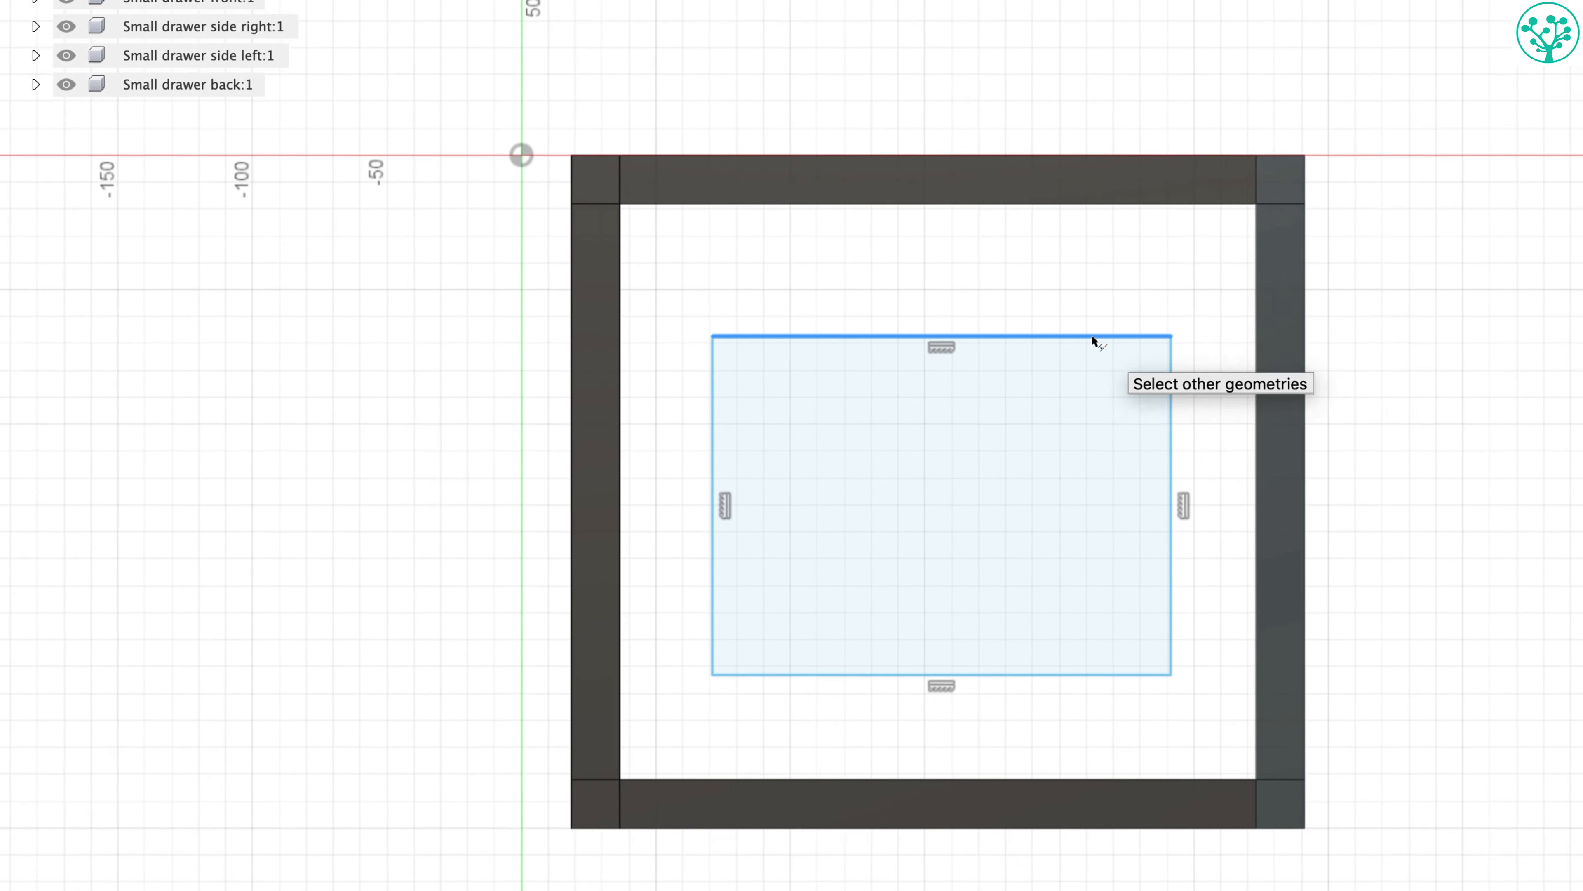
pyautogui.click(1029, 205)
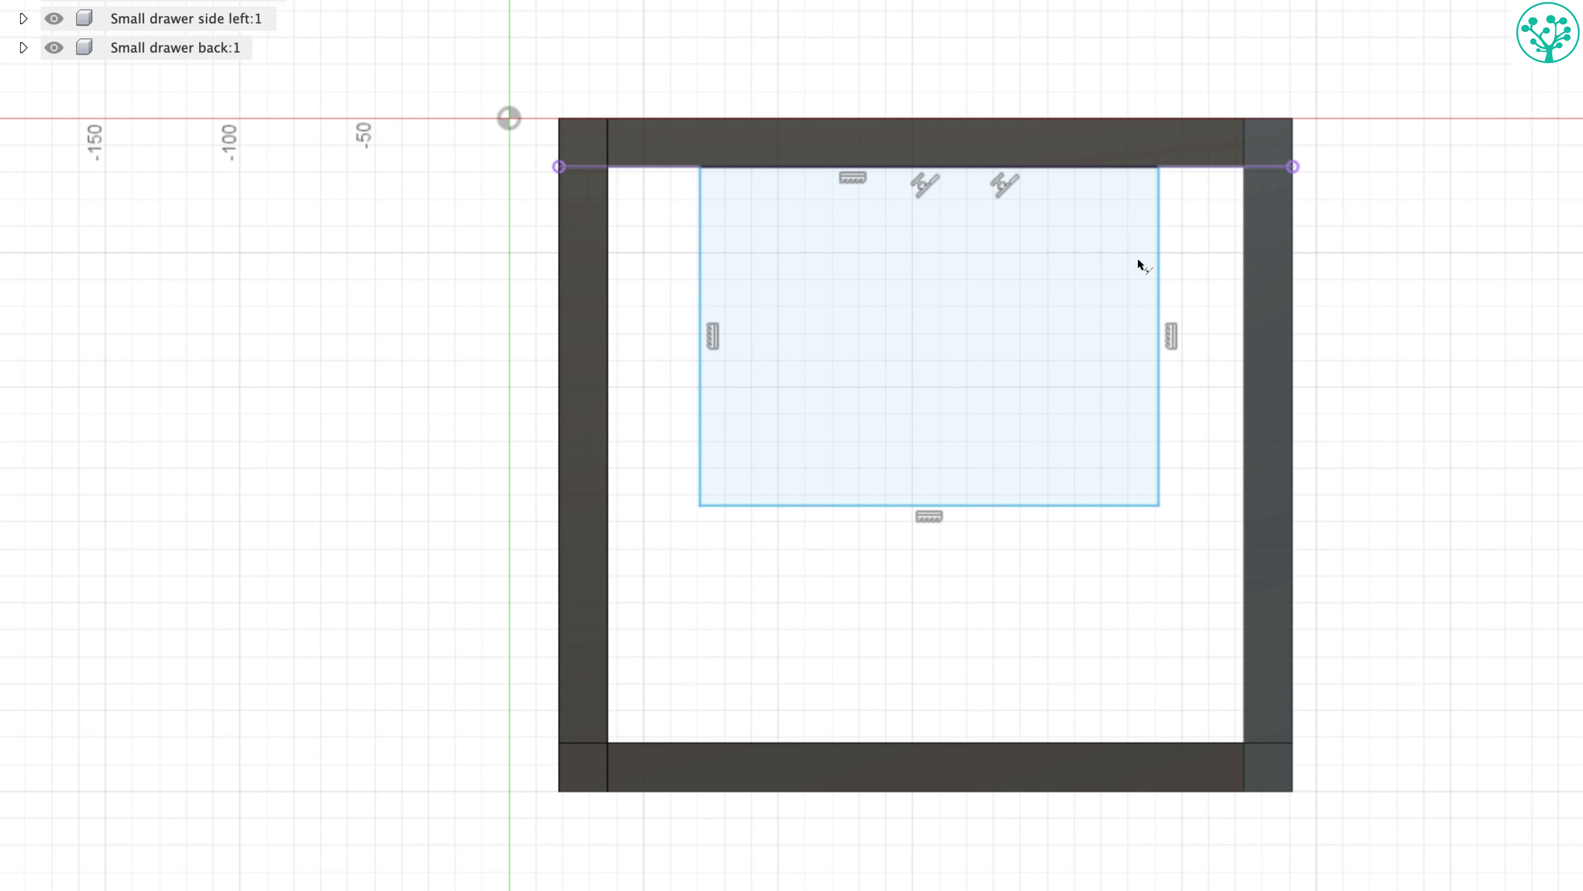
pyautogui.click(1160, 311)
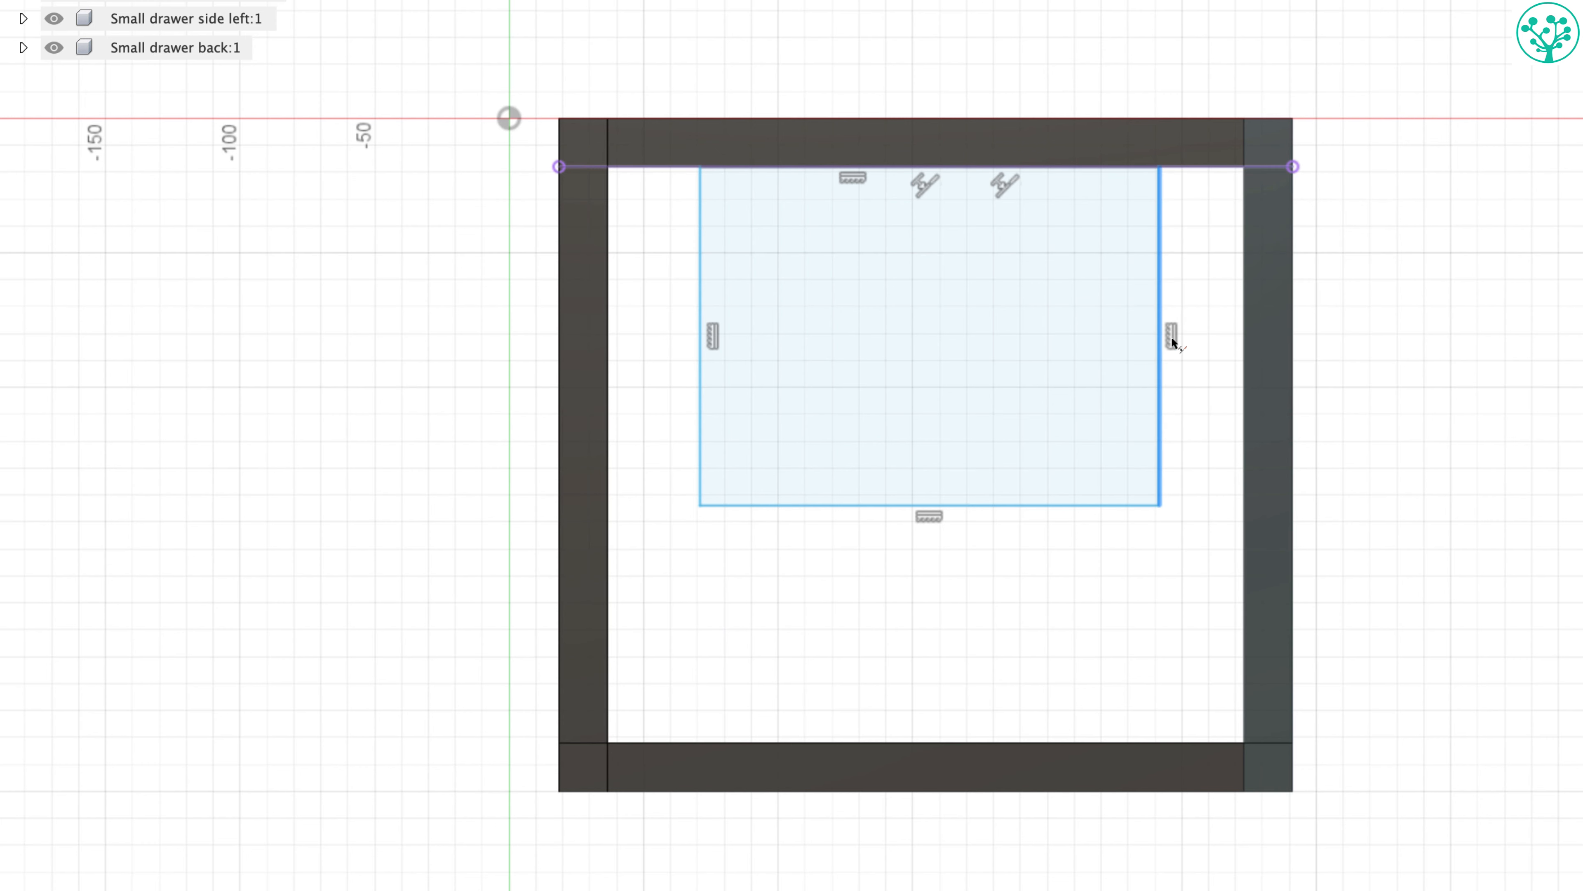
pyautogui.click(1243, 344)
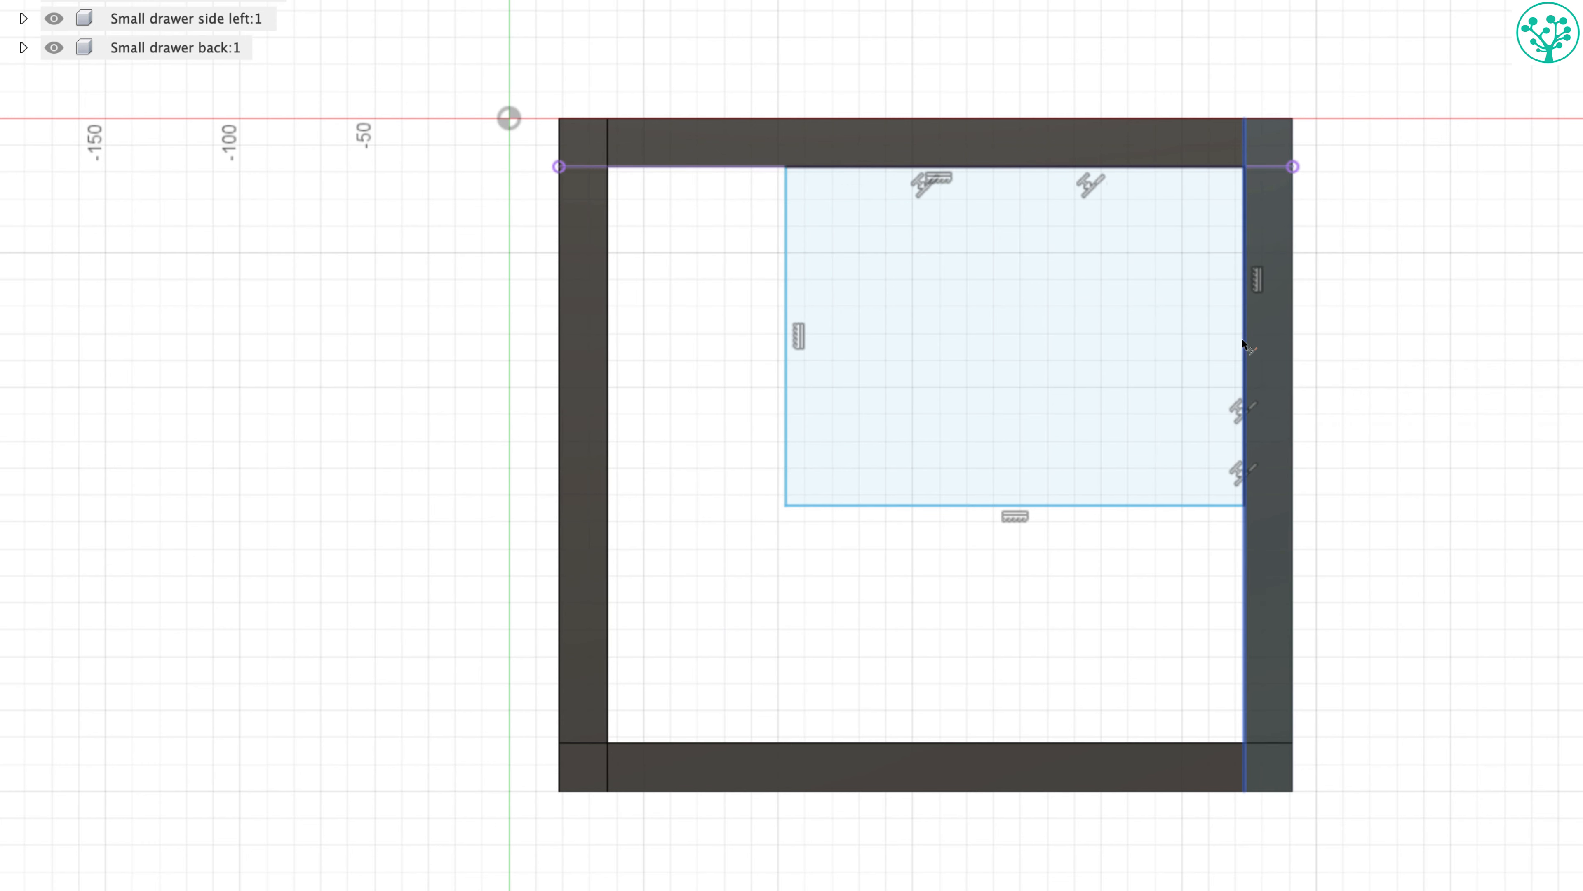
pyautogui.click(936, 508)
pyautogui.click(927, 740)
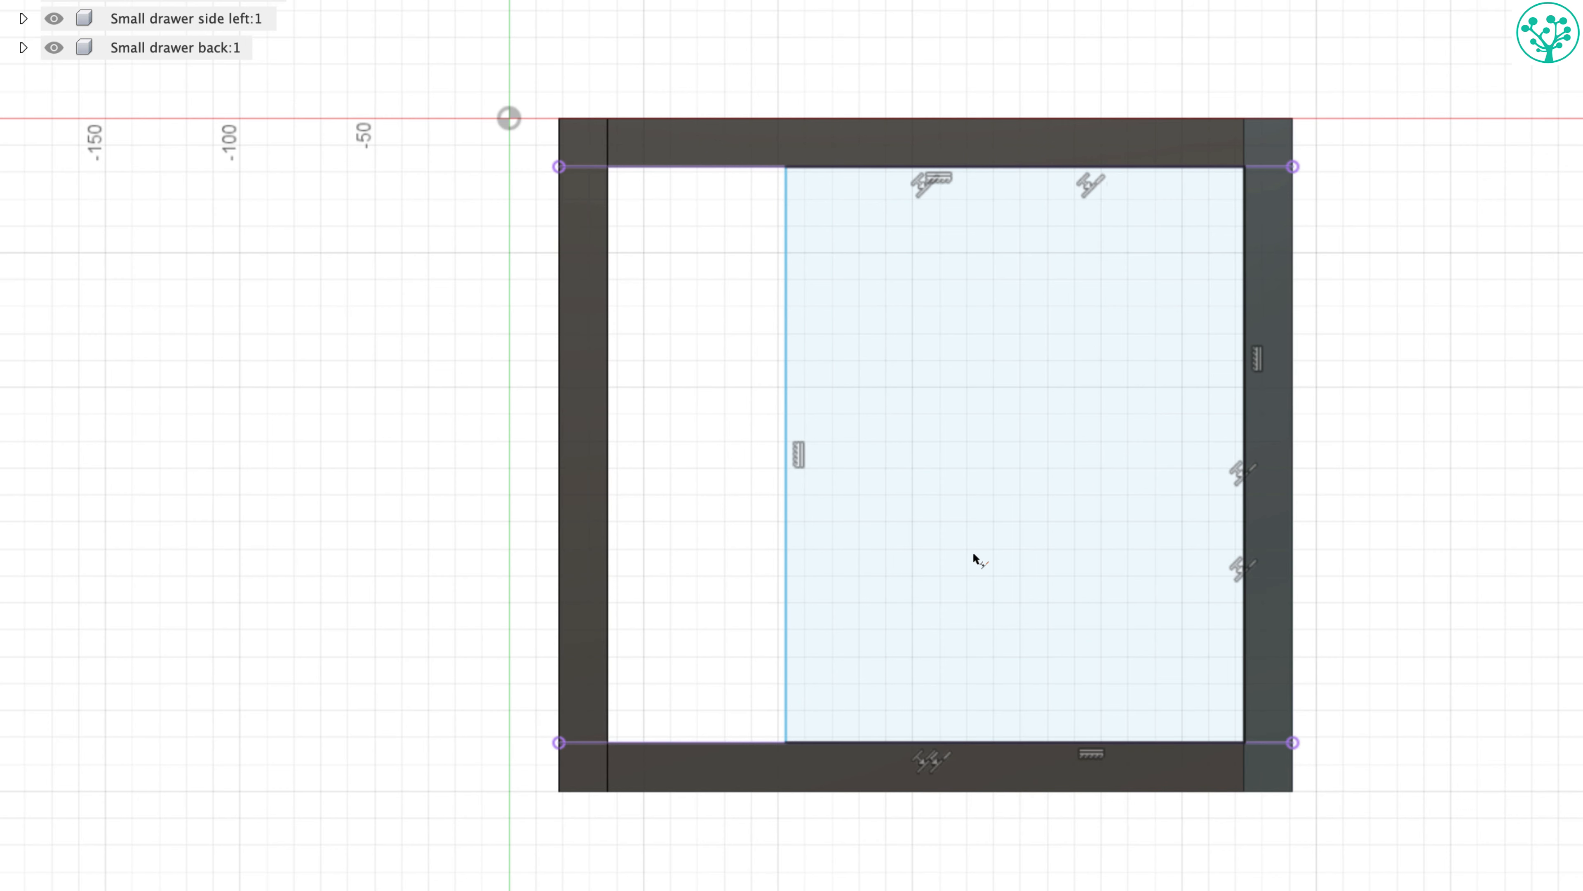
pyautogui.click(786, 336)
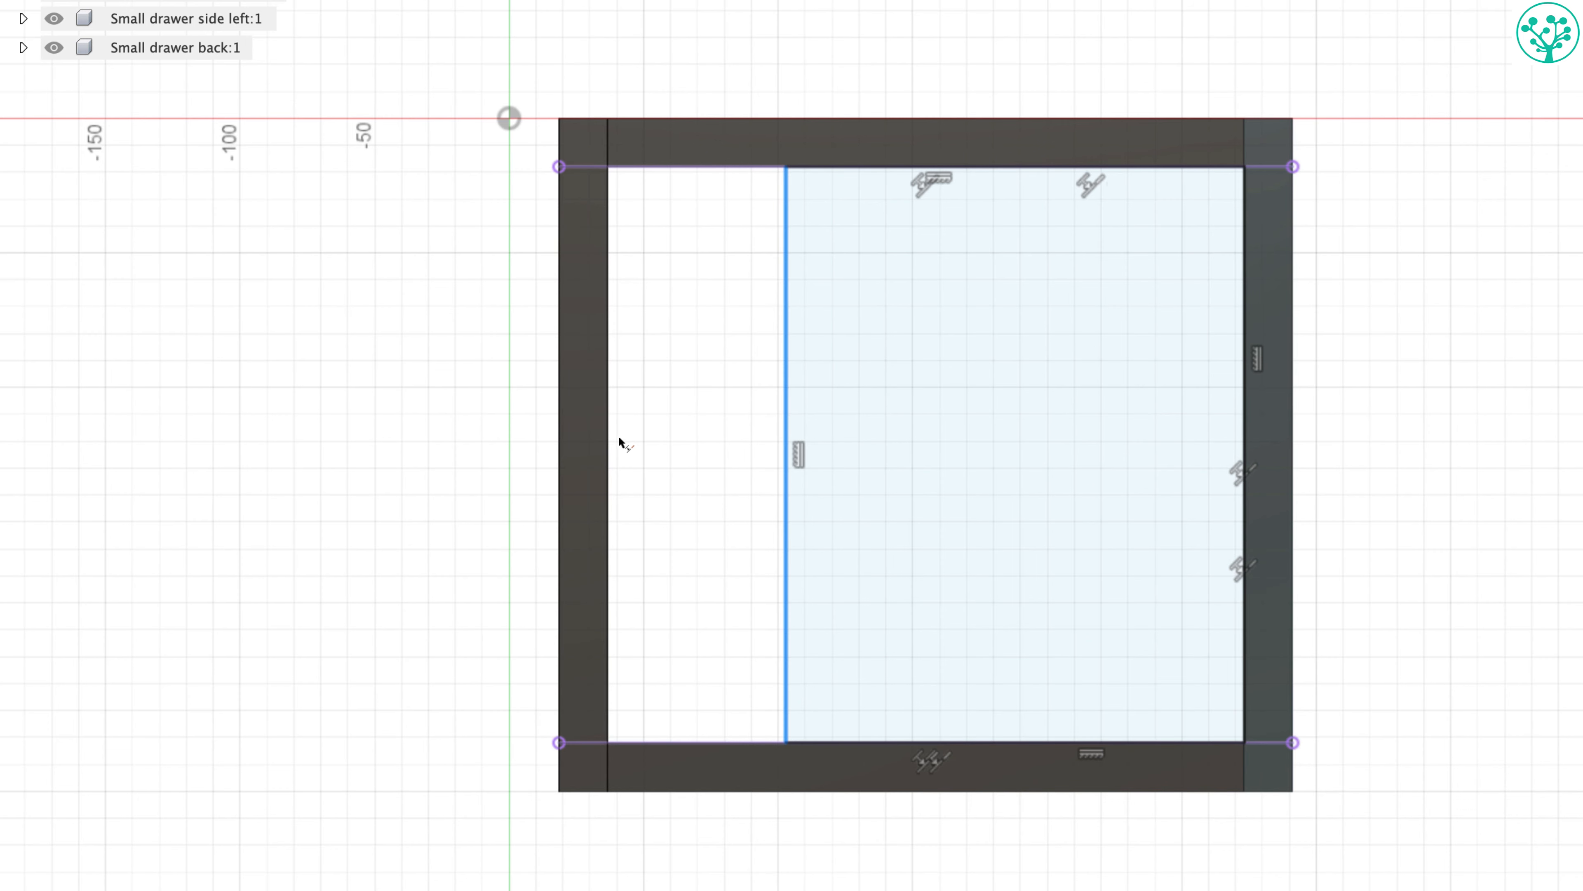
pyautogui.click(610, 442)
pyautogui.keyDown('shift'); pyautogui.moveTo(1548, 355); pyautogui.dragTo(1023, 554, button='middle'); pyautogui.keyUp('shift')
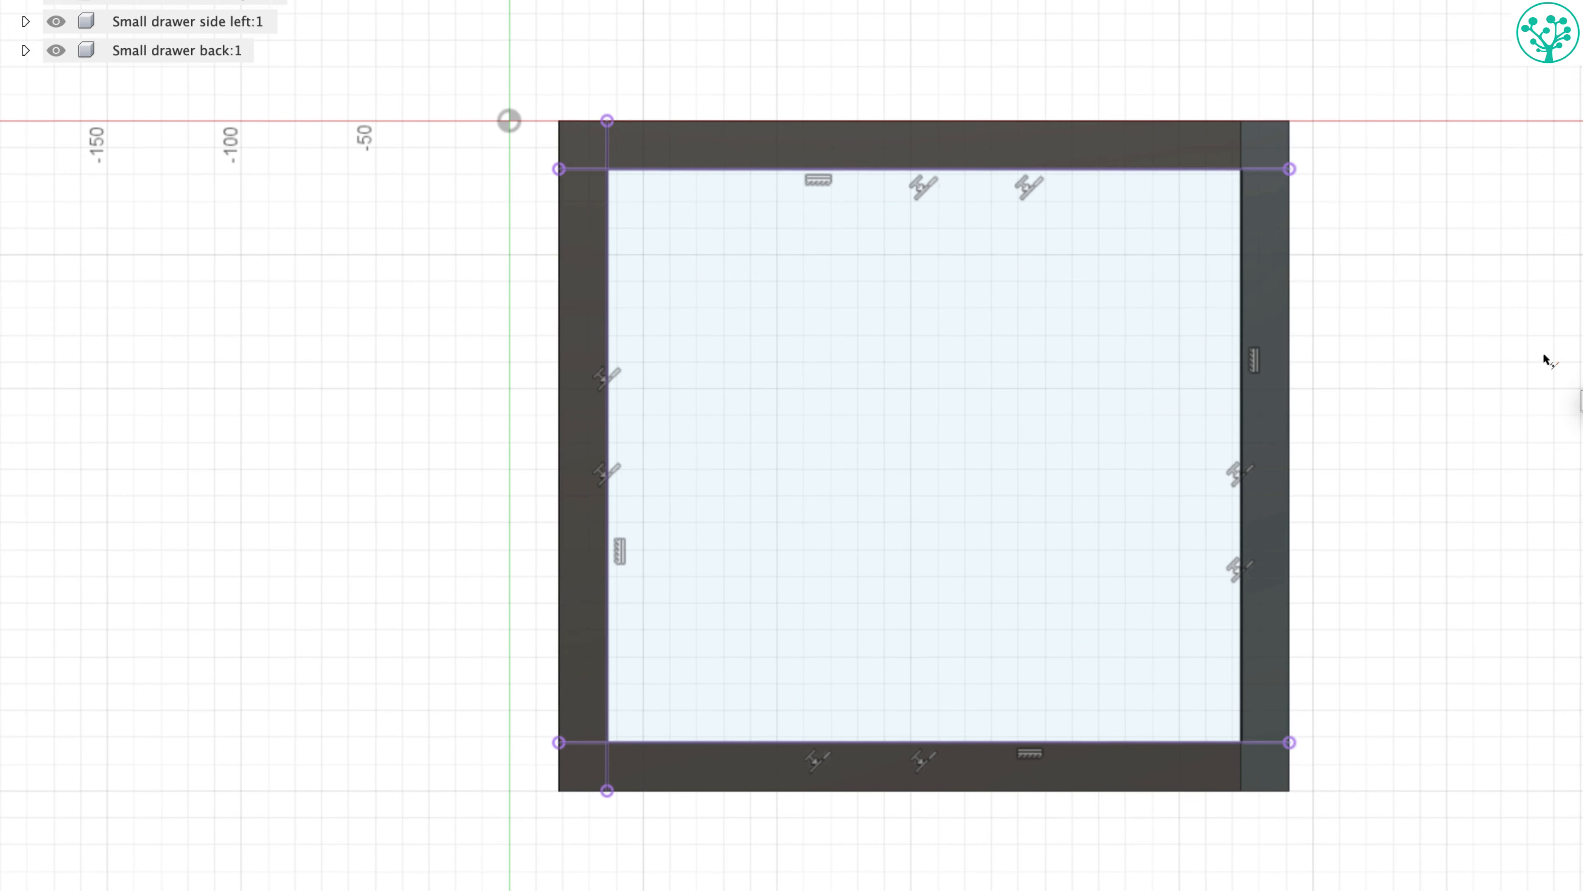
pyautogui.scroll(-2, 1023, 555)
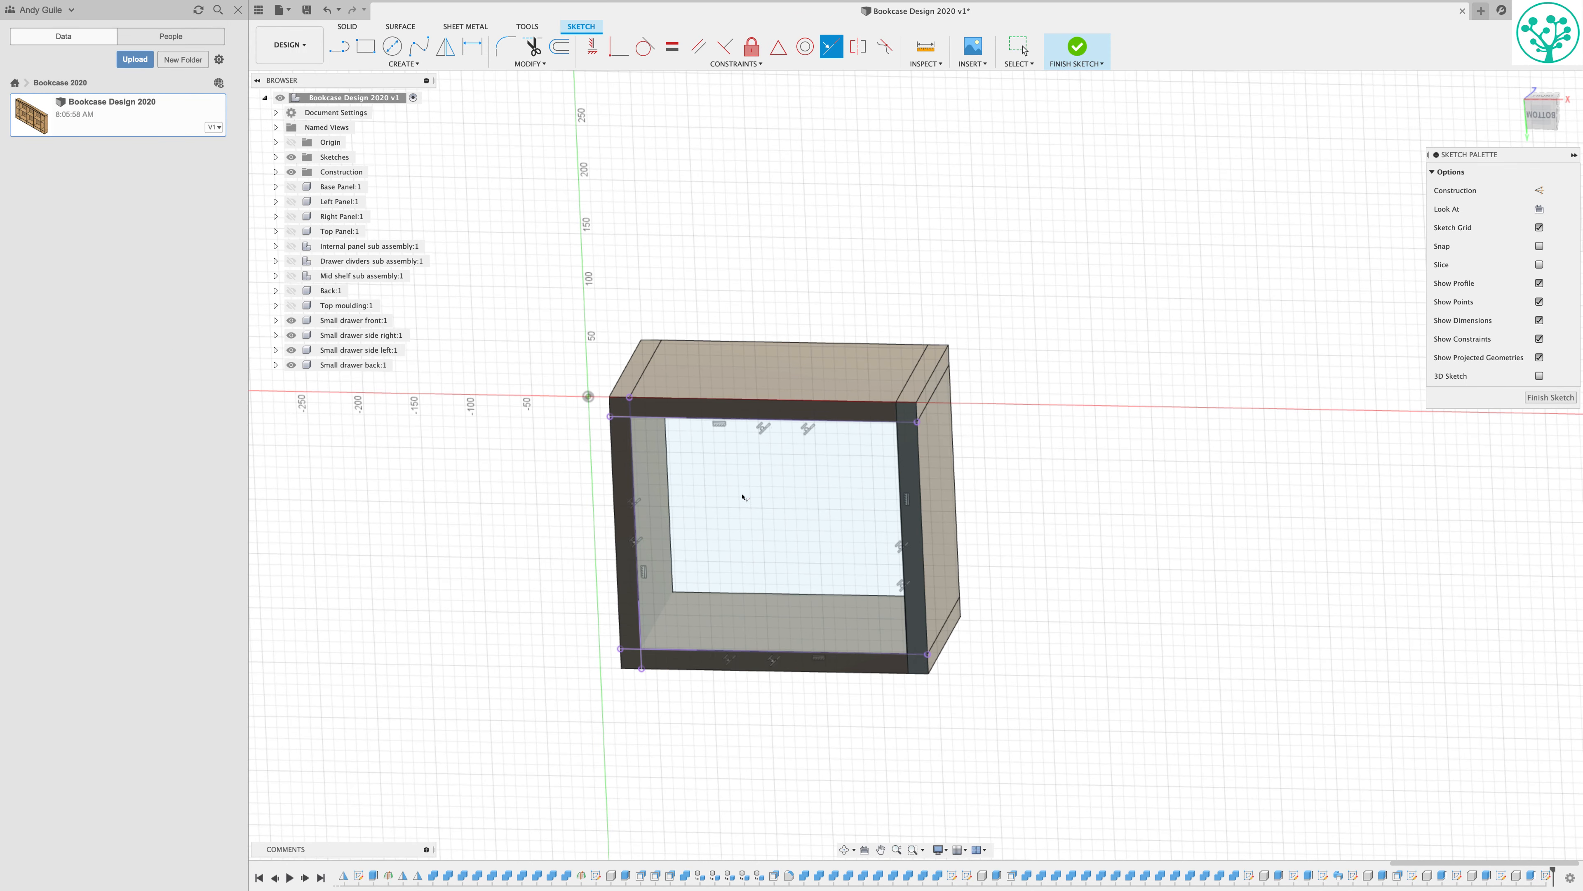
pyautogui.keyDown('shift'); pyautogui.moveTo(784, 540); pyautogui.dragTo(781, 534, button='middle'); pyautogui.keyUp('shift')
pyautogui.click(1537, 399)
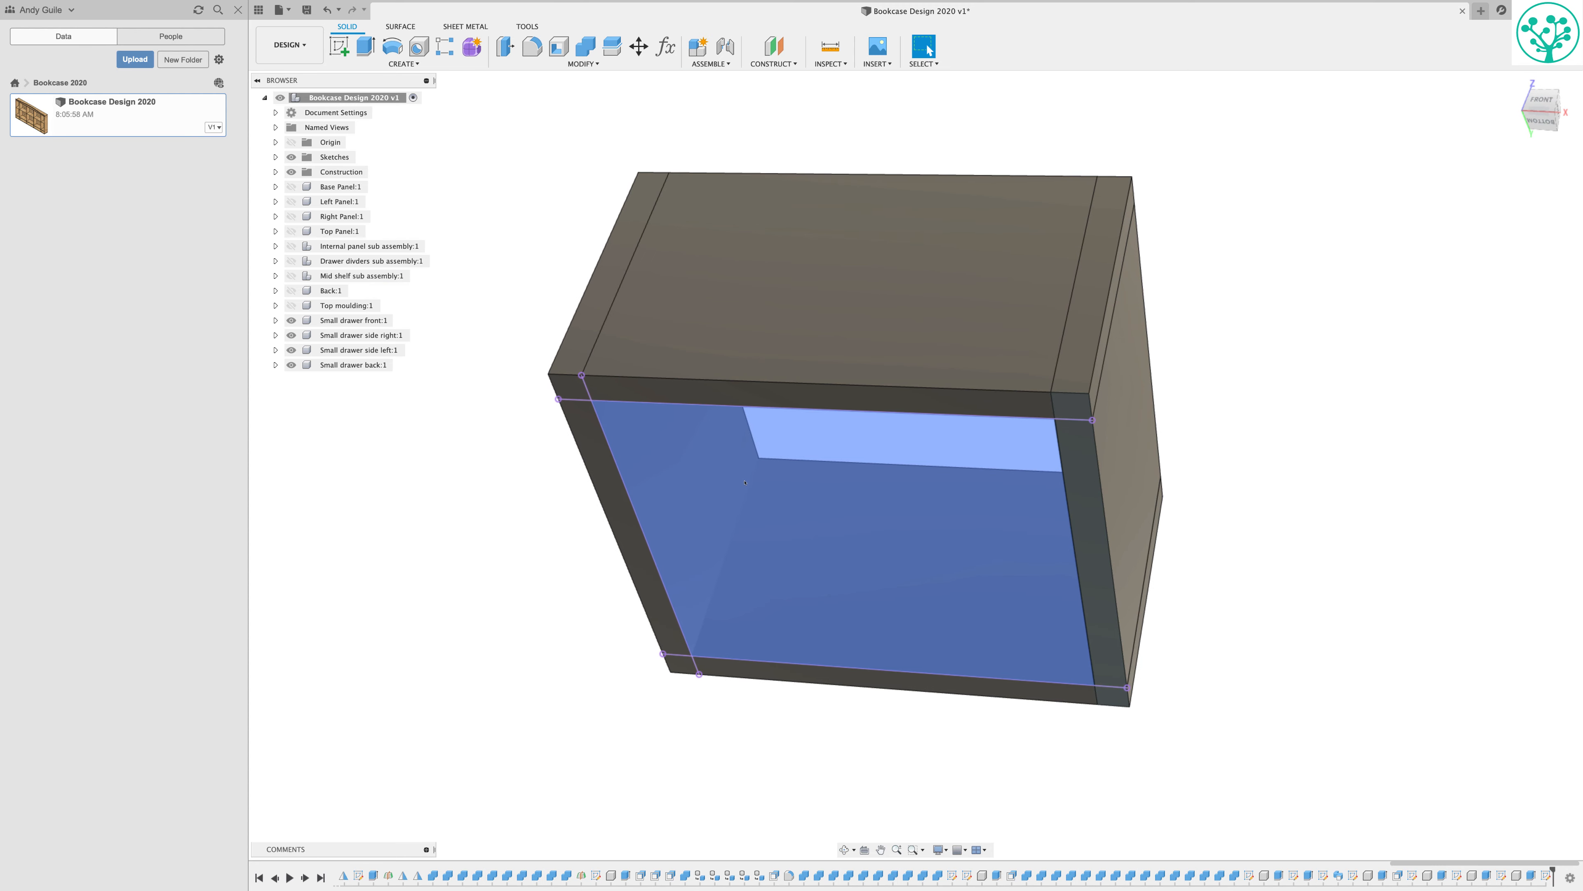
pyautogui.keyDown('shift'); pyautogui.moveTo(812, 579); pyautogui.dragTo(801, 581, button='middle'); pyautogui.keyUp('shift')
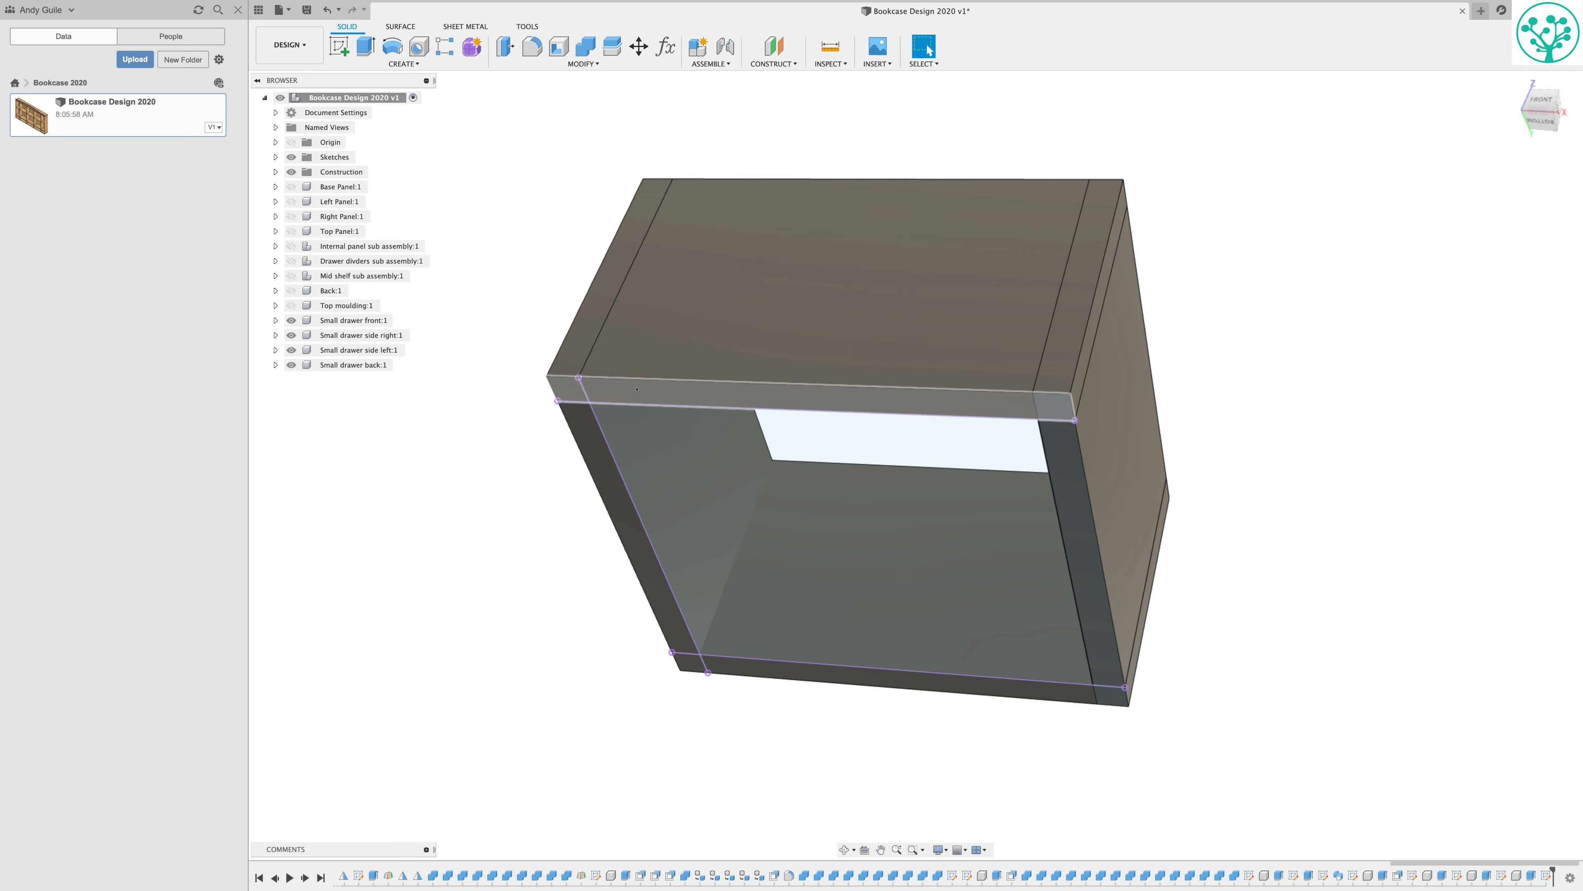
pyautogui.scroll(3, 751, 558)
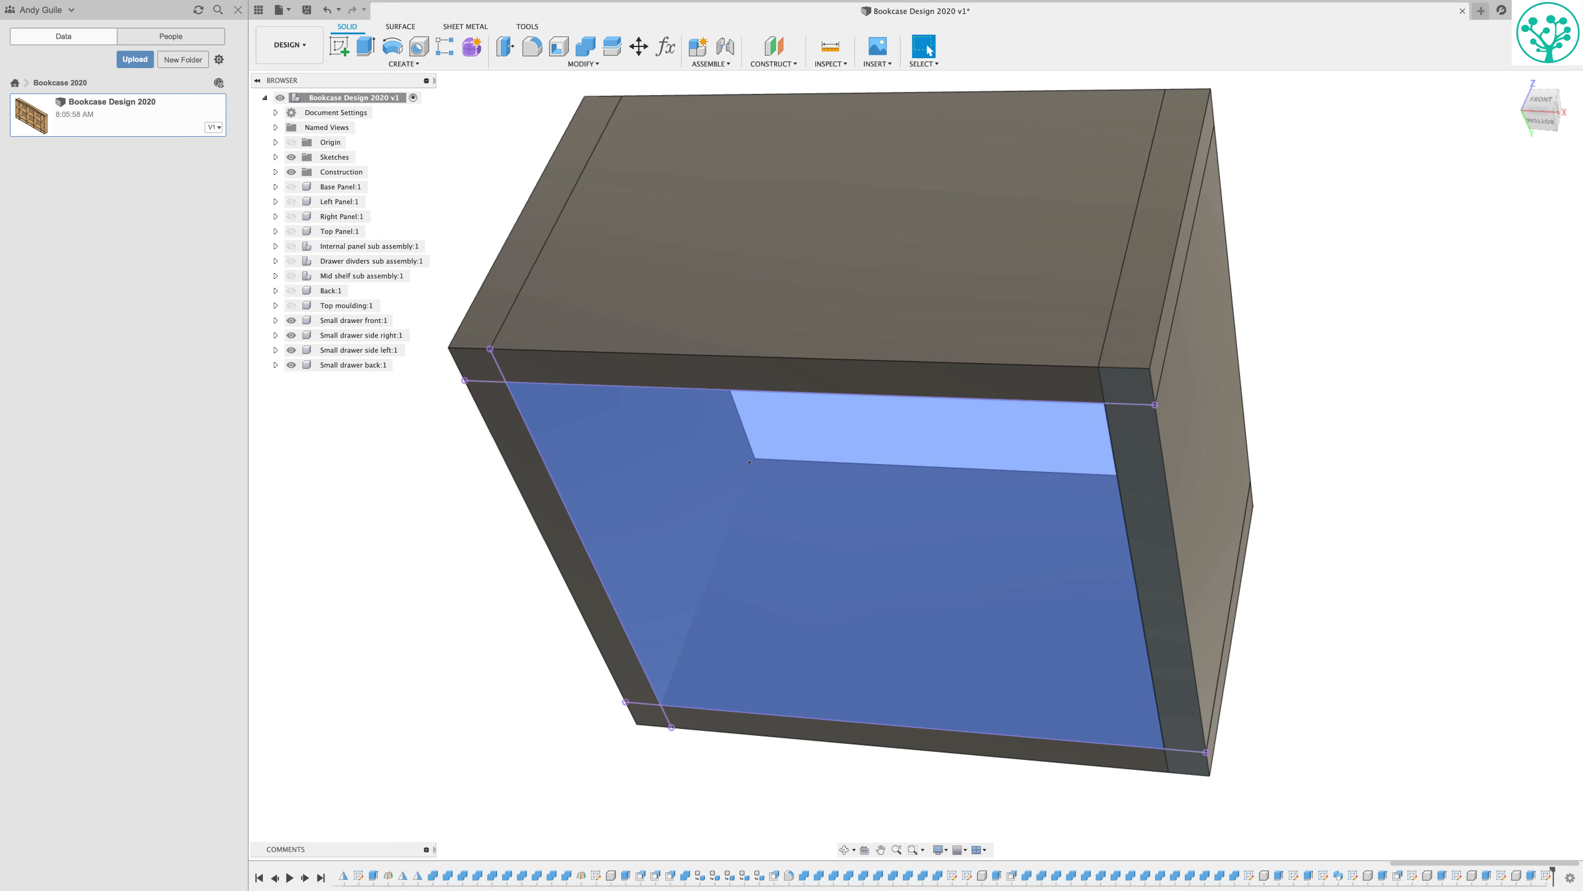
pyautogui.scroll(-1, 754, 508)
pyautogui.scroll(4, 793, 482)
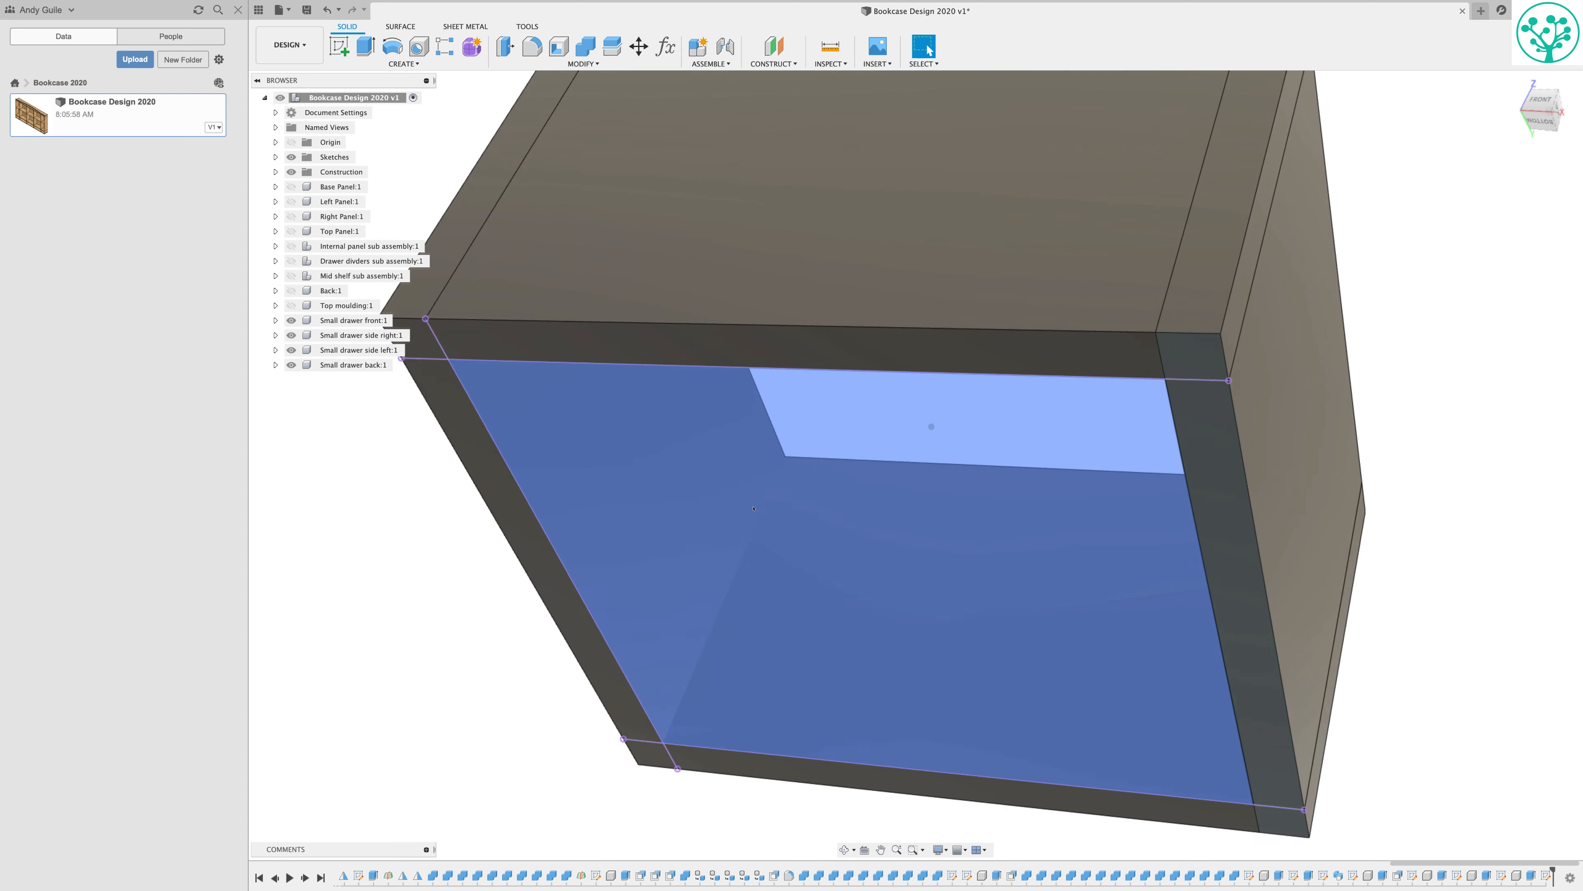
# Extrude the rectangle inside the drawer frame by -(Drawerbottom + 10 mm) as a new component.
pyautogui.scroll(-4, 793, 483)
pyautogui.scroll(-1, 792, 483)
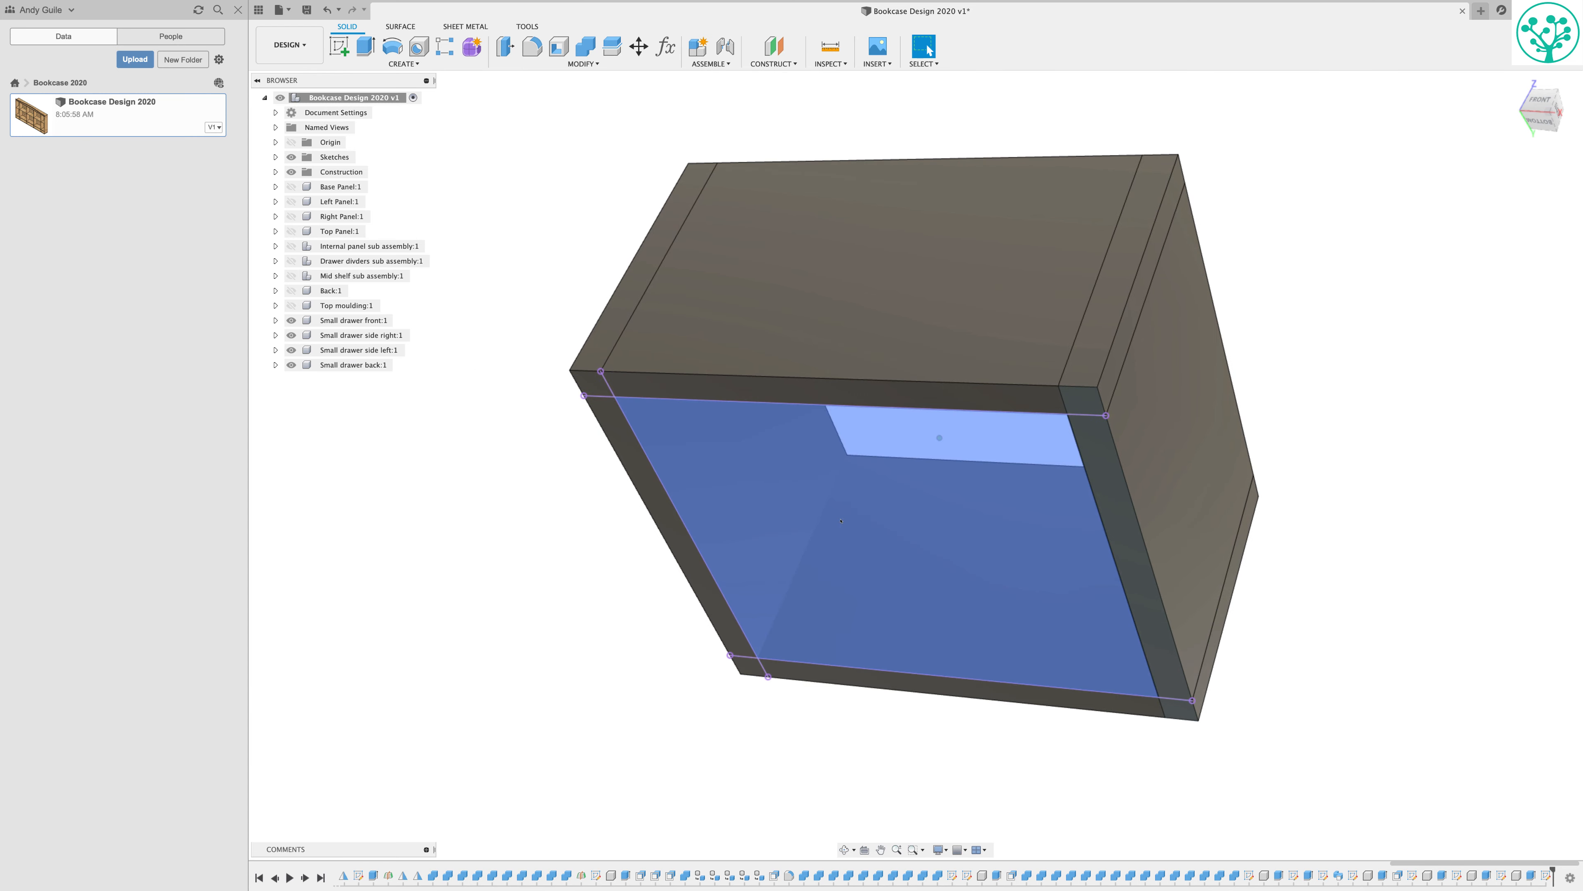
pyautogui.scroll(2, 774, 508)
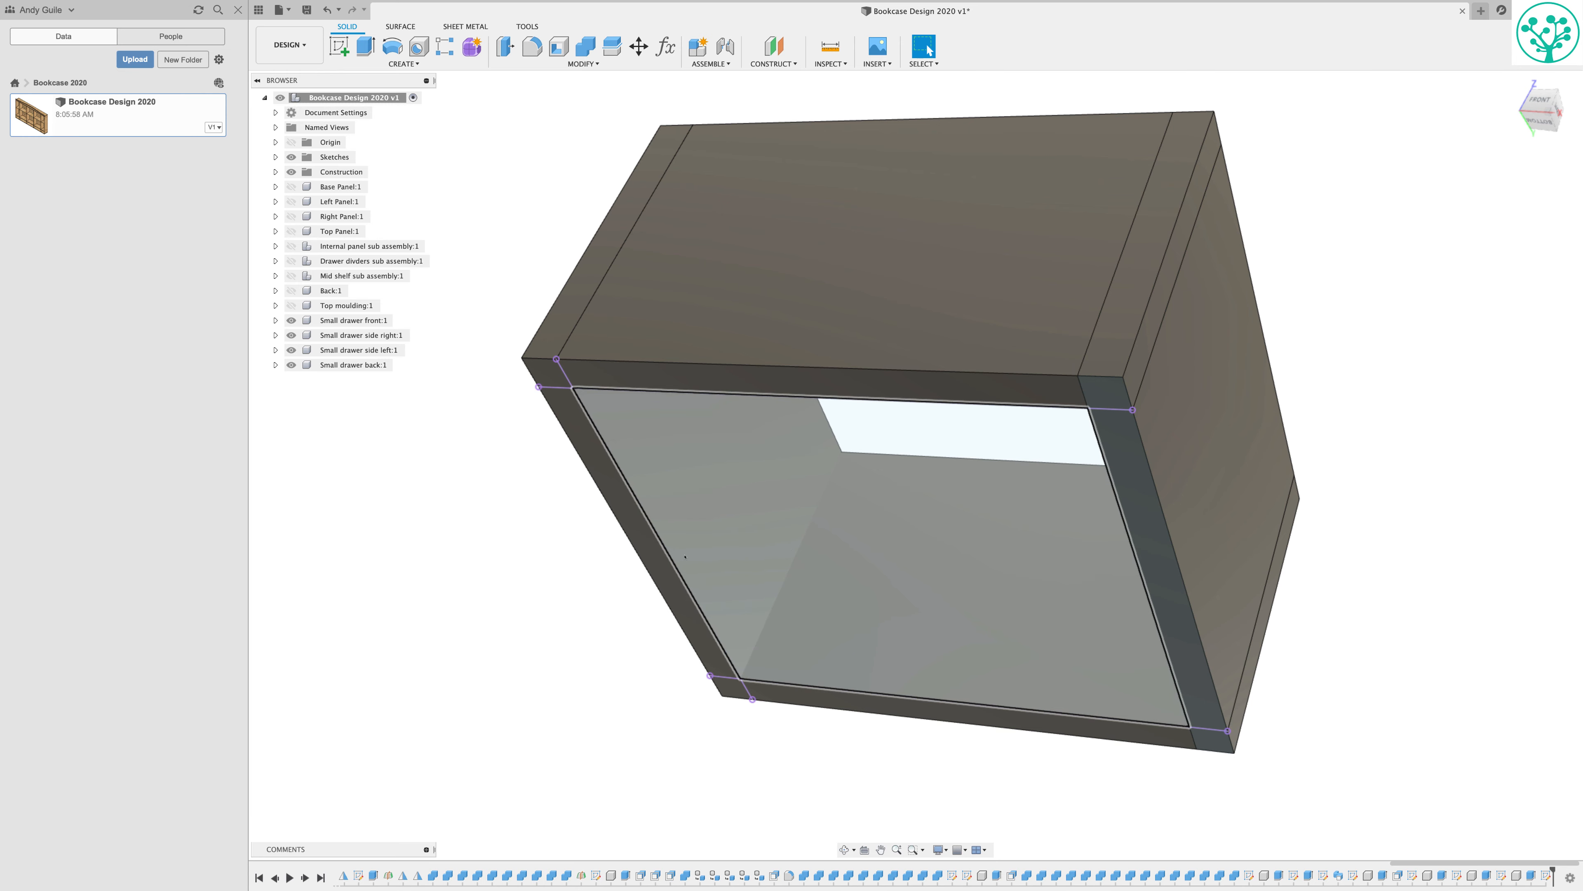
pyautogui.click(366, 46)
pyautogui.click(746, 490)
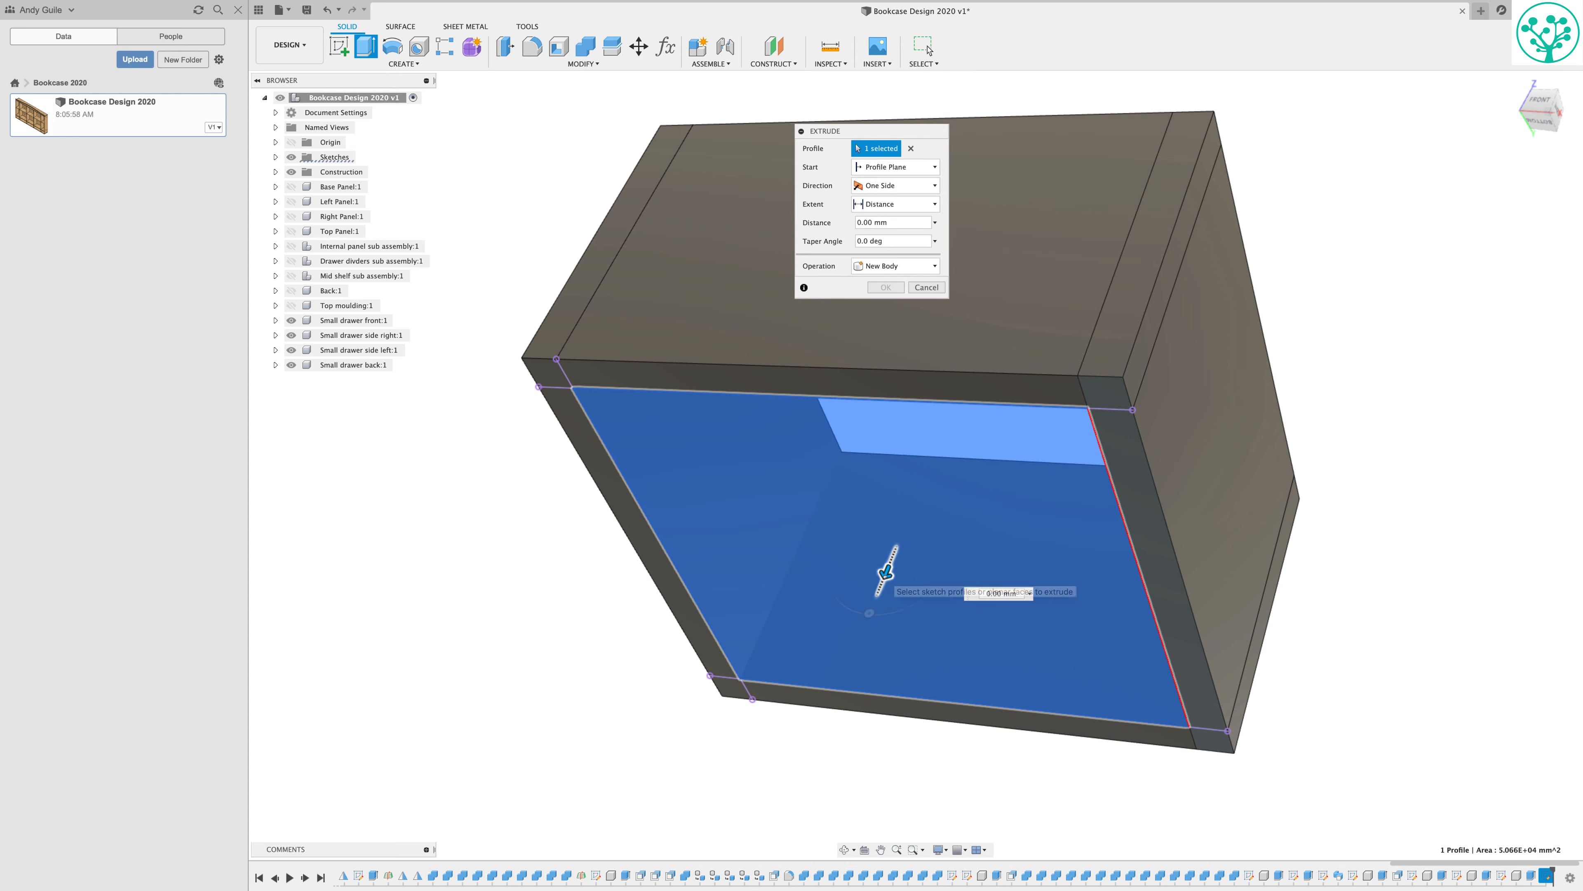
pyautogui.write('-10')
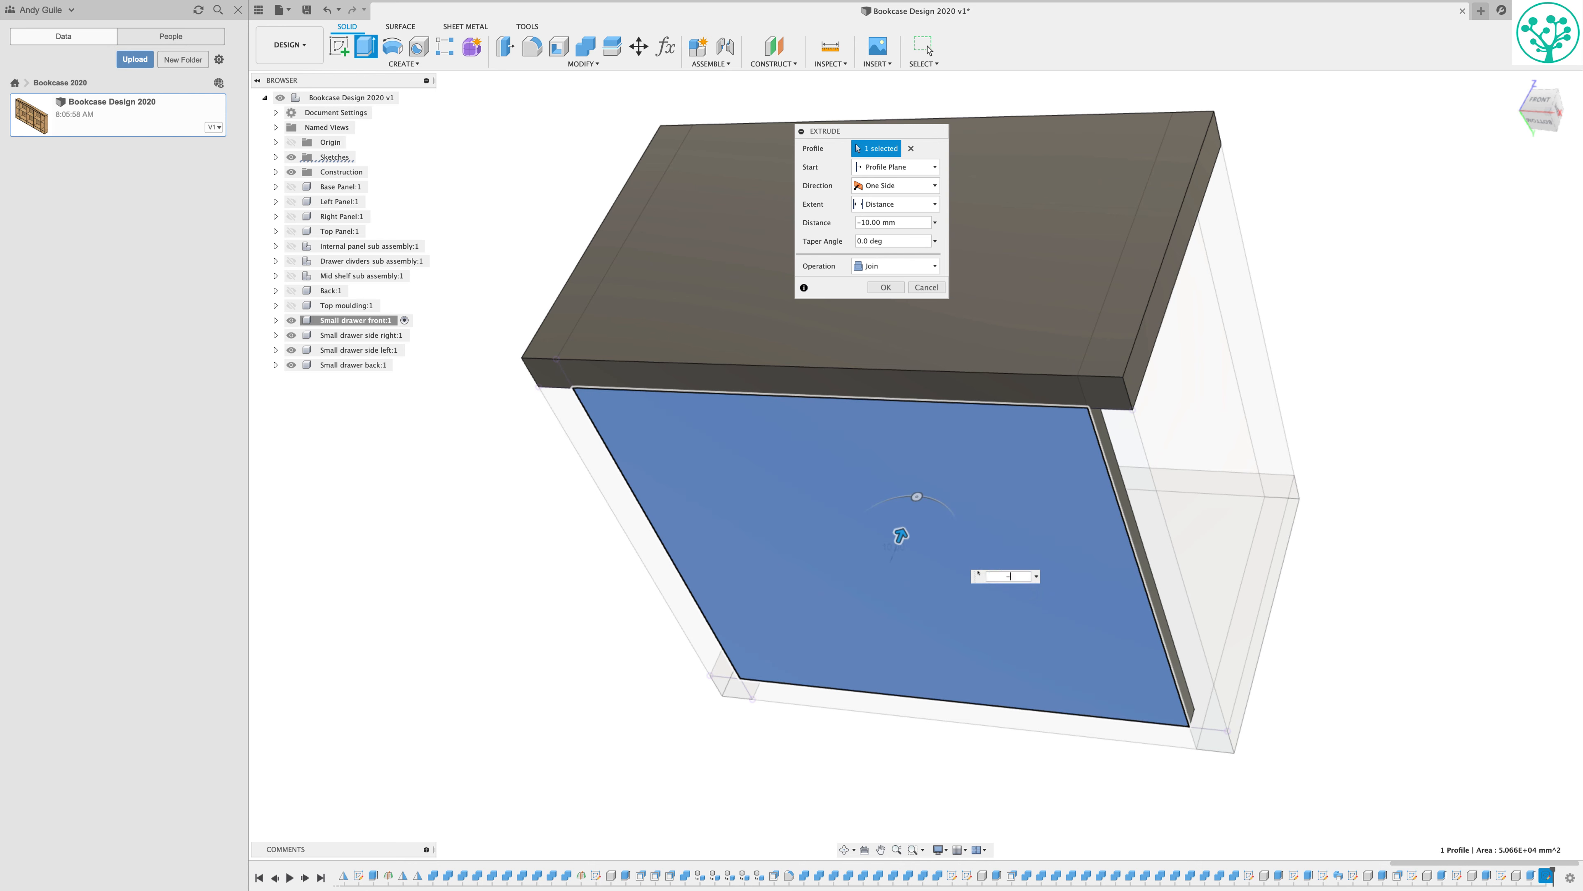
pyautogui.write('-(s')
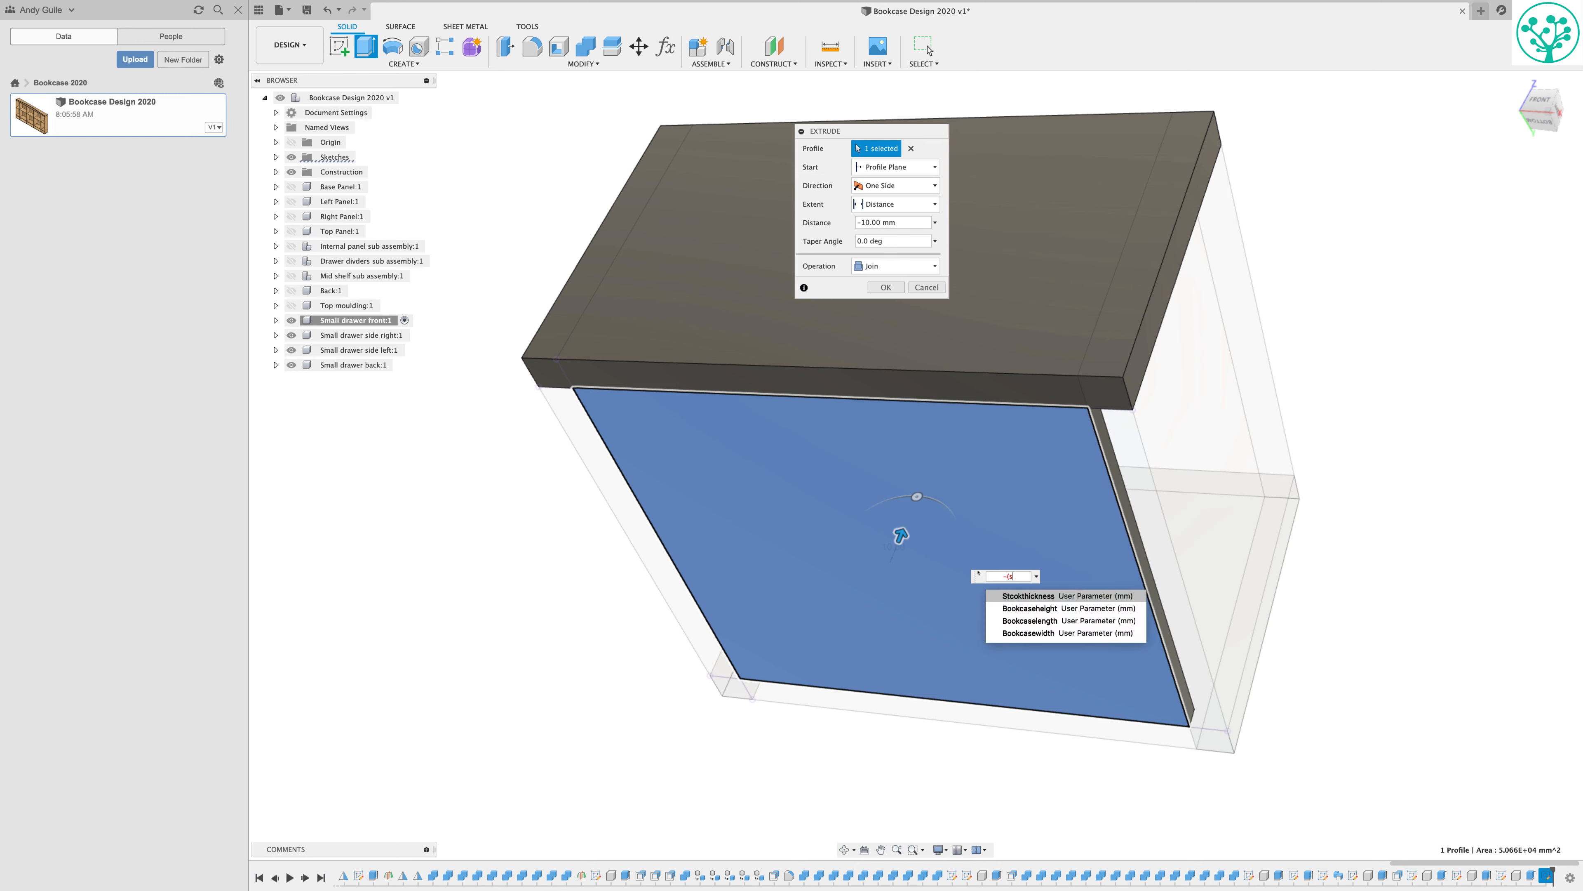
pyautogui.press('BackSpace')
pyautogui.write('b')
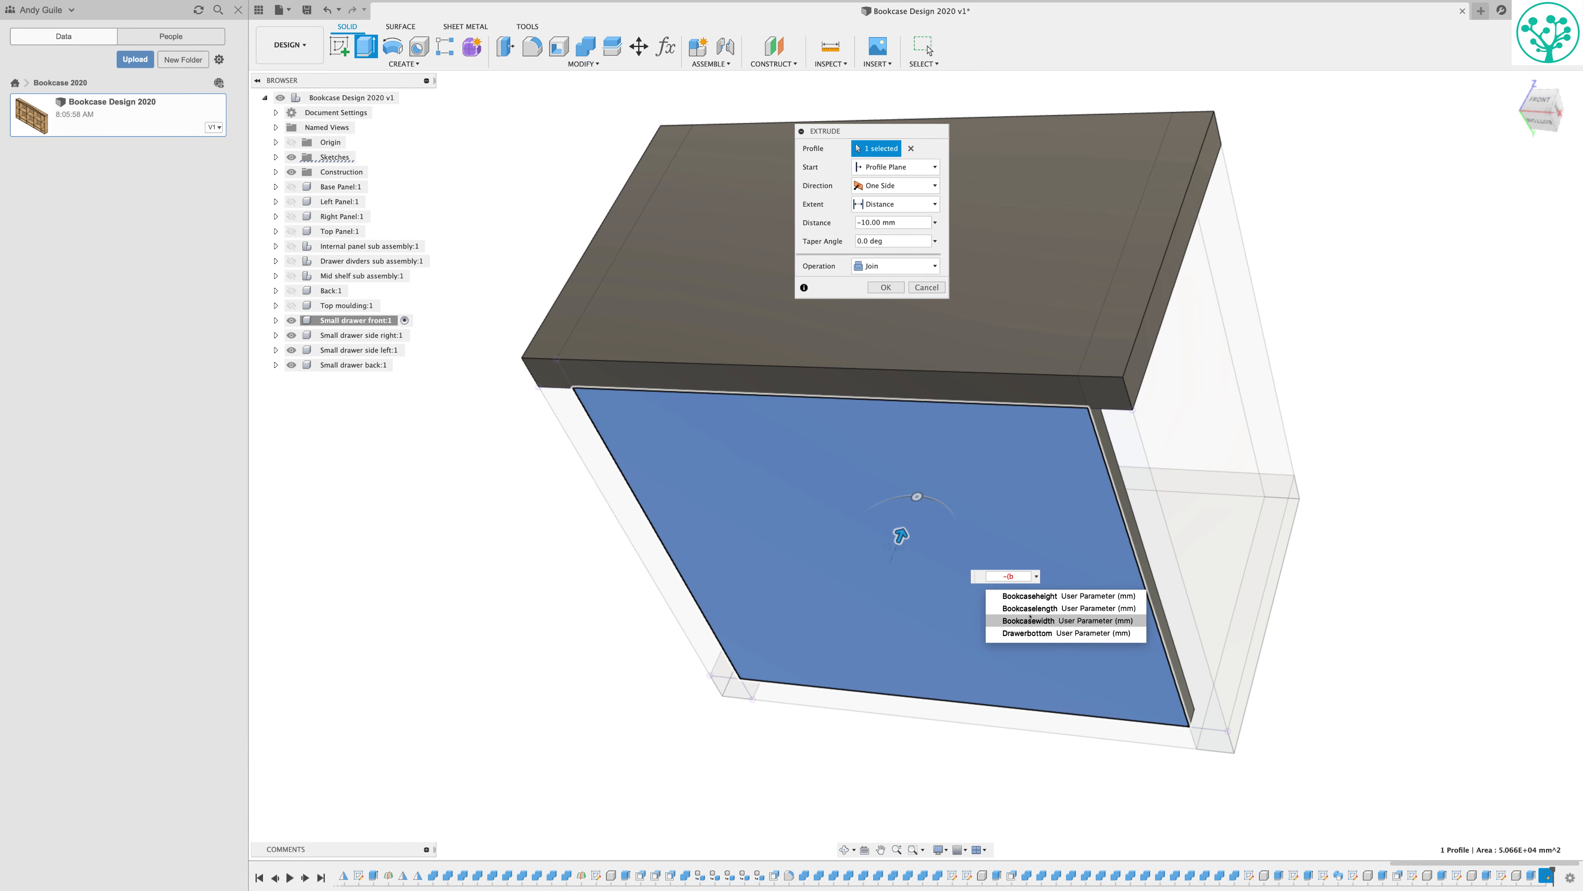
pyautogui.click(1039, 633)
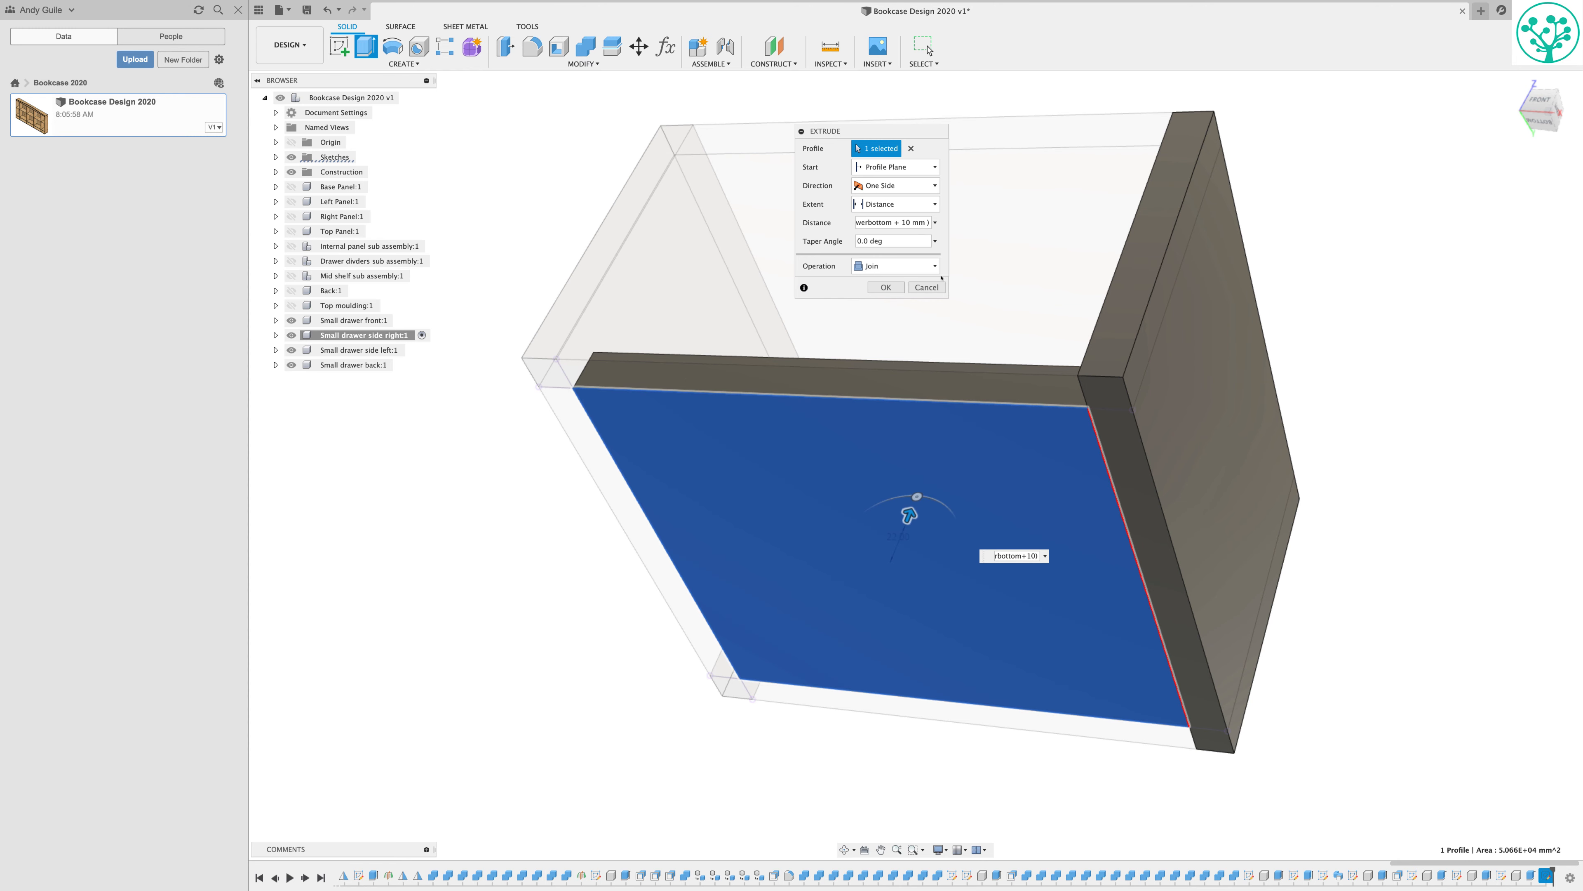
pyautogui.click(871, 267)
pyautogui.click(916, 334)
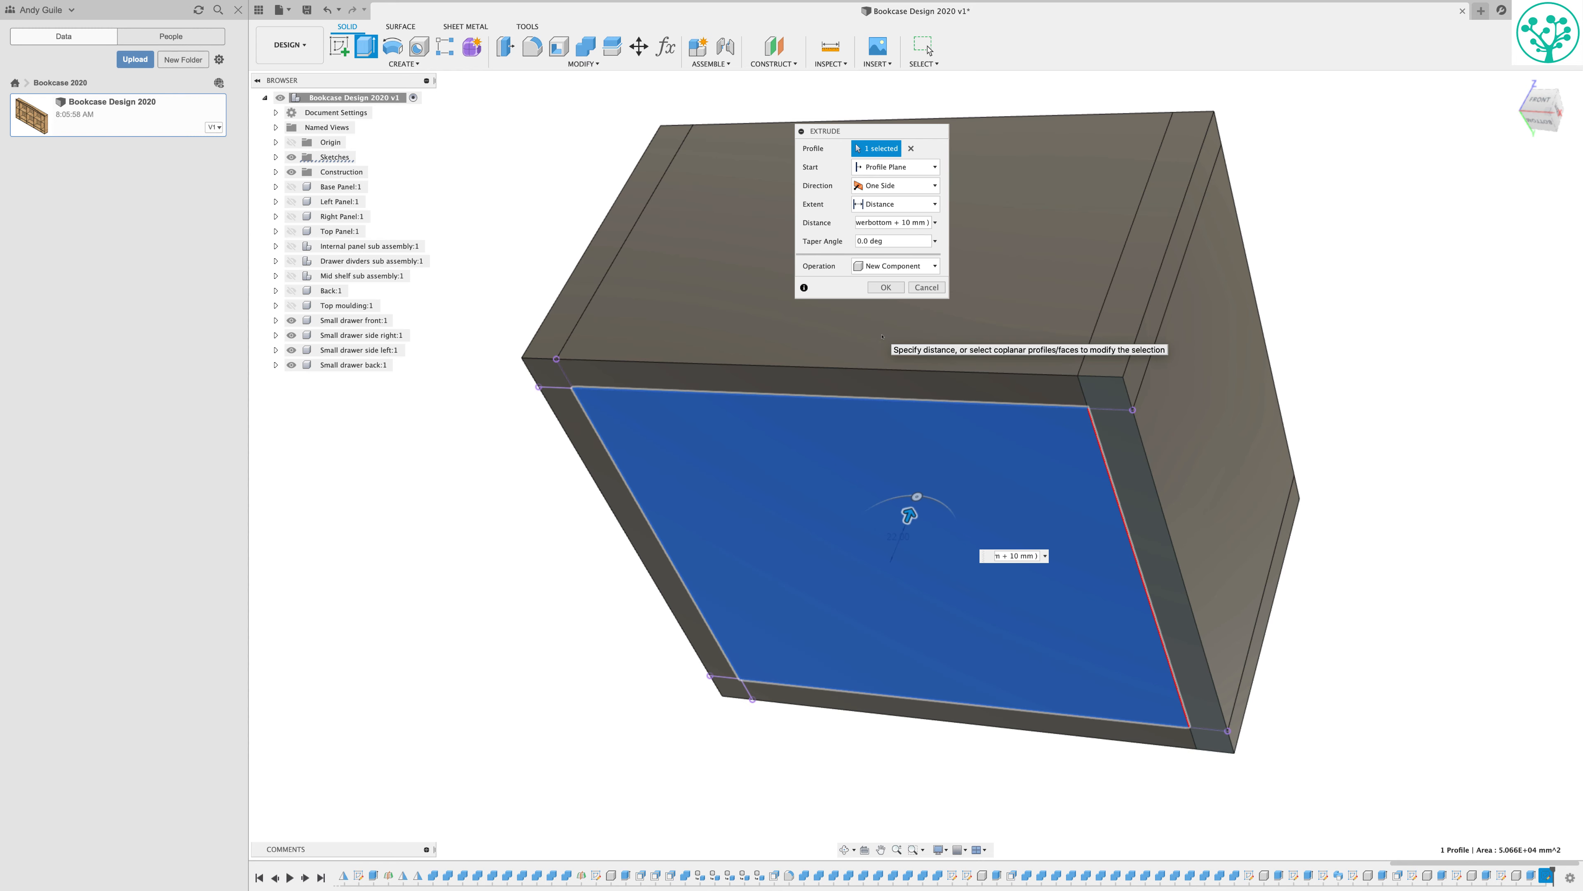
pyautogui.click(886, 287)
# Rename the new component as "Small drawer bottom".
pyautogui.click(342, 380)
pyautogui.doubleClick(342, 380)
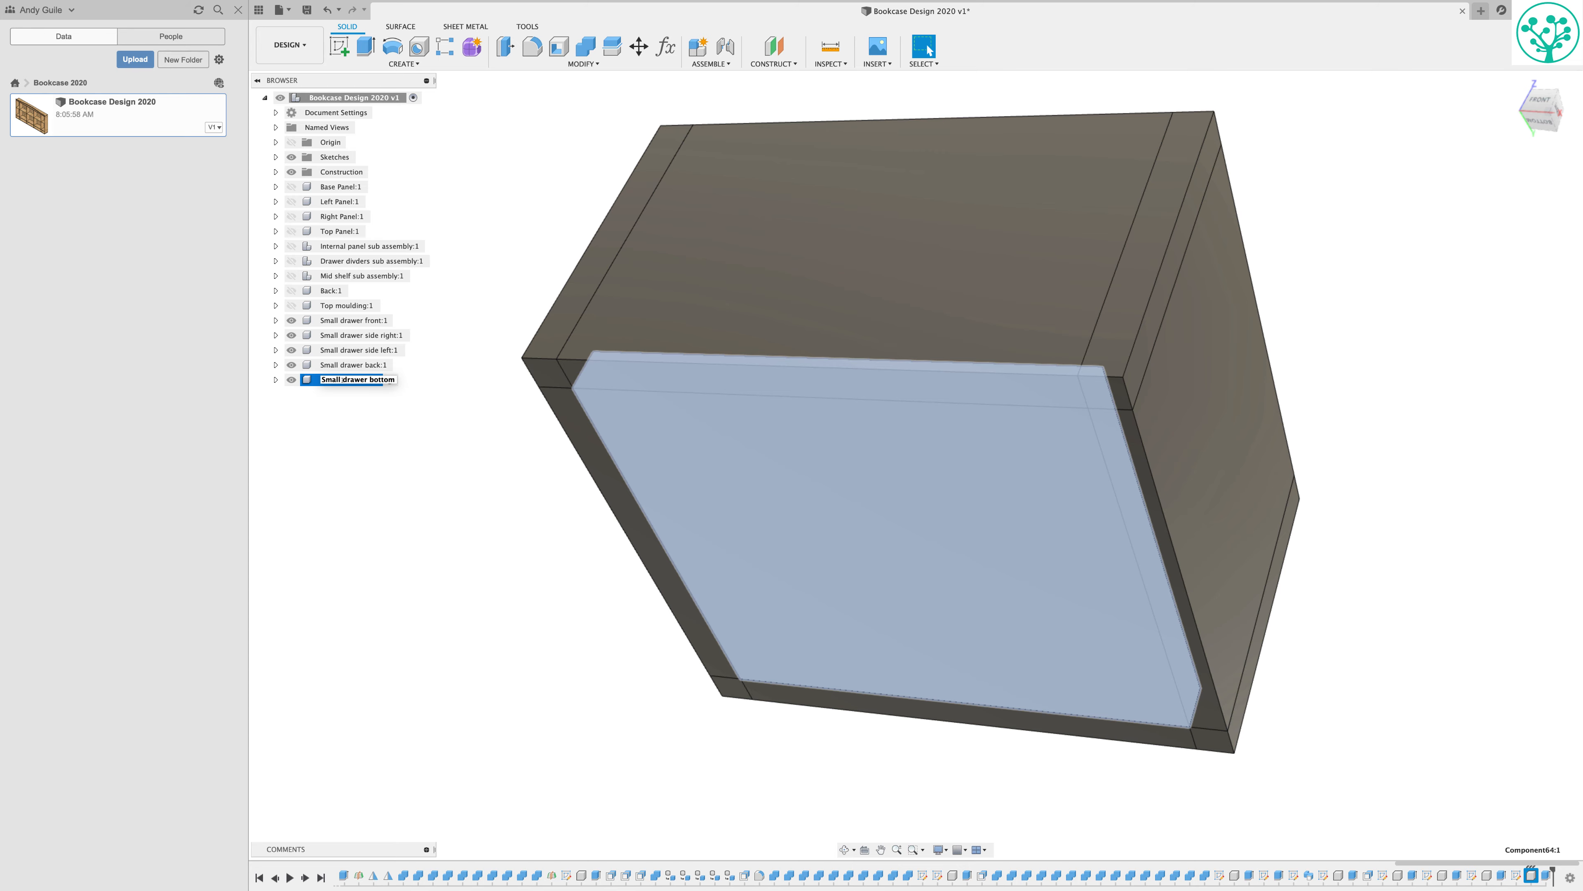
pyautogui.click(389, 414)
# Offset the underside face of the small drawer bottom by -10 mm to recess it within the frame.
pyautogui.keyDown('shift'); pyautogui.moveTo(941, 433); pyautogui.dragTo(806, 459, button='middle'); pyautogui.keyUp('shift')
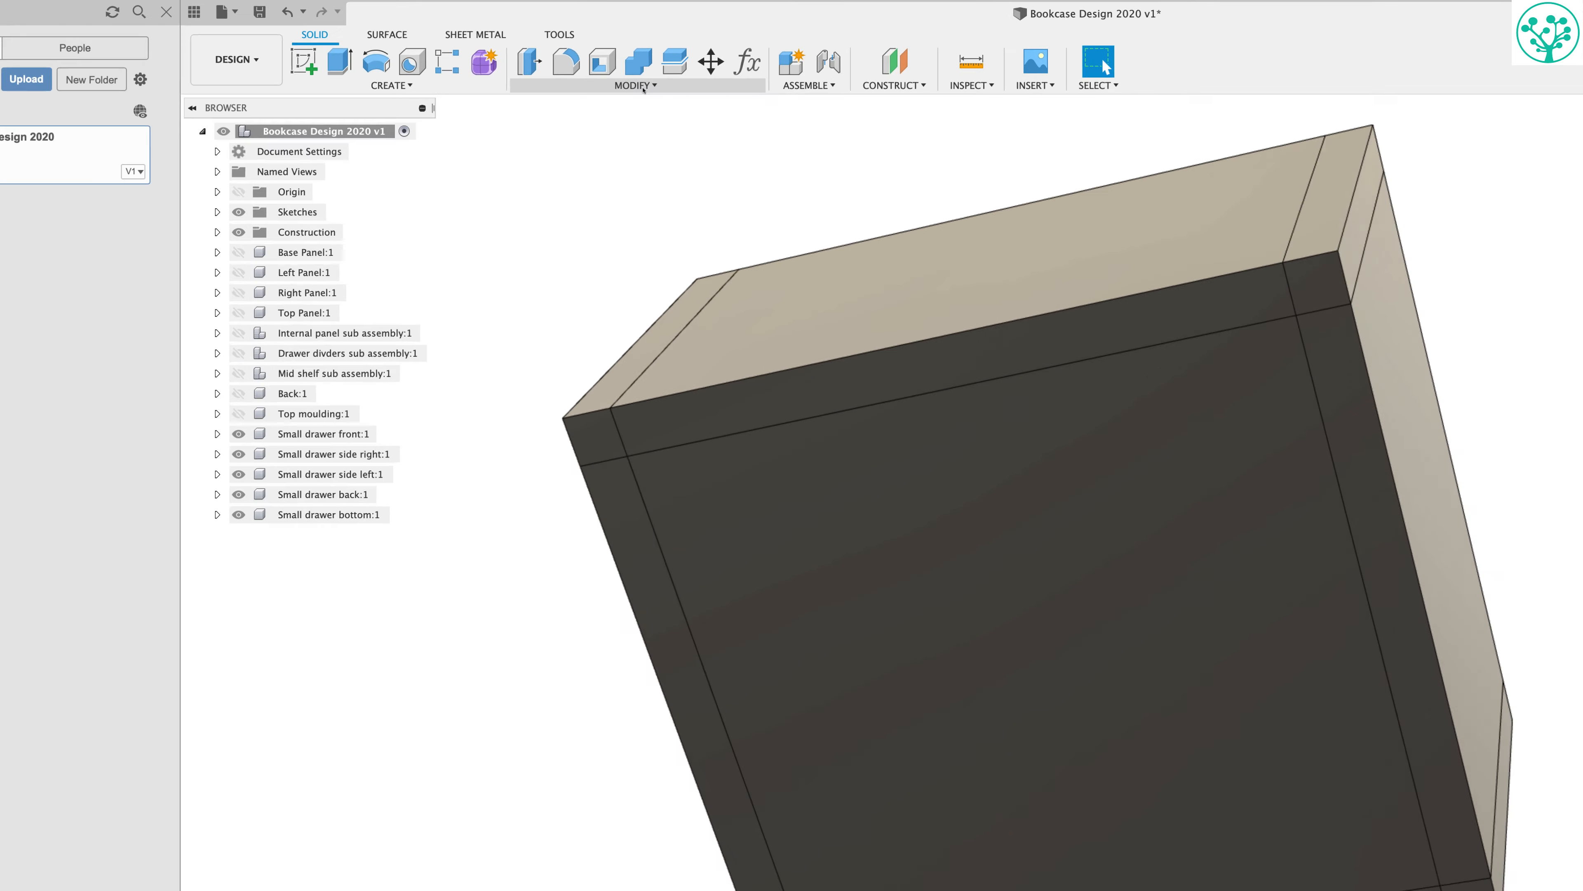
pyautogui.click(589, 64)
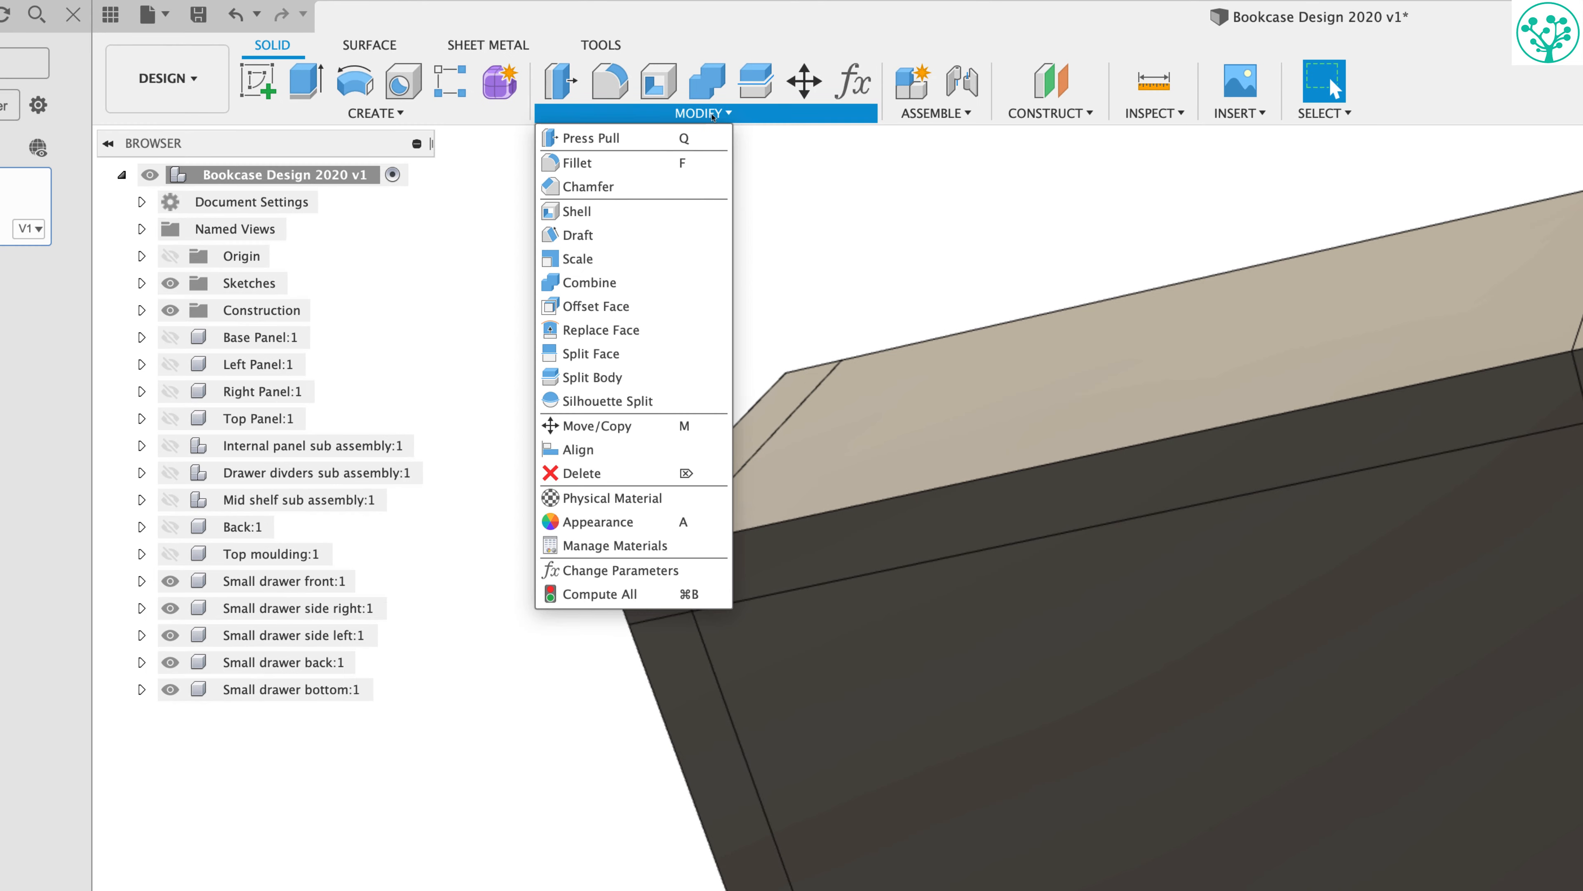
pyautogui.click(592, 305)
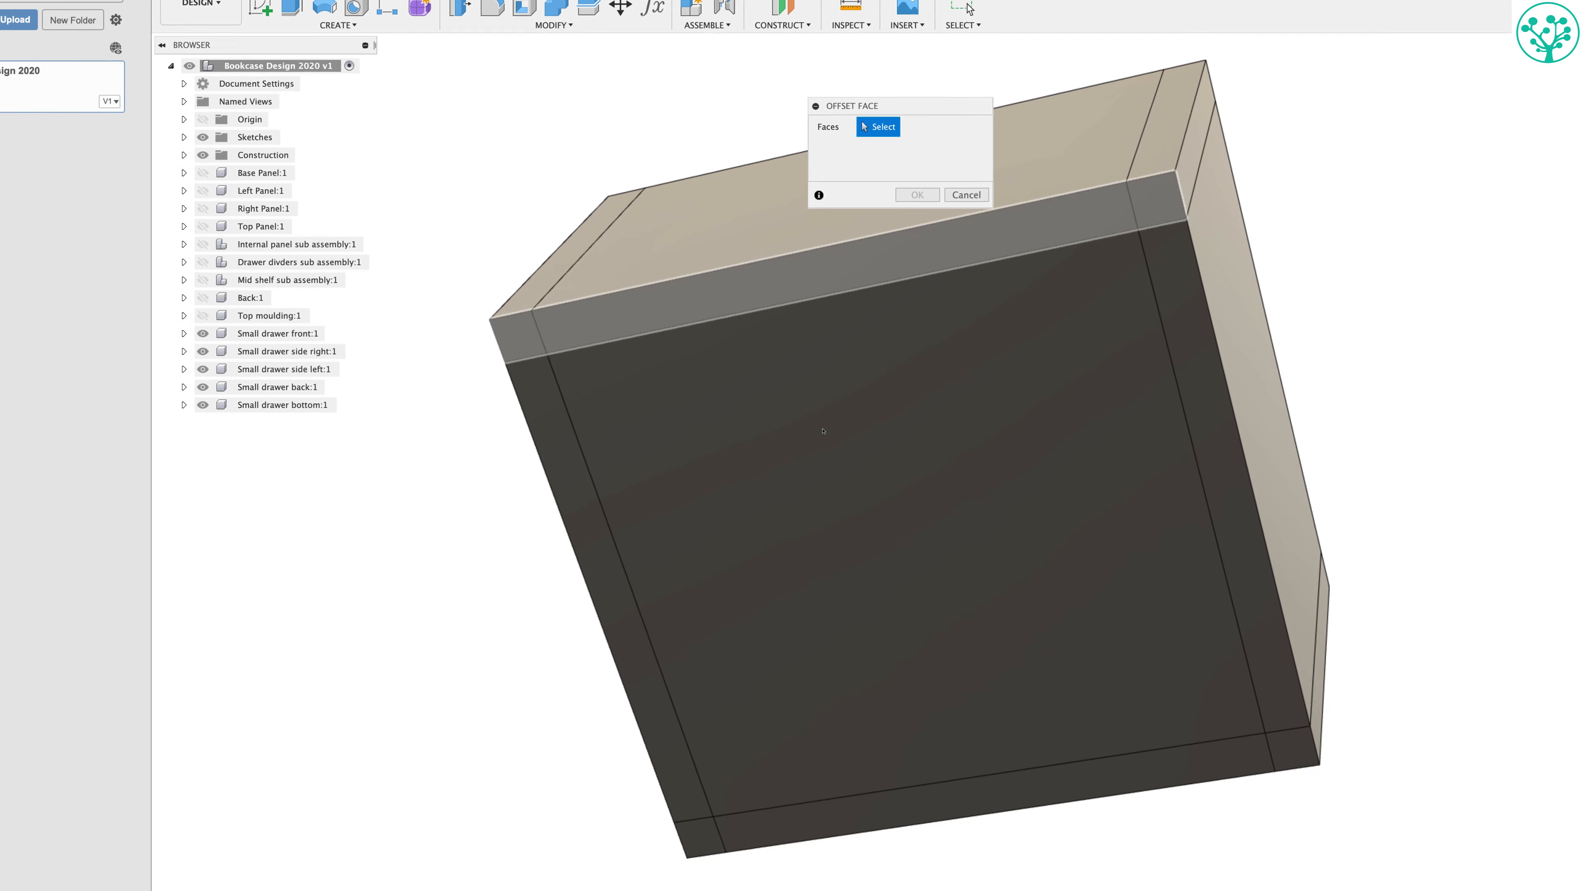
pyautogui.click(1122, 780)
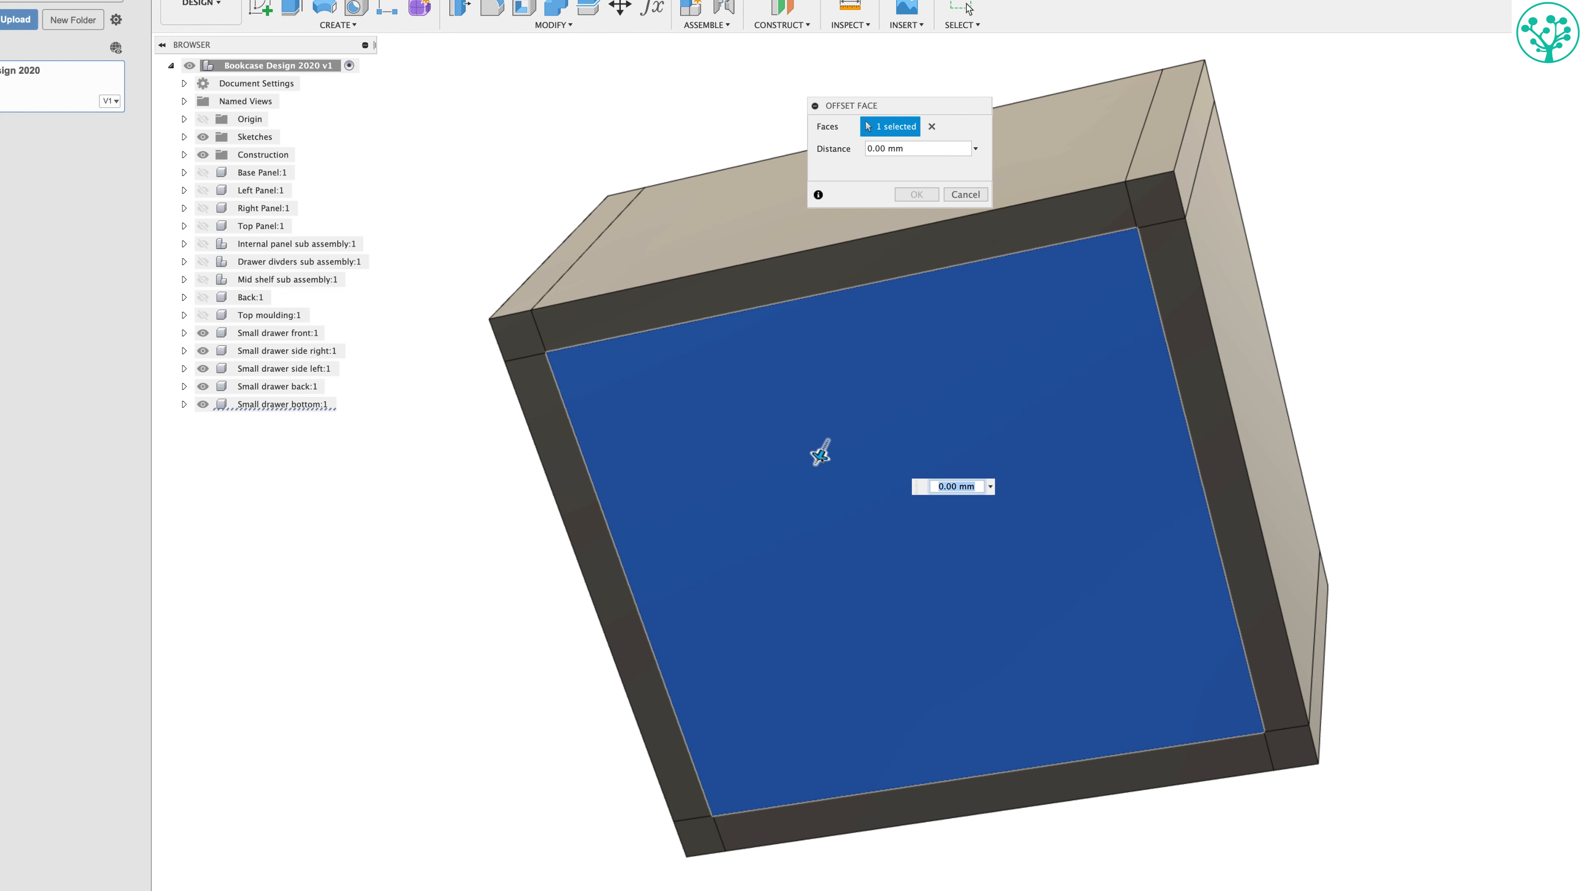
pyautogui.moveTo(820, 458); pyautogui.dragTo(825, 450)
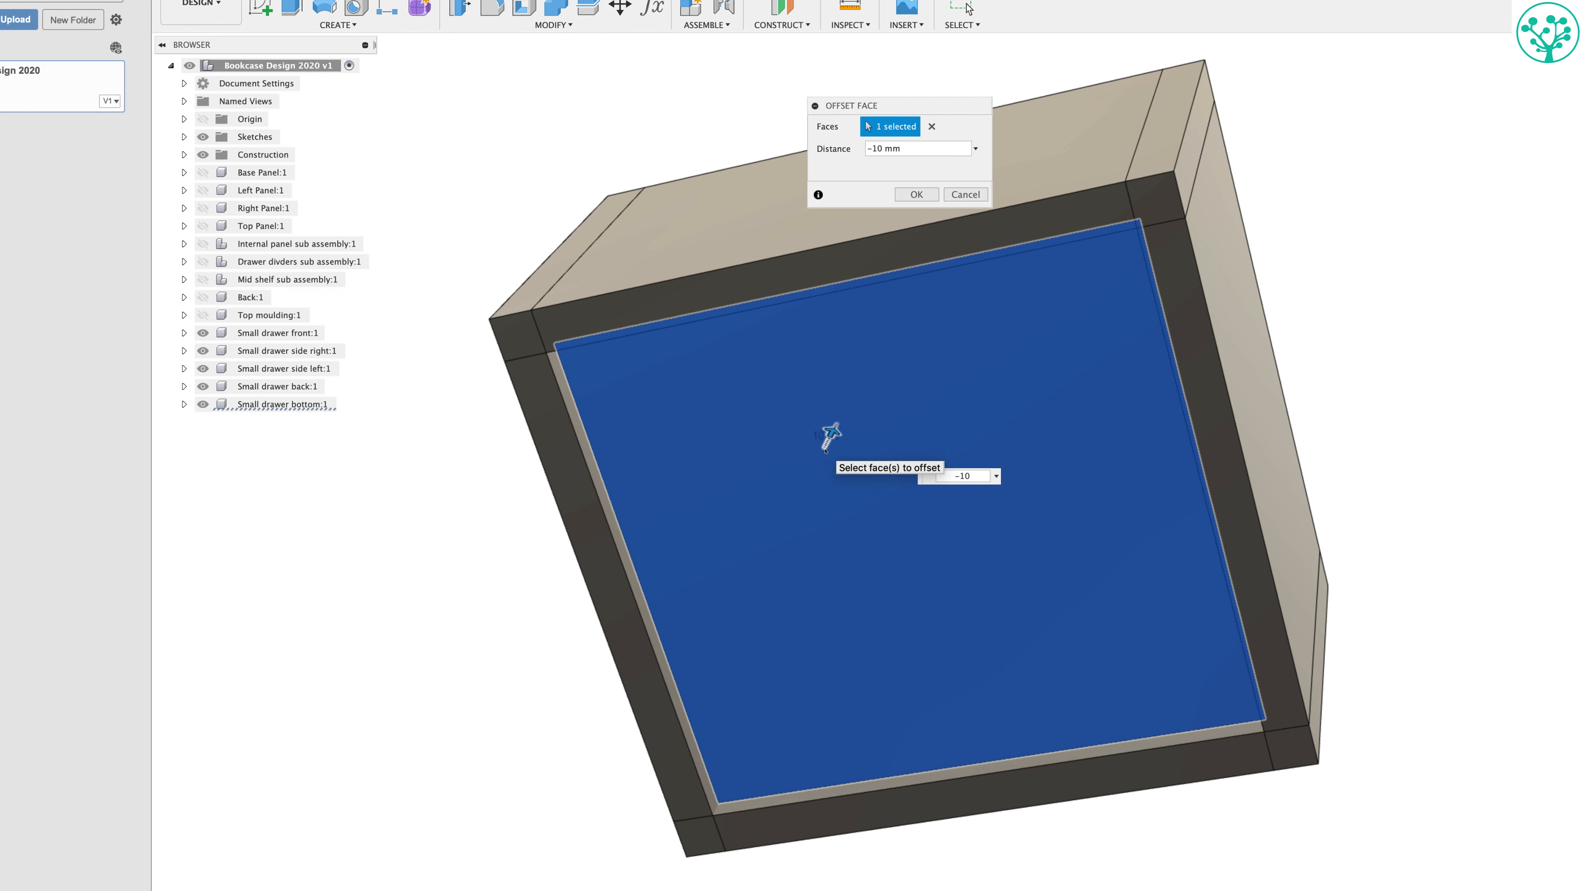
pyautogui.press('Return')
# Examine the drawer from below, from the sides and from above to check the fit of the recessed bottom.
pyautogui.scroll(5, 1041, 541)
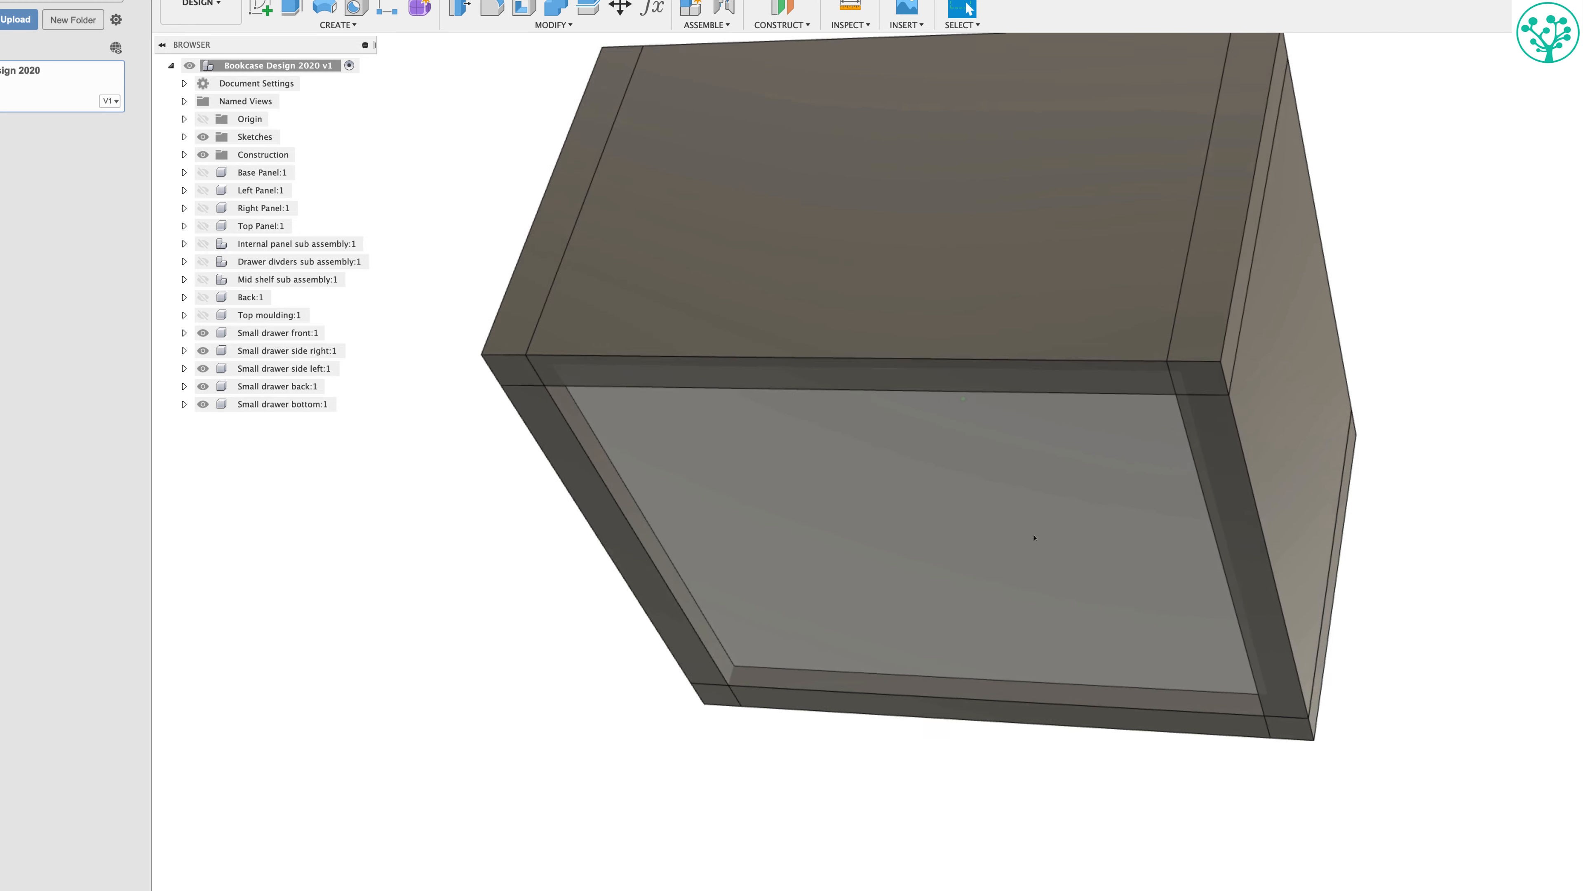
pyautogui.keyDown('shift'); pyautogui.moveTo(919, 555); pyautogui.dragTo(936, 252, button='middle'); pyautogui.keyUp('shift')
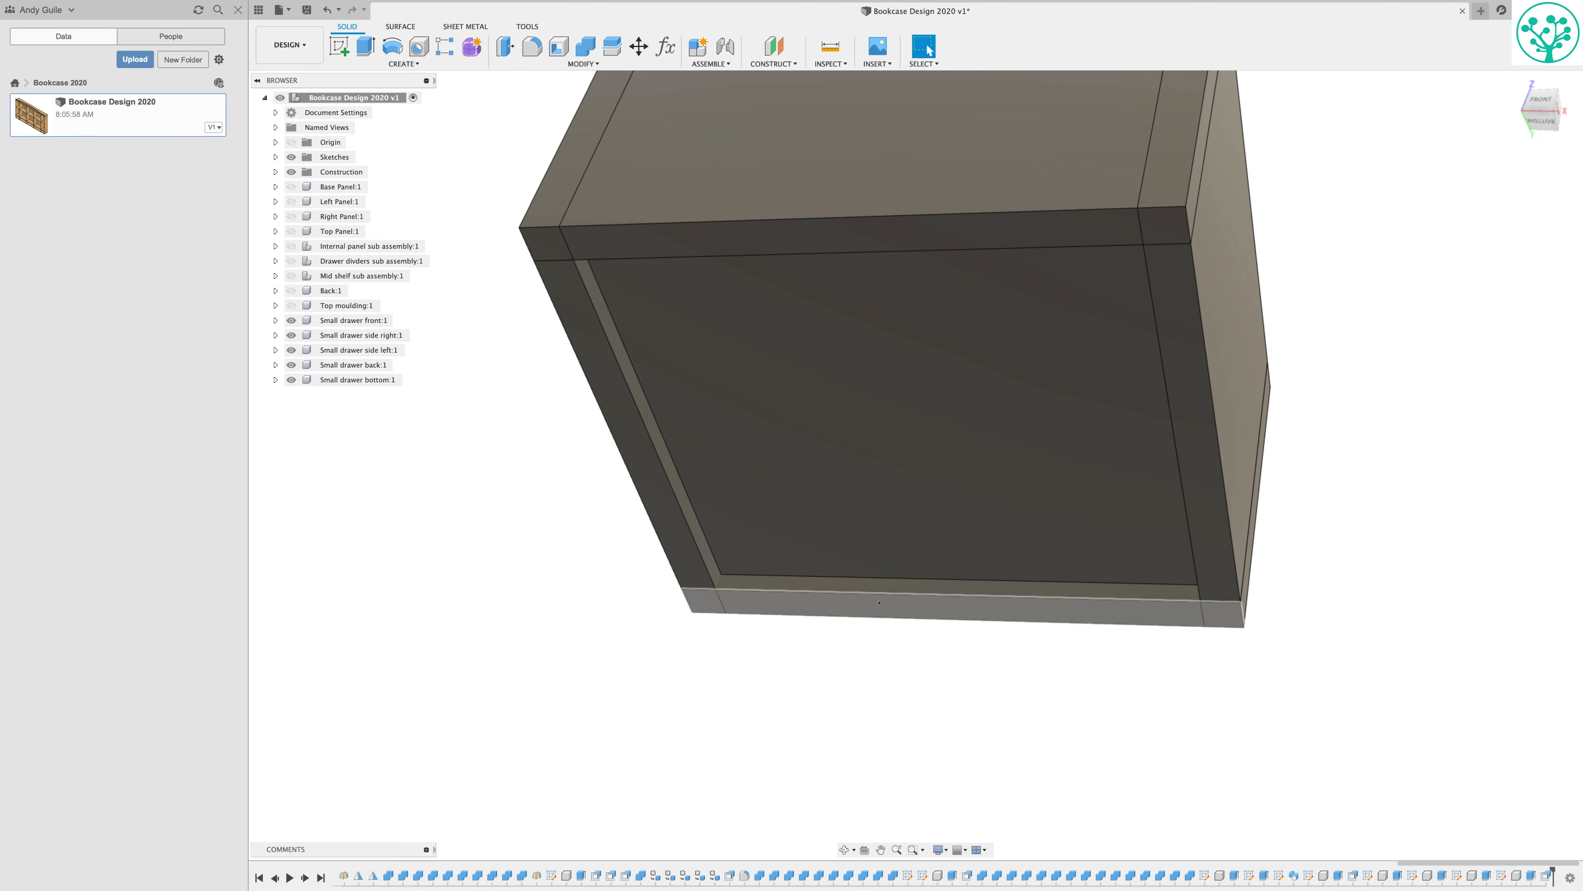
pyautogui.keyDown('shift'); pyautogui.moveTo(752, 532); pyautogui.dragTo(604, 502, button='middle'); pyautogui.keyUp('shift')
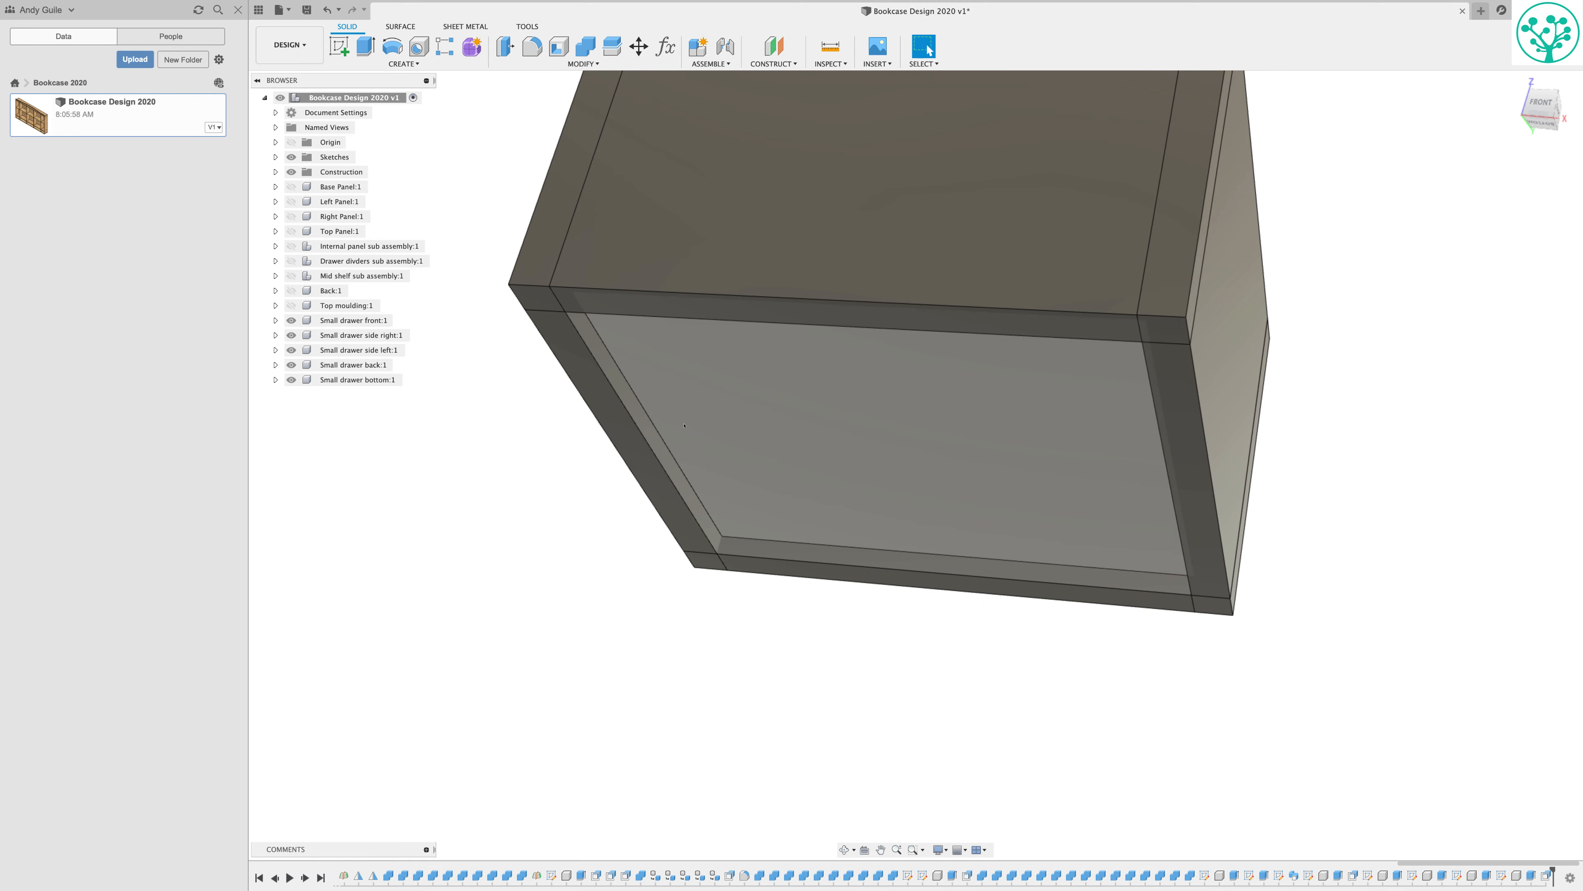
pyautogui.keyDown('shift'); pyautogui.hscroll(10, 964, 673); pyautogui.keyUp('shift')
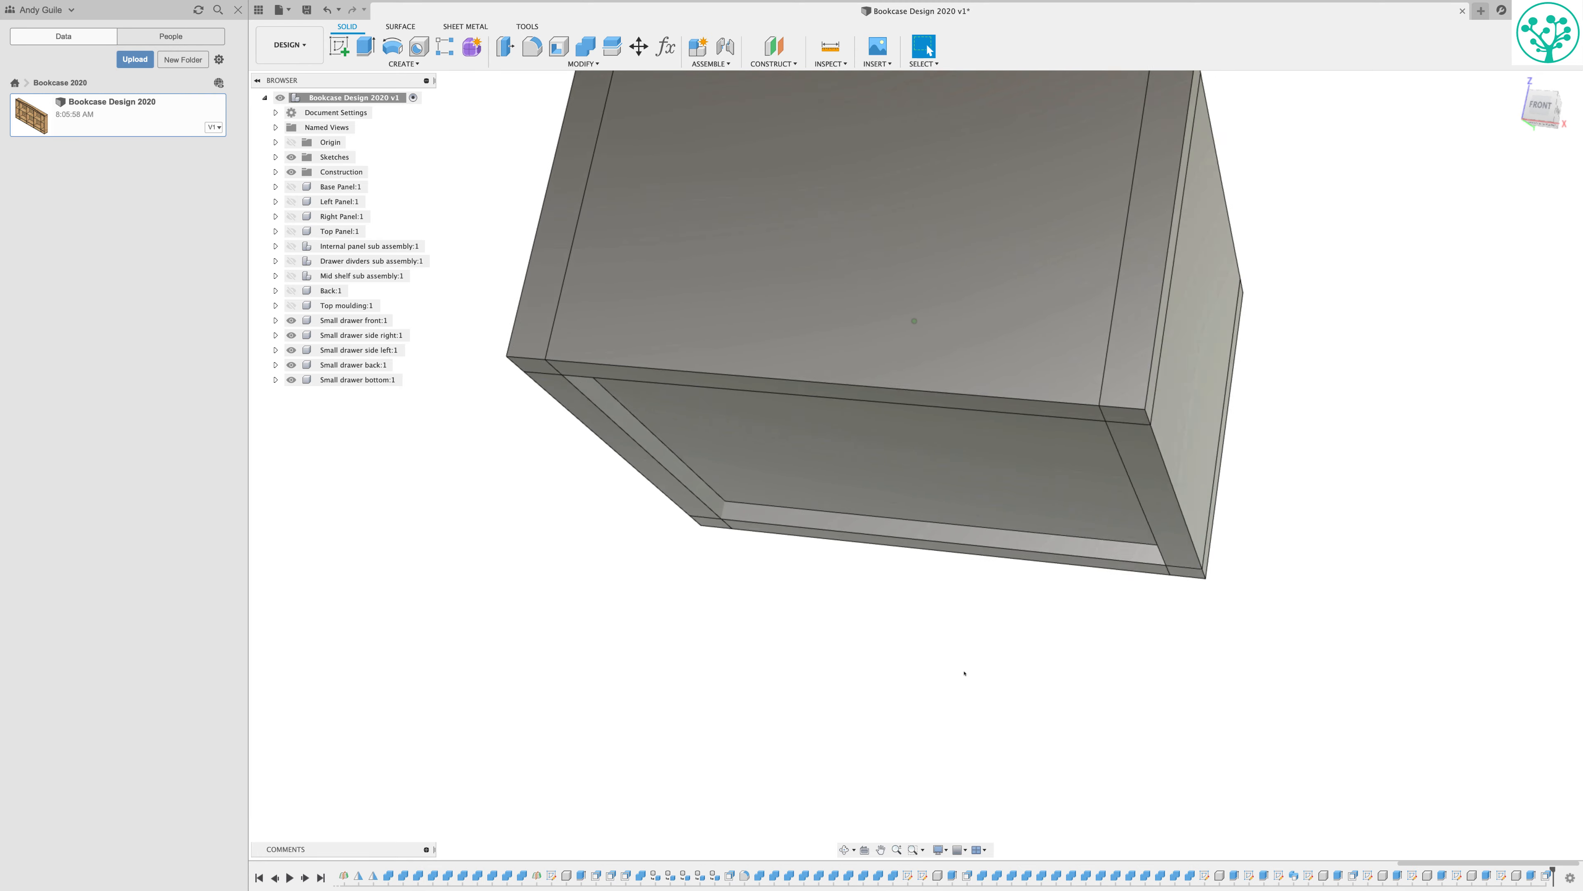
pyautogui.keyDown('shift'); pyautogui.hscroll(10, 965, 672); pyautogui.keyUp('shift')
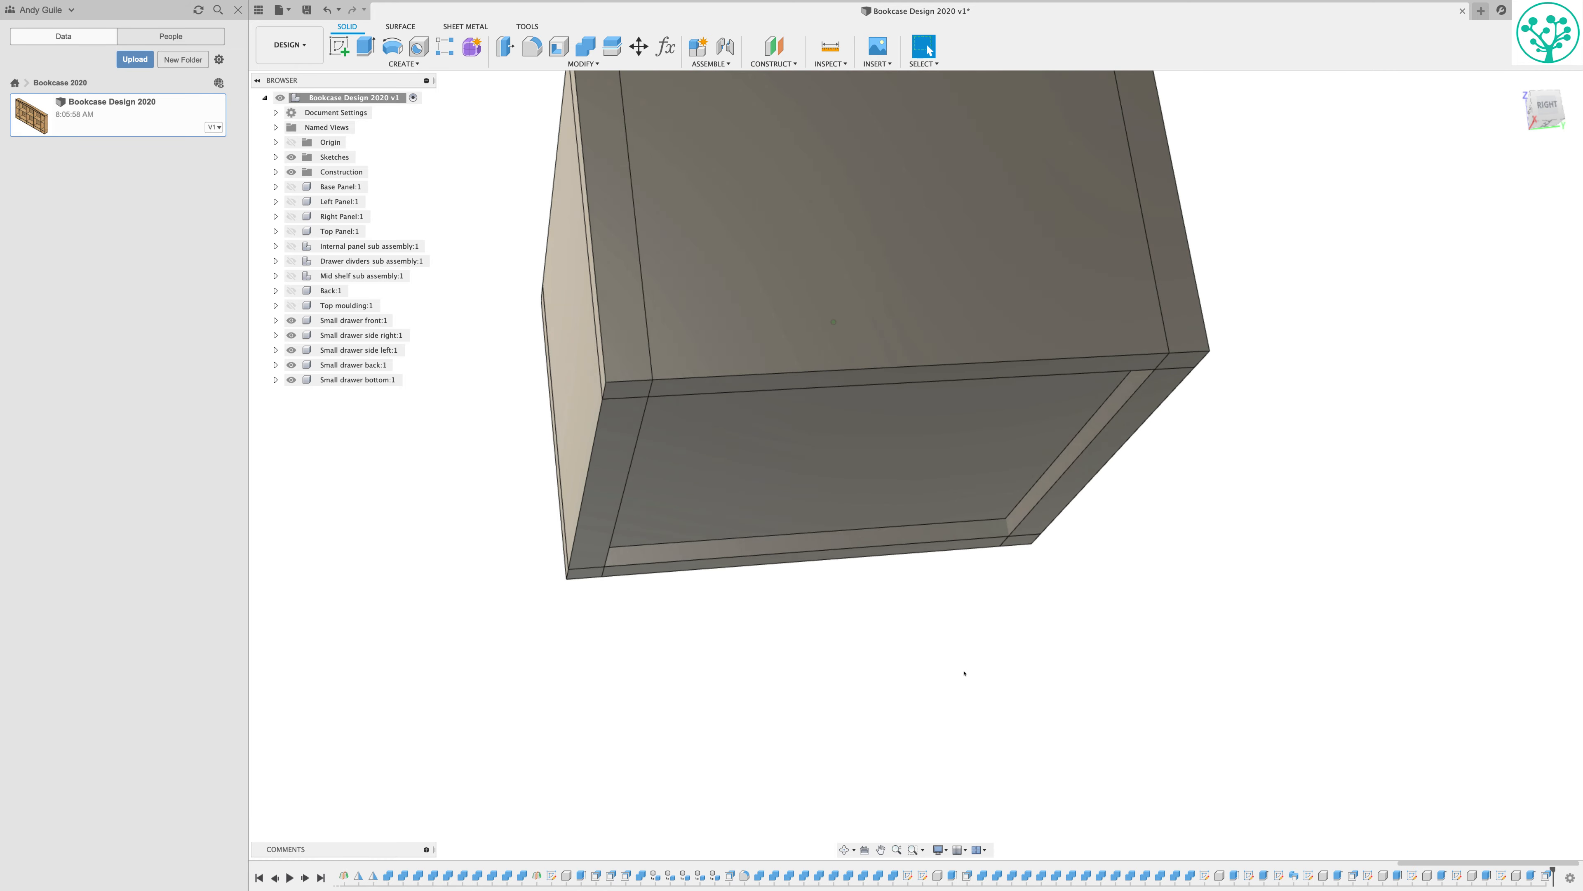
pyautogui.keyDown('shift'); pyautogui.scroll(10, 965, 673); pyautogui.keyUp('shift')
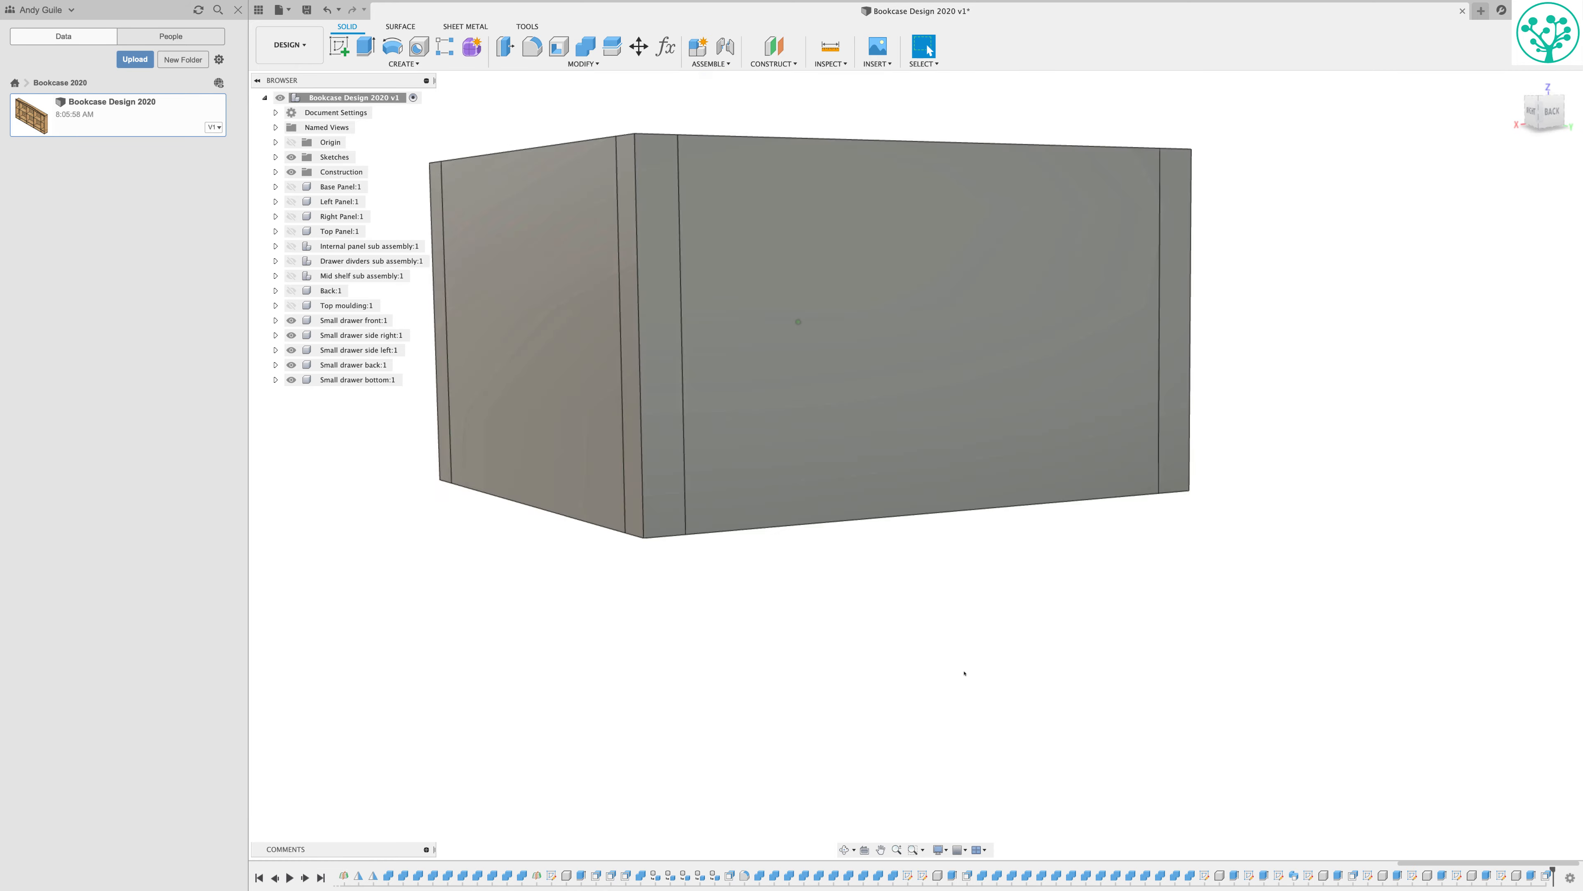
pyautogui.keyDown('shift'); pyautogui.scroll(10, 965, 673); pyautogui.keyUp('shift')
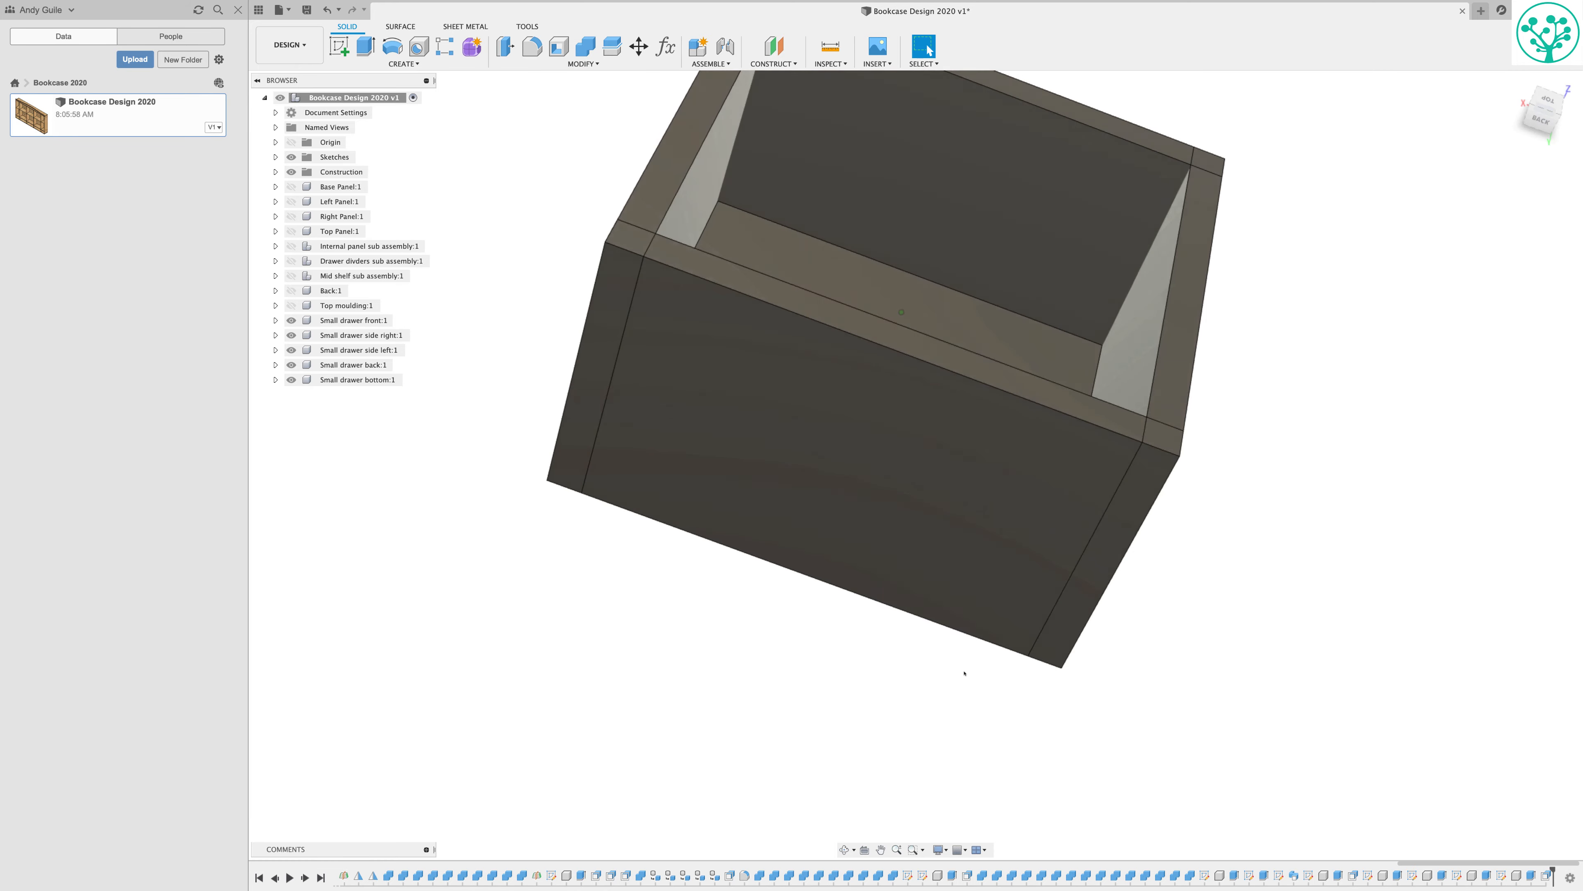
pyautogui.keyDown('shift'); pyautogui.scroll(10, 964, 672); pyautogui.keyUp('shift')
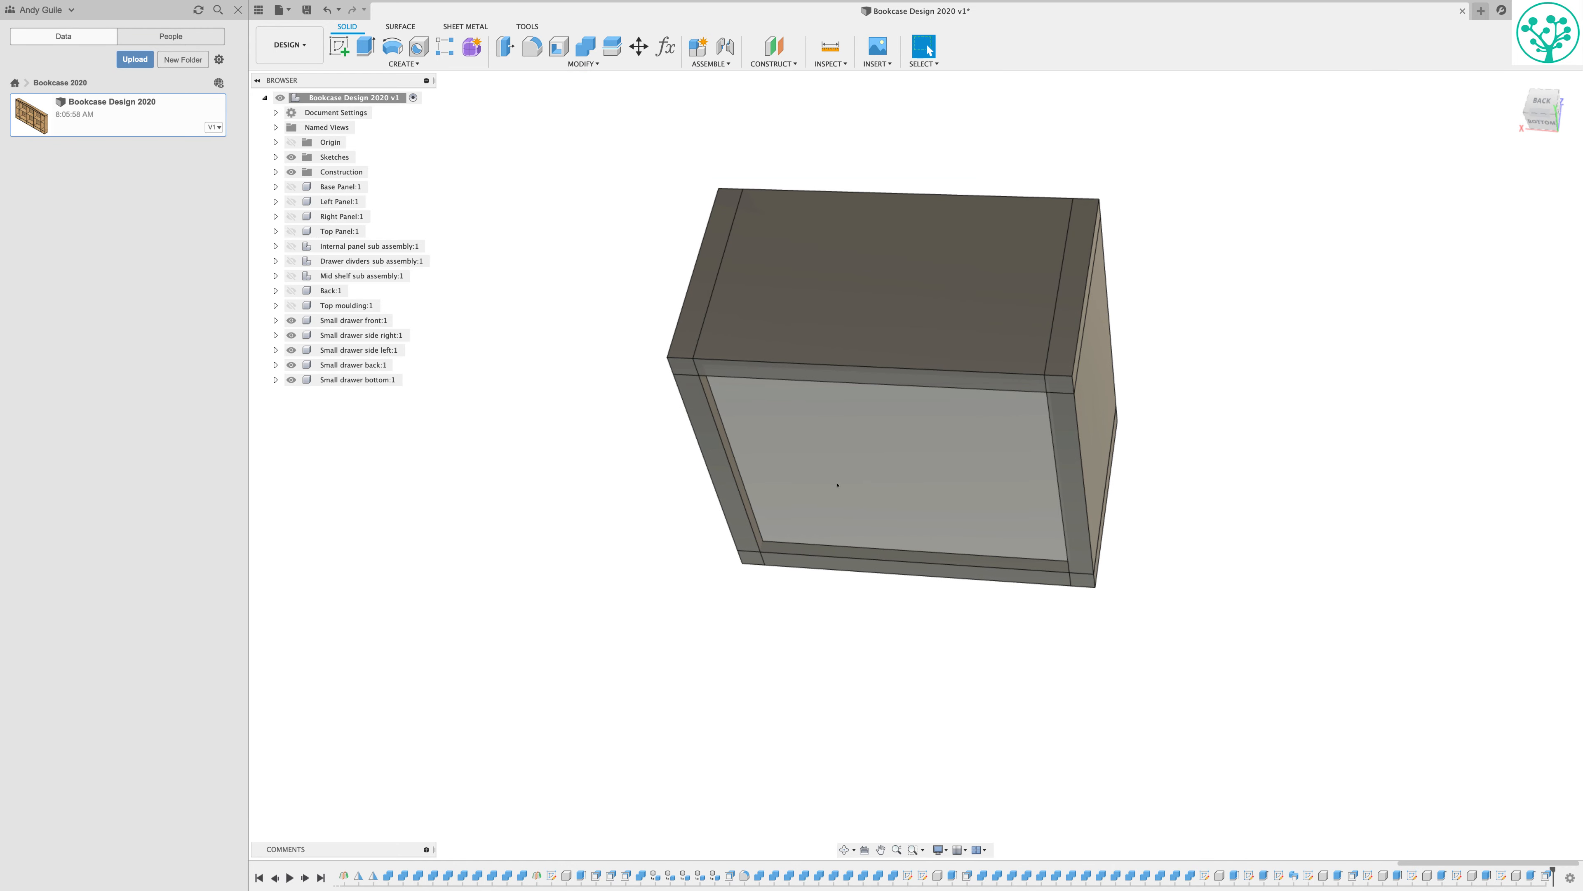
pyautogui.scroll(3, 820, 502)
pyautogui.scroll(3, 820, 502)
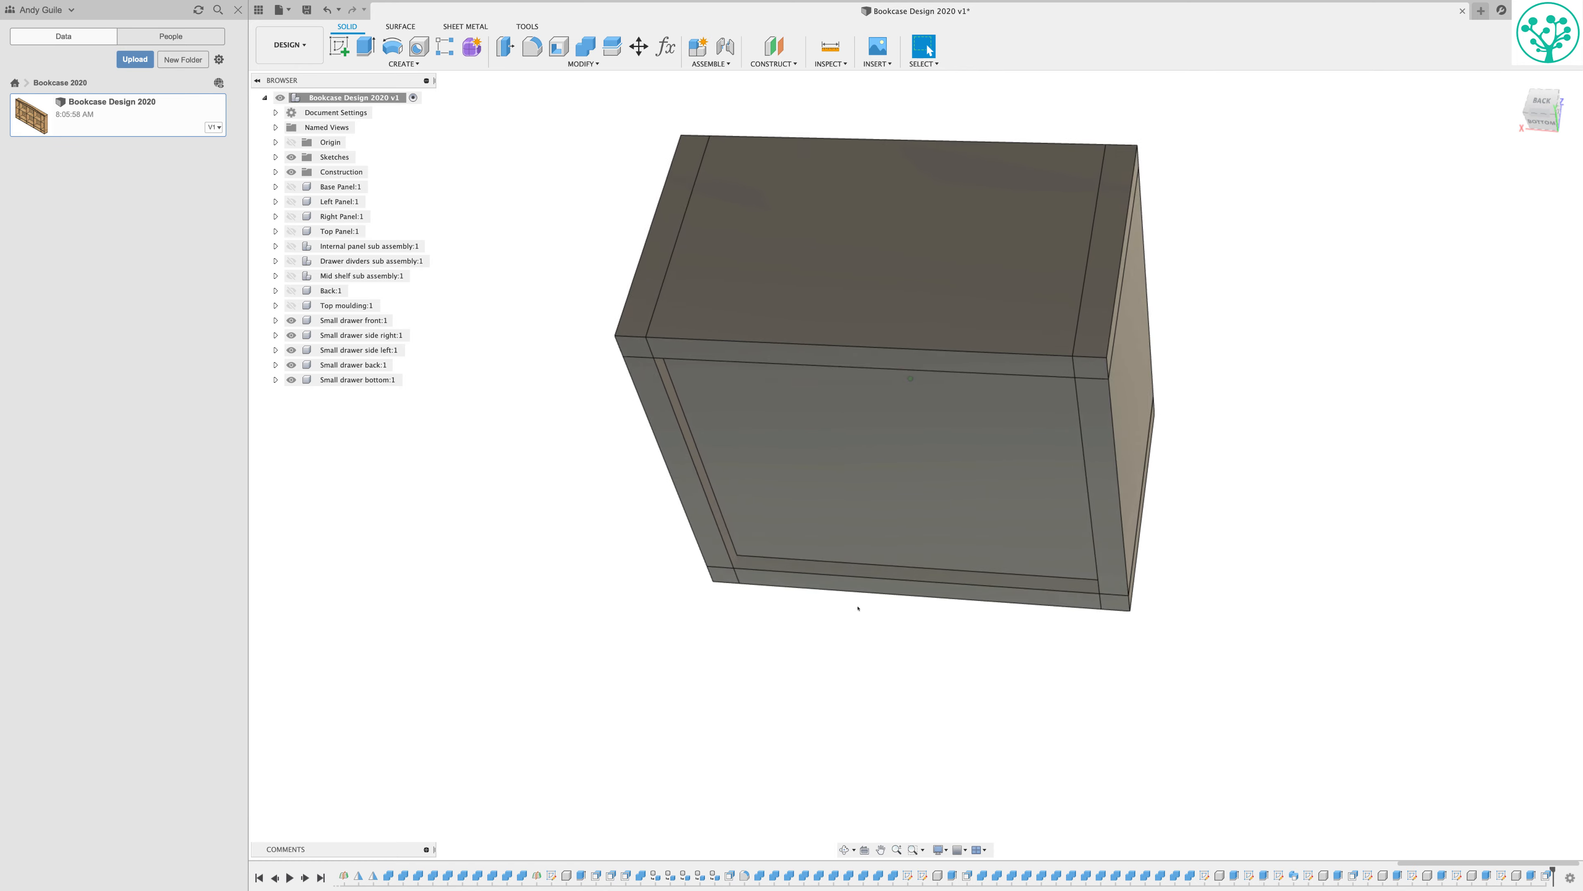
pyautogui.scroll(2, 694, 583)
# Isolate the Small drawer bottom component.
pyautogui.click(358, 379)
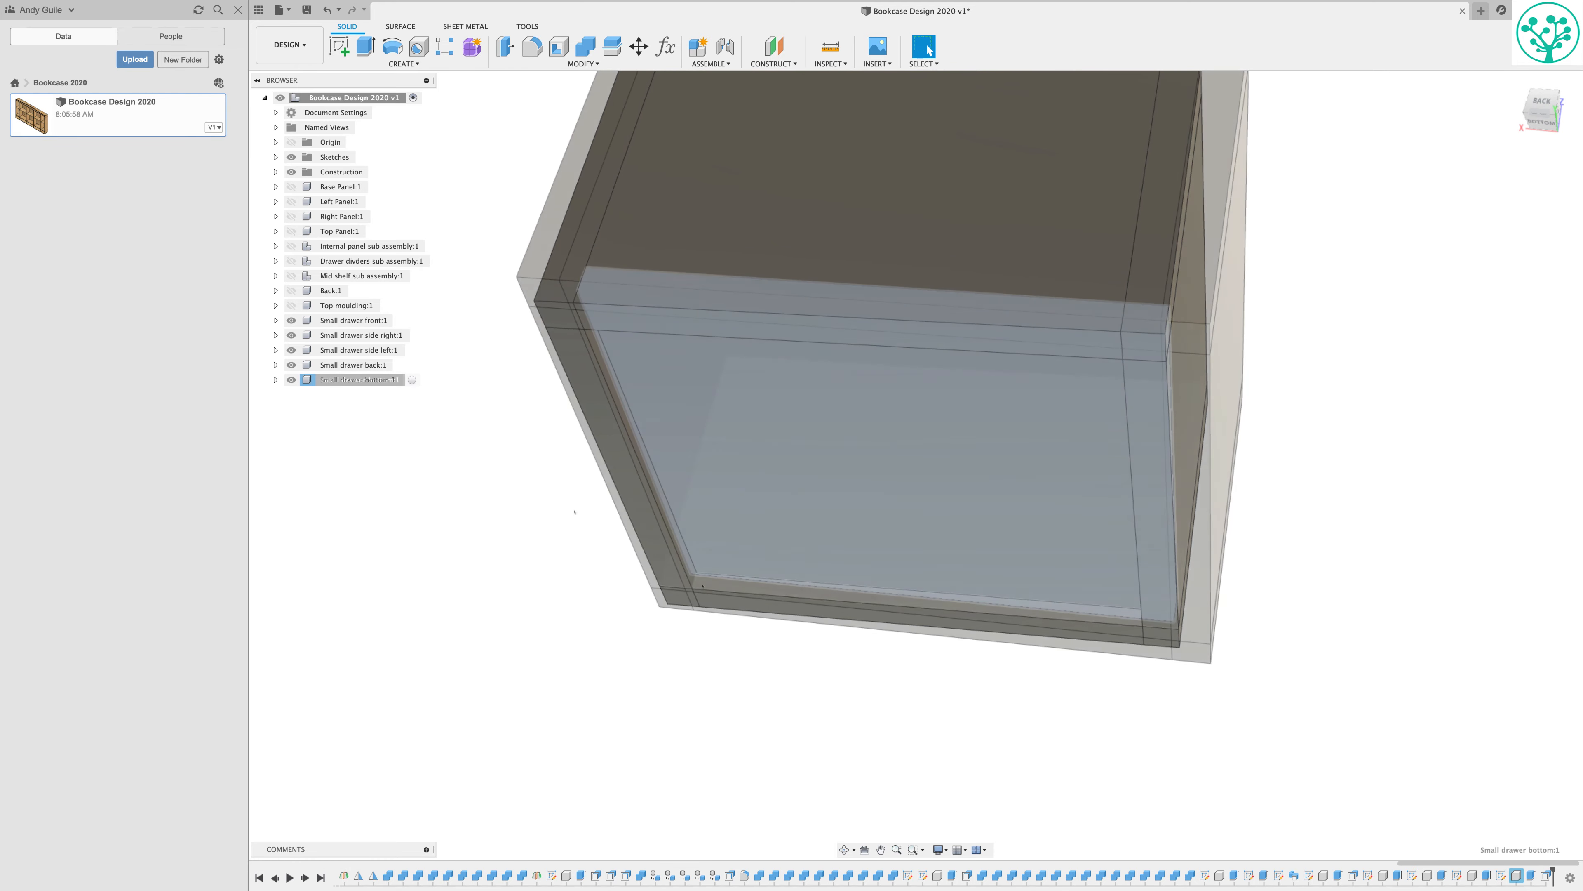
pyautogui.keyDown('shift'); pyautogui.scroll(1, 505, 485); pyautogui.keyUp('shift')
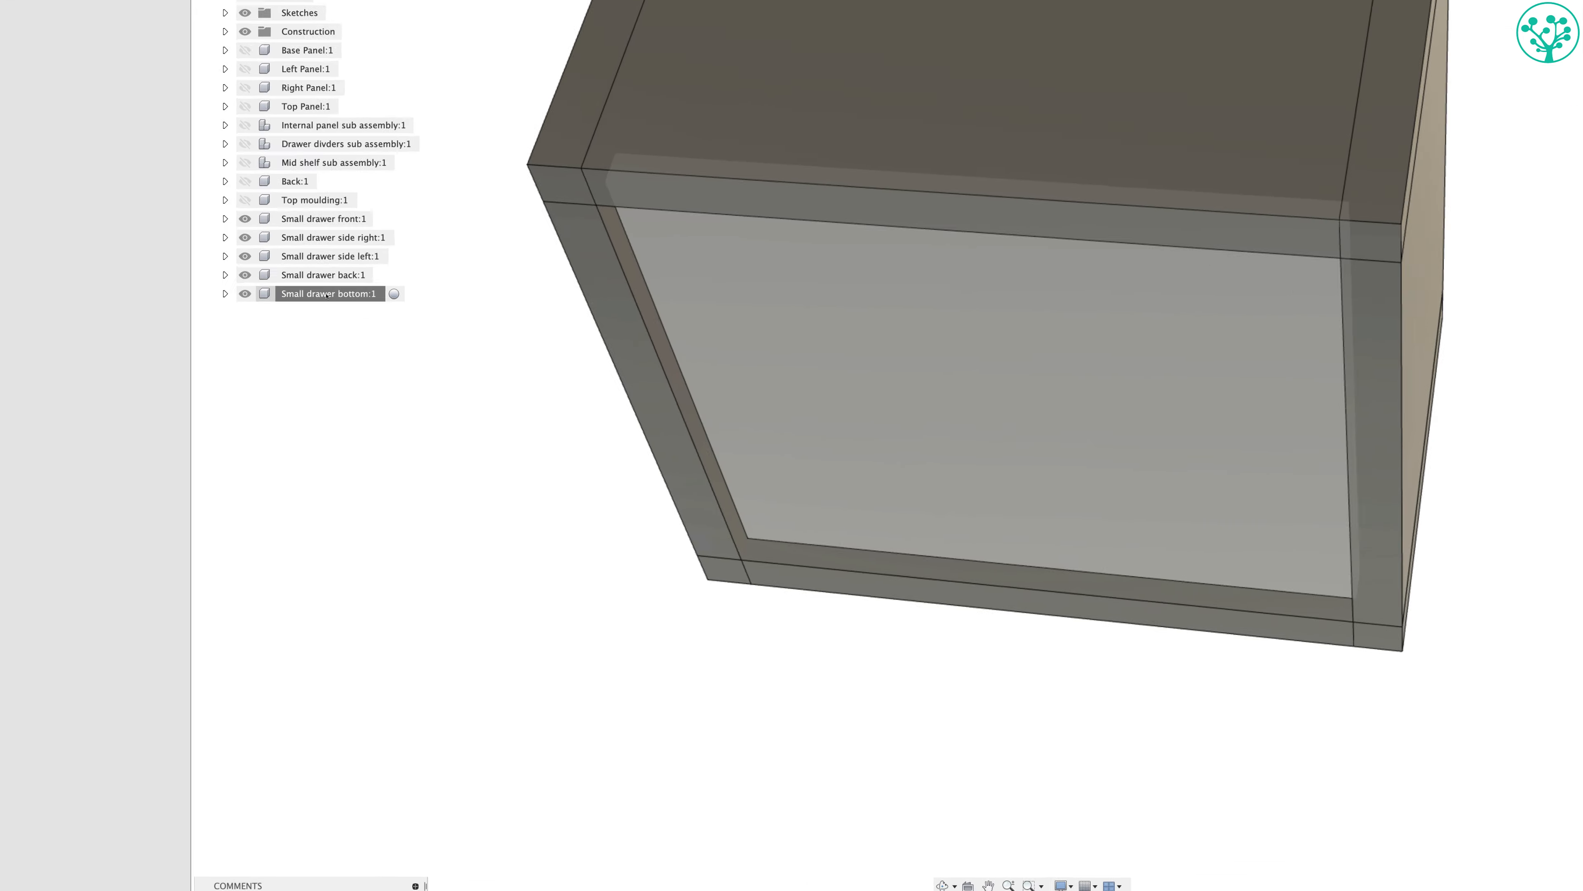
pyautogui.rightClick(358, 381)
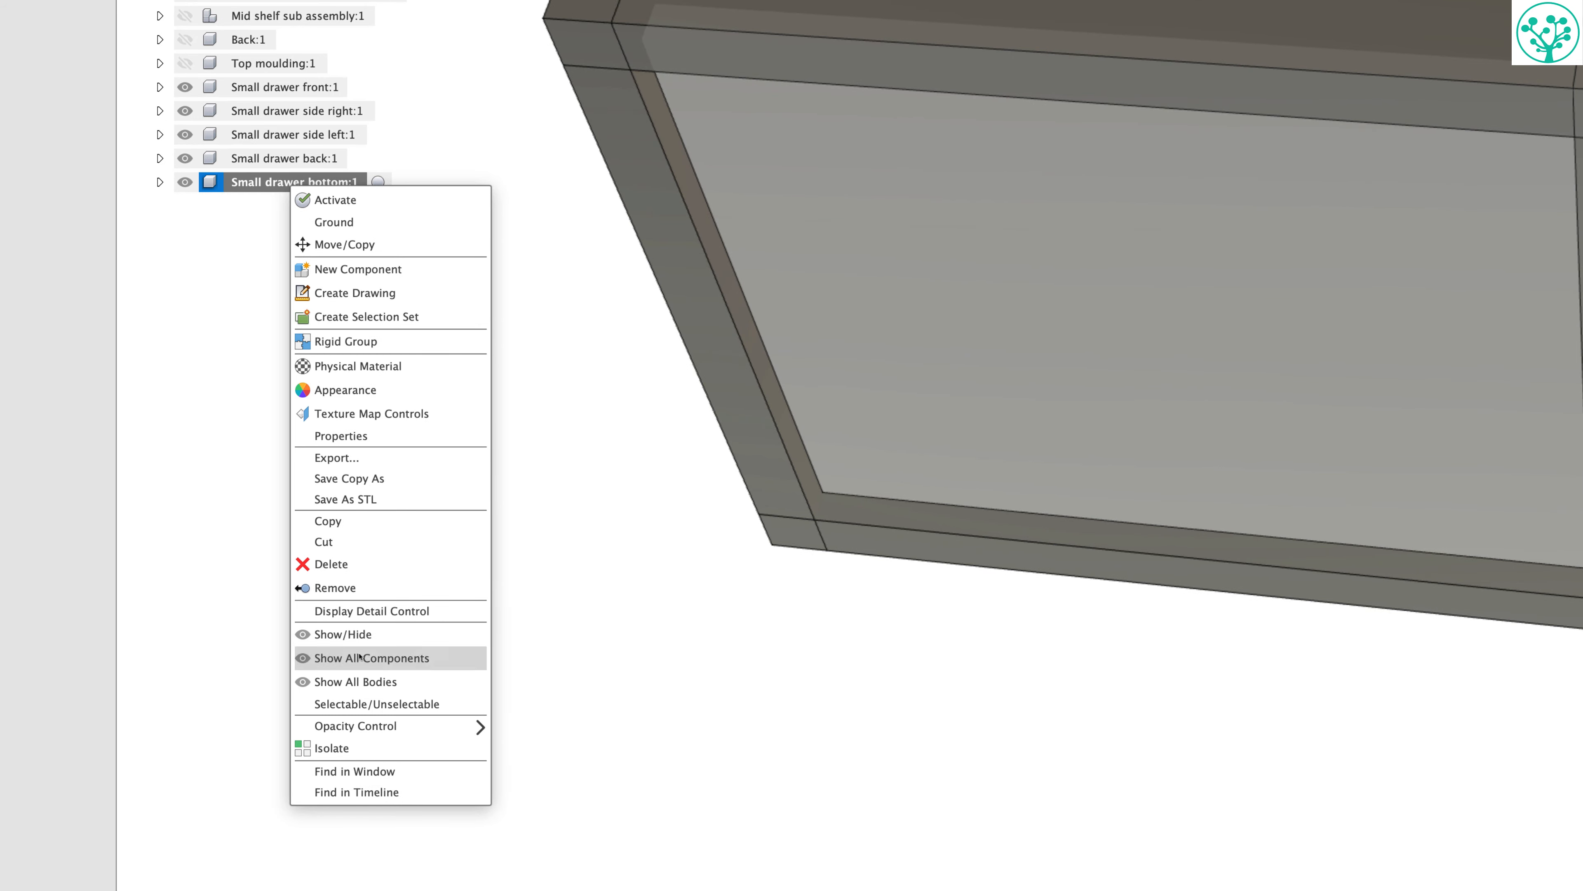
pyautogui.click(363, 748)
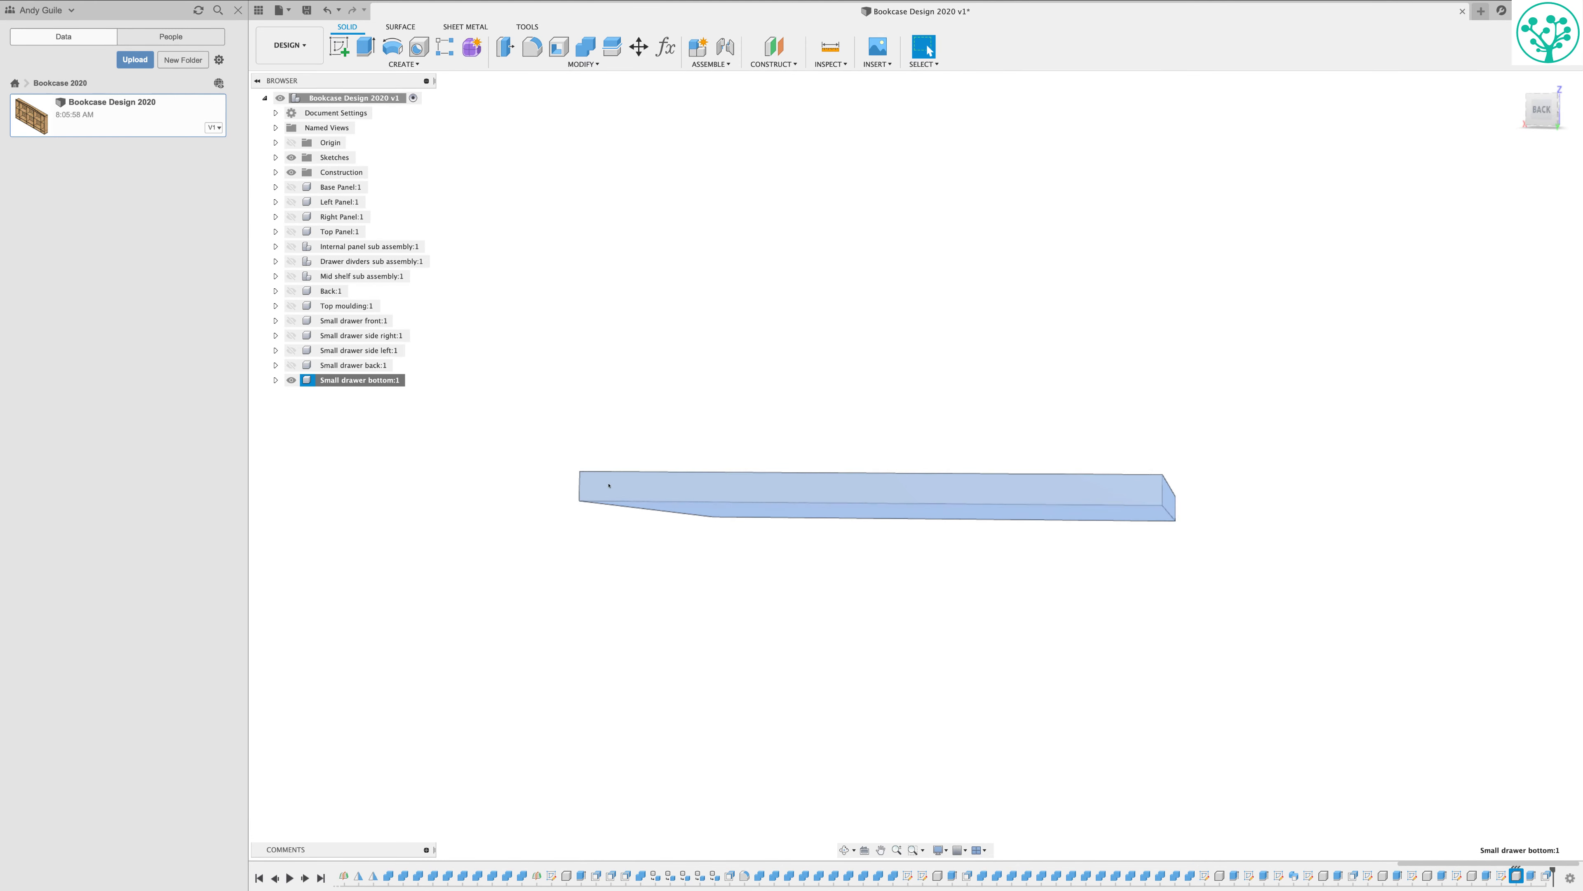
# Offset the four edge faces of the small drawer bottom outward by the Joinery parameter.
pyautogui.scroll(5, 608, 485)
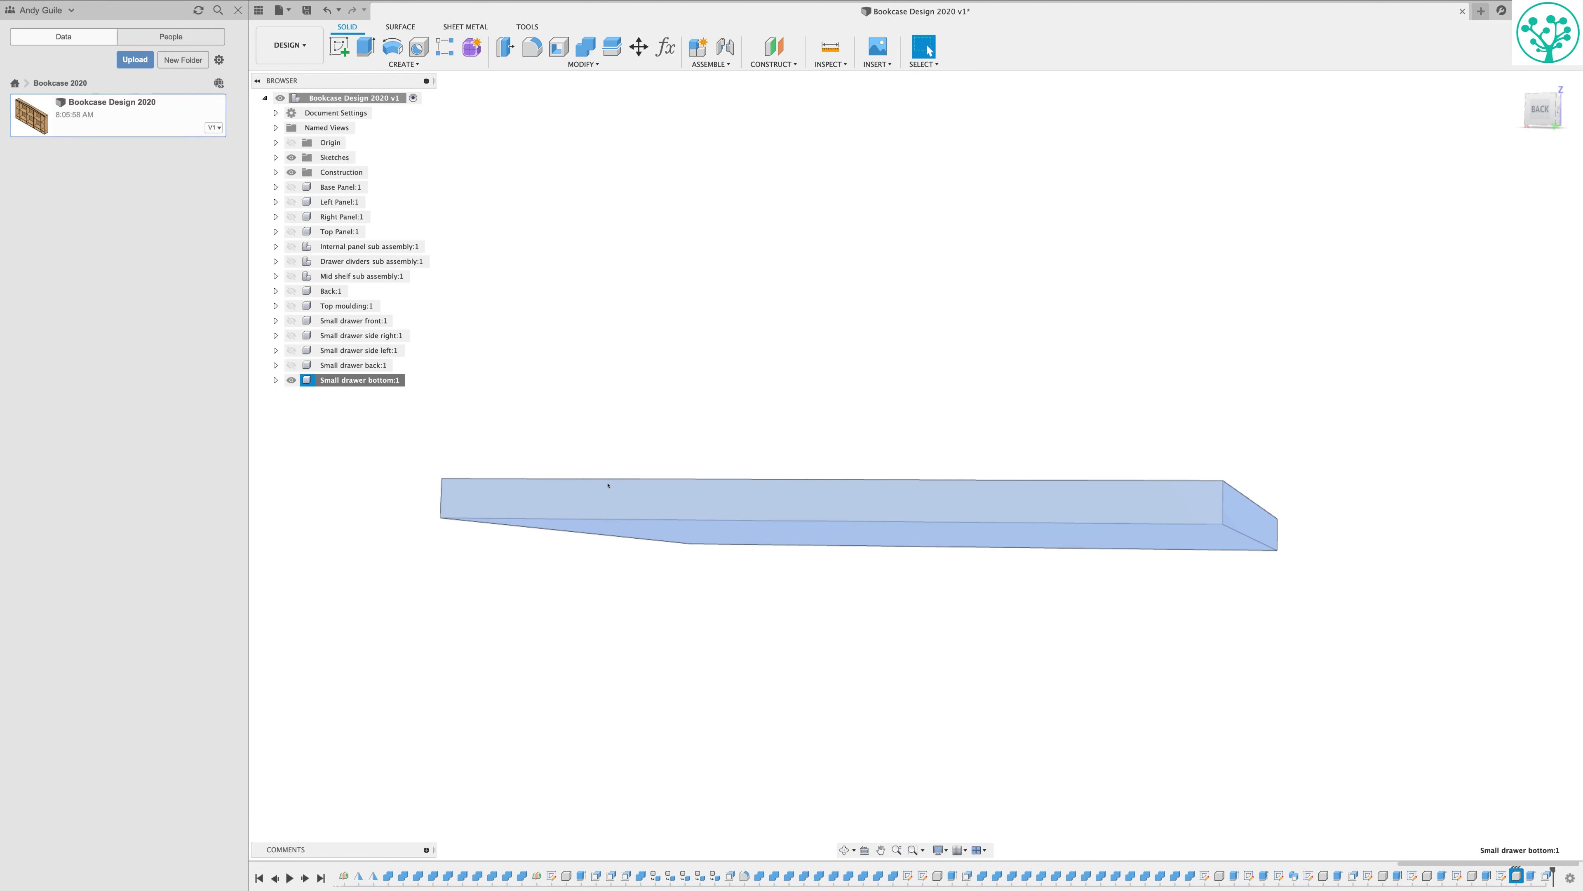
pyautogui.scroll(-5, 1364, 453)
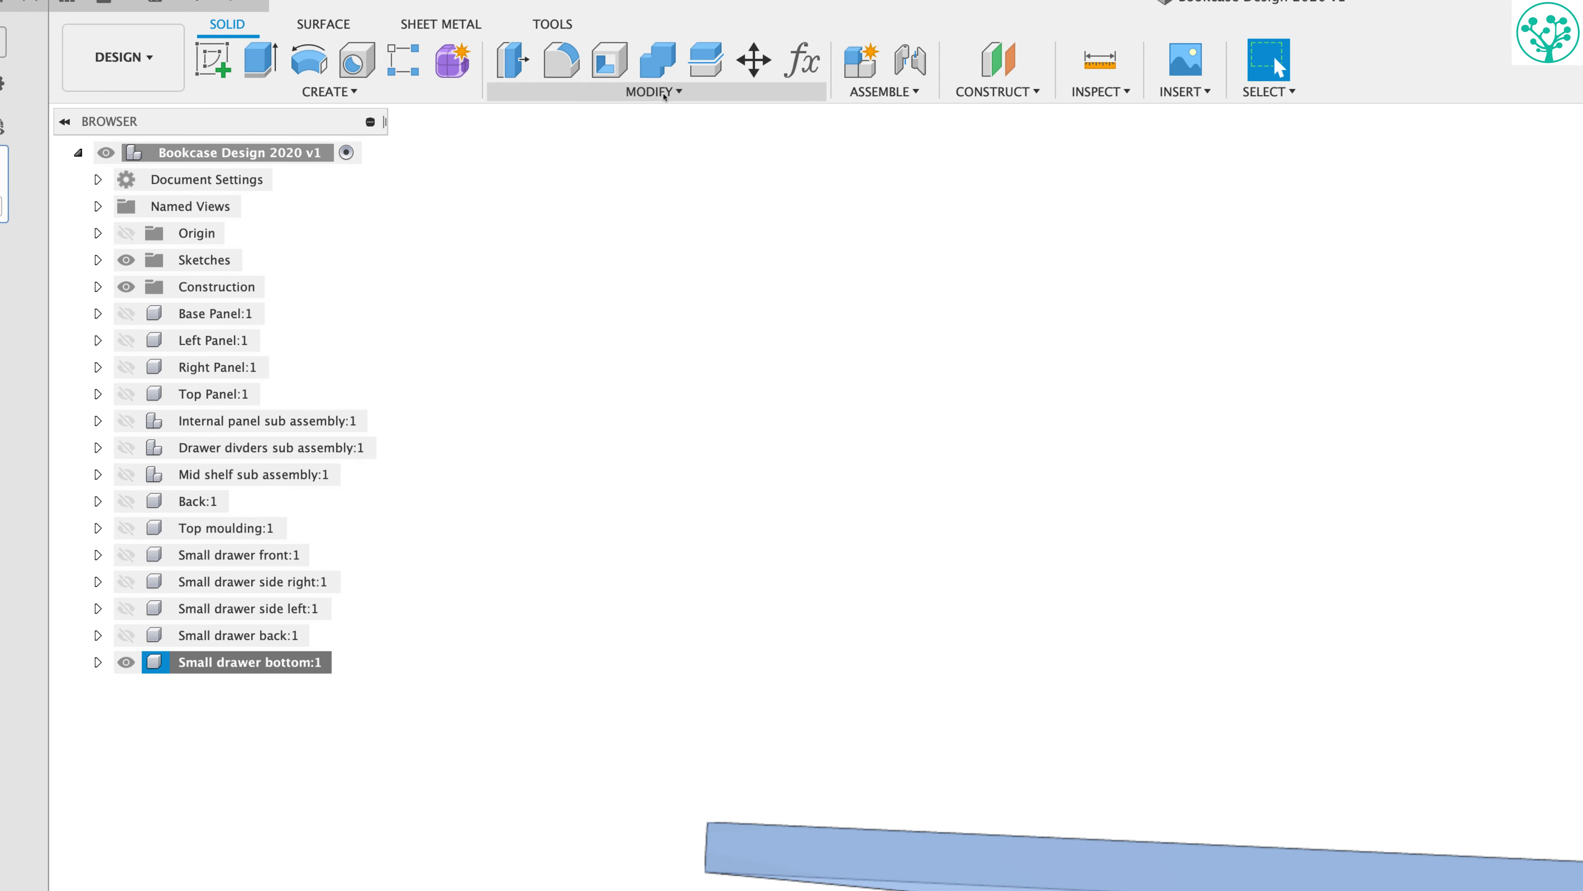
pyautogui.click(665, 94)
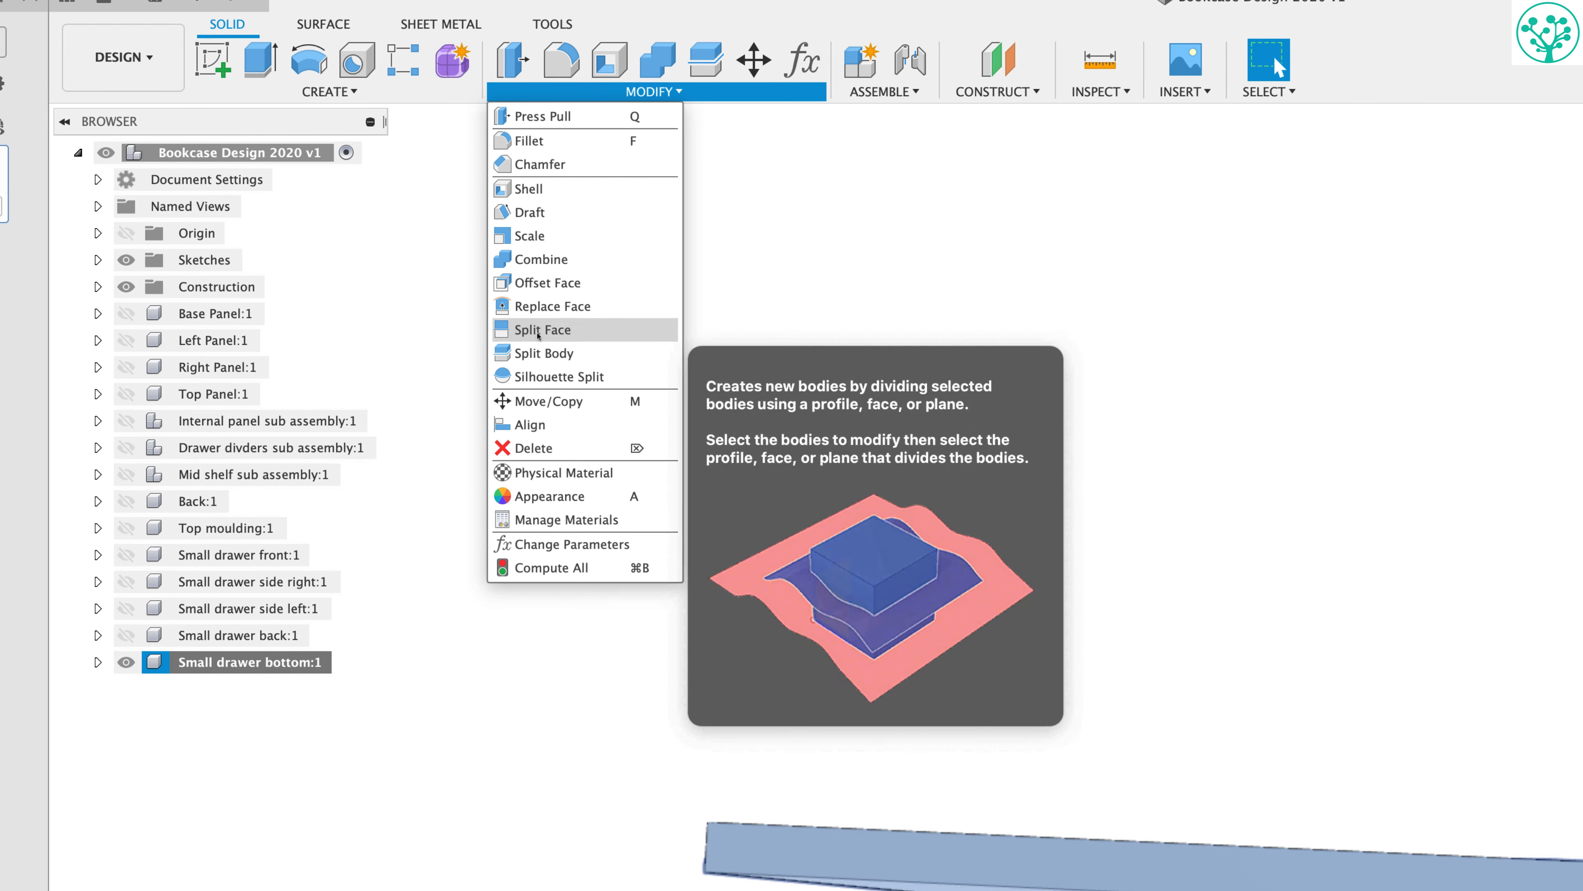
pyautogui.click(533, 282)
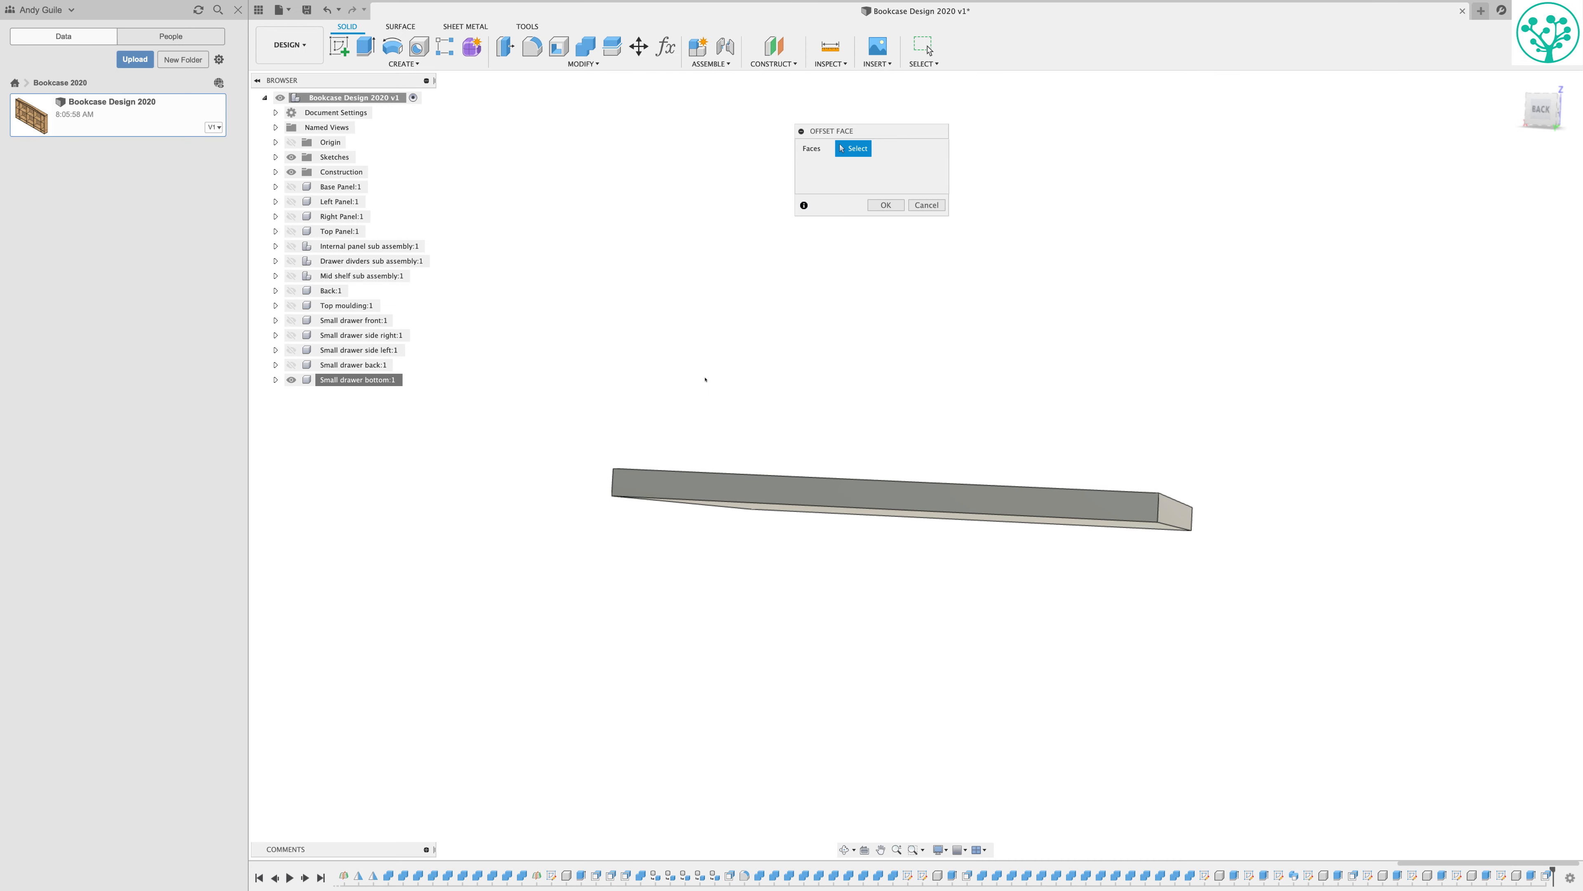
pyautogui.click(895, 493)
pyautogui.keyDown('shift'); pyautogui.moveTo(1028, 534); pyautogui.dragTo(929, 519, button='middle'); pyautogui.keyUp('shift')
pyautogui.click(1005, 459)
pyautogui.keyDown('shift'); pyautogui.moveTo(1010, 455); pyautogui.dragTo(591, 459, button='middle'); pyautogui.keyUp('shift')
pyautogui.click(1035, 508)
pyautogui.keyDown('shift'); pyautogui.moveTo(1035, 508); pyautogui.dragTo(602, 488, button='middle'); pyautogui.keyUp('shift')
pyautogui.click(1013, 502)
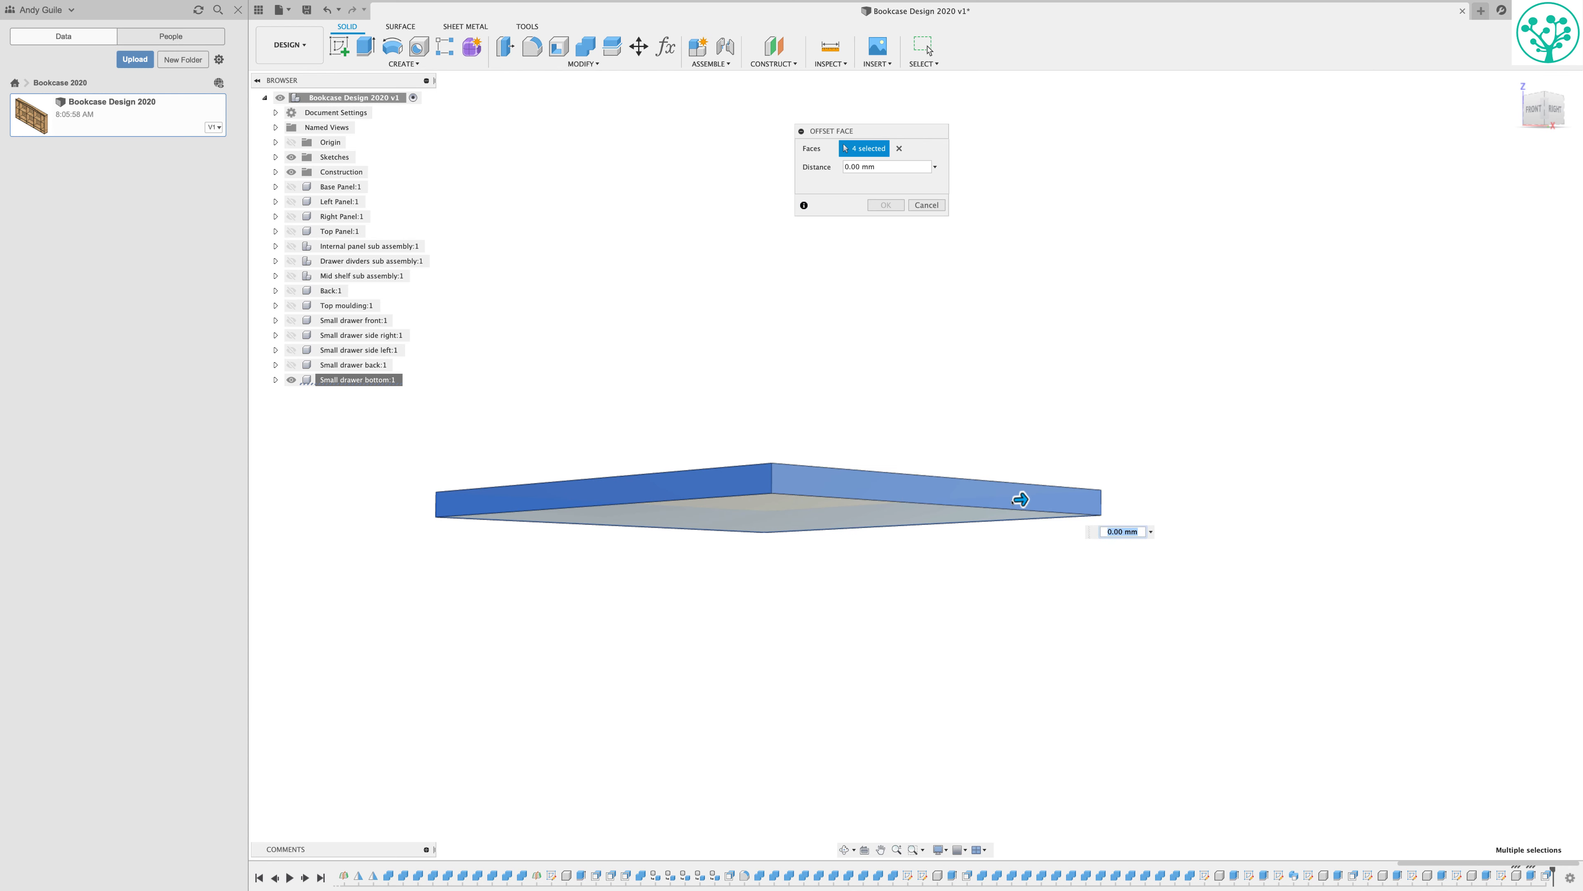
pyautogui.moveTo(1020, 498); pyautogui.dragTo(1050, 502)
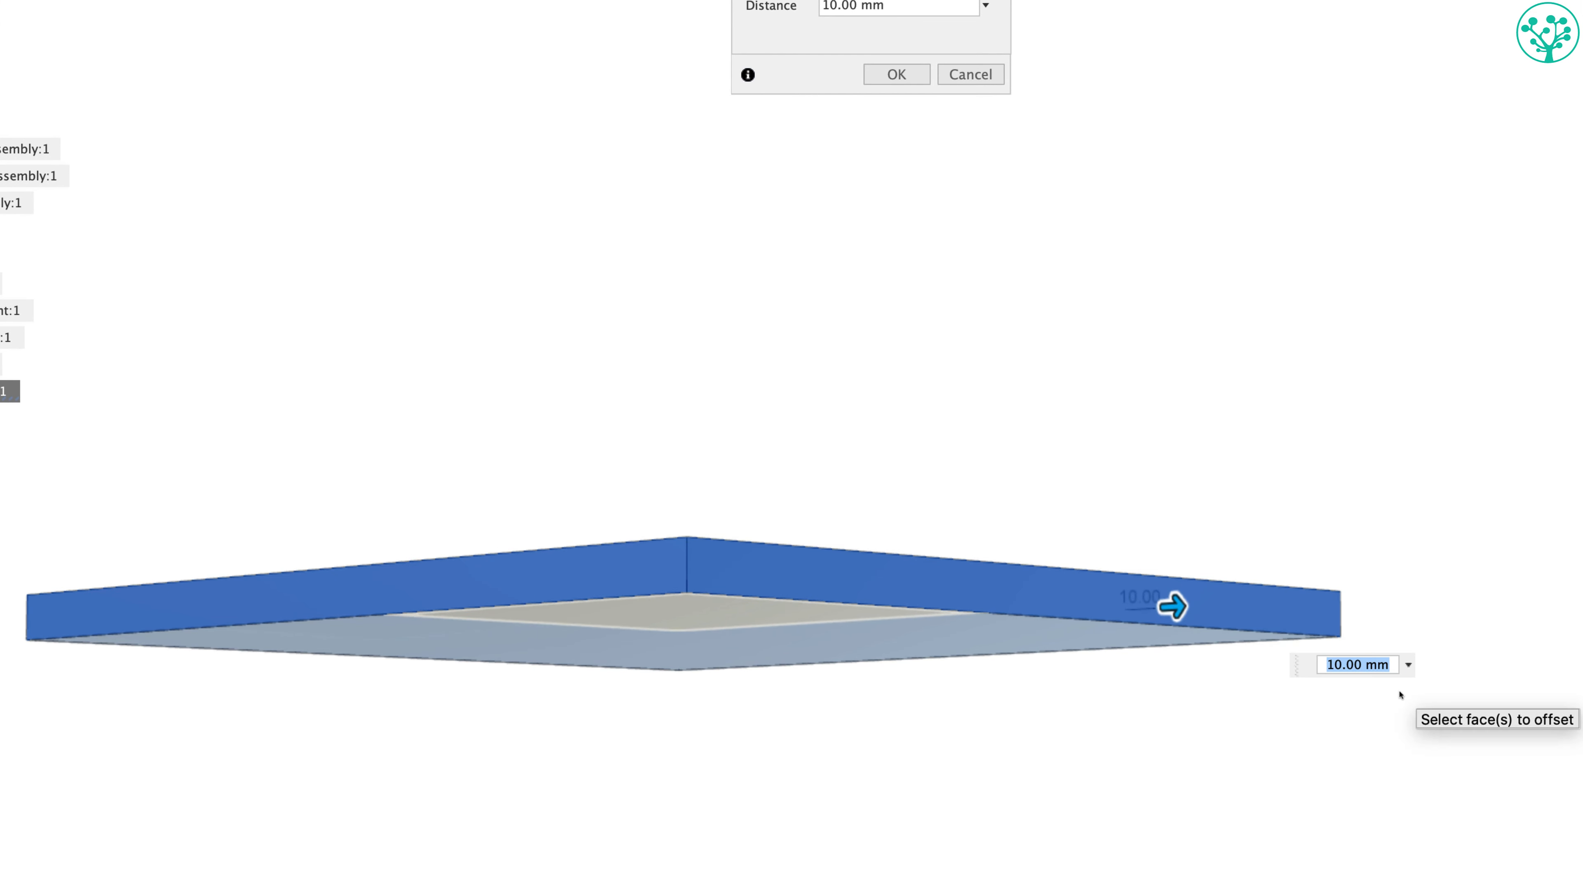
pyautogui.write('j')
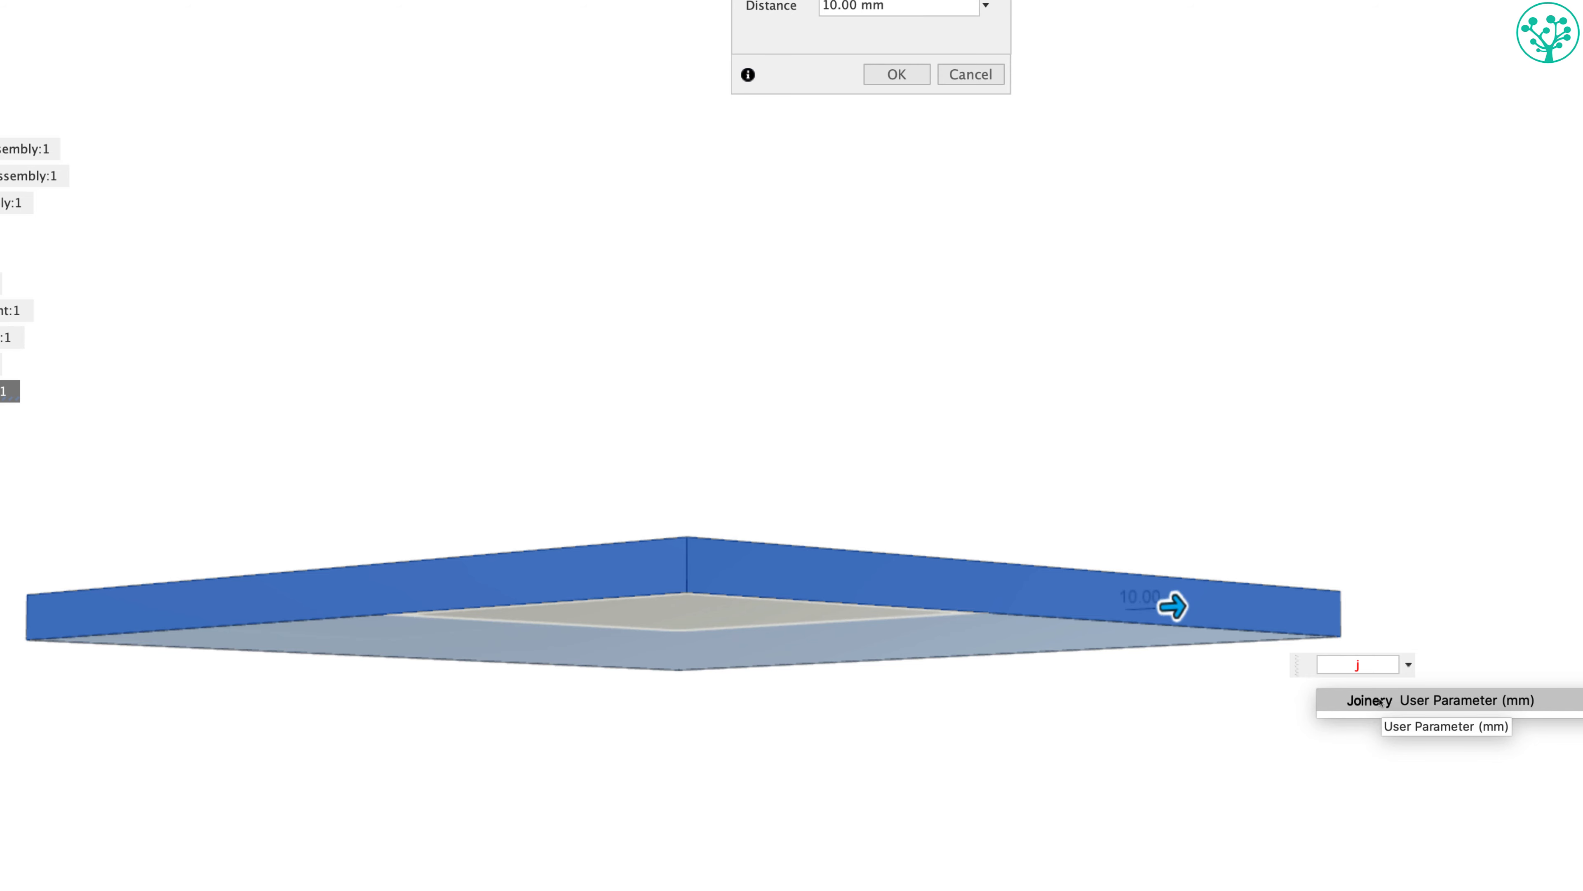
pyautogui.click(1381, 700)
pyautogui.press('Return')
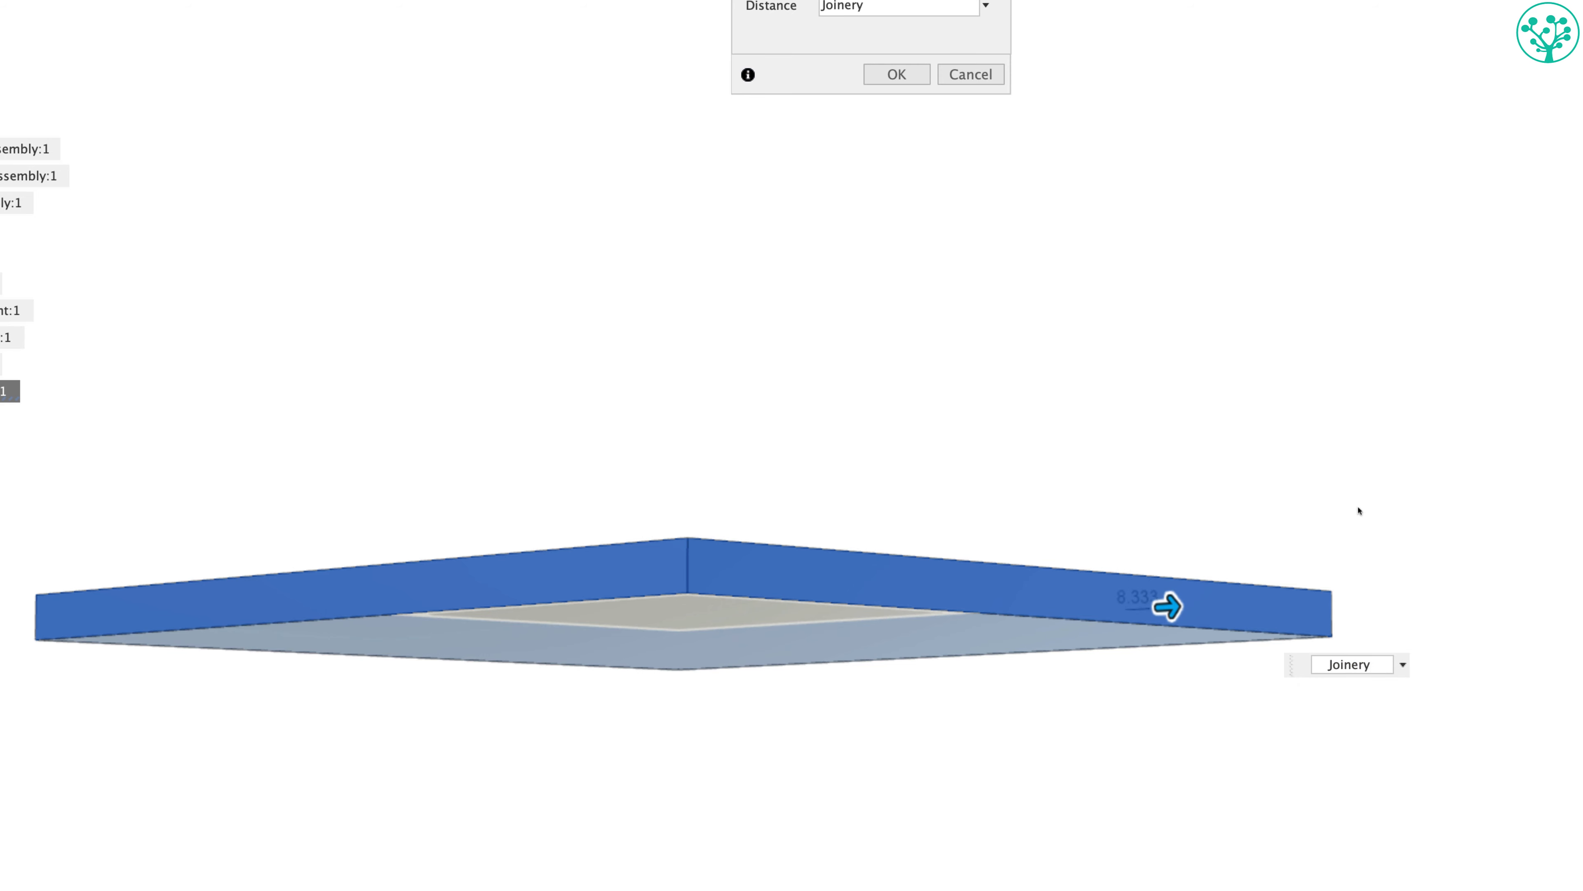
pyautogui.click(896, 74)
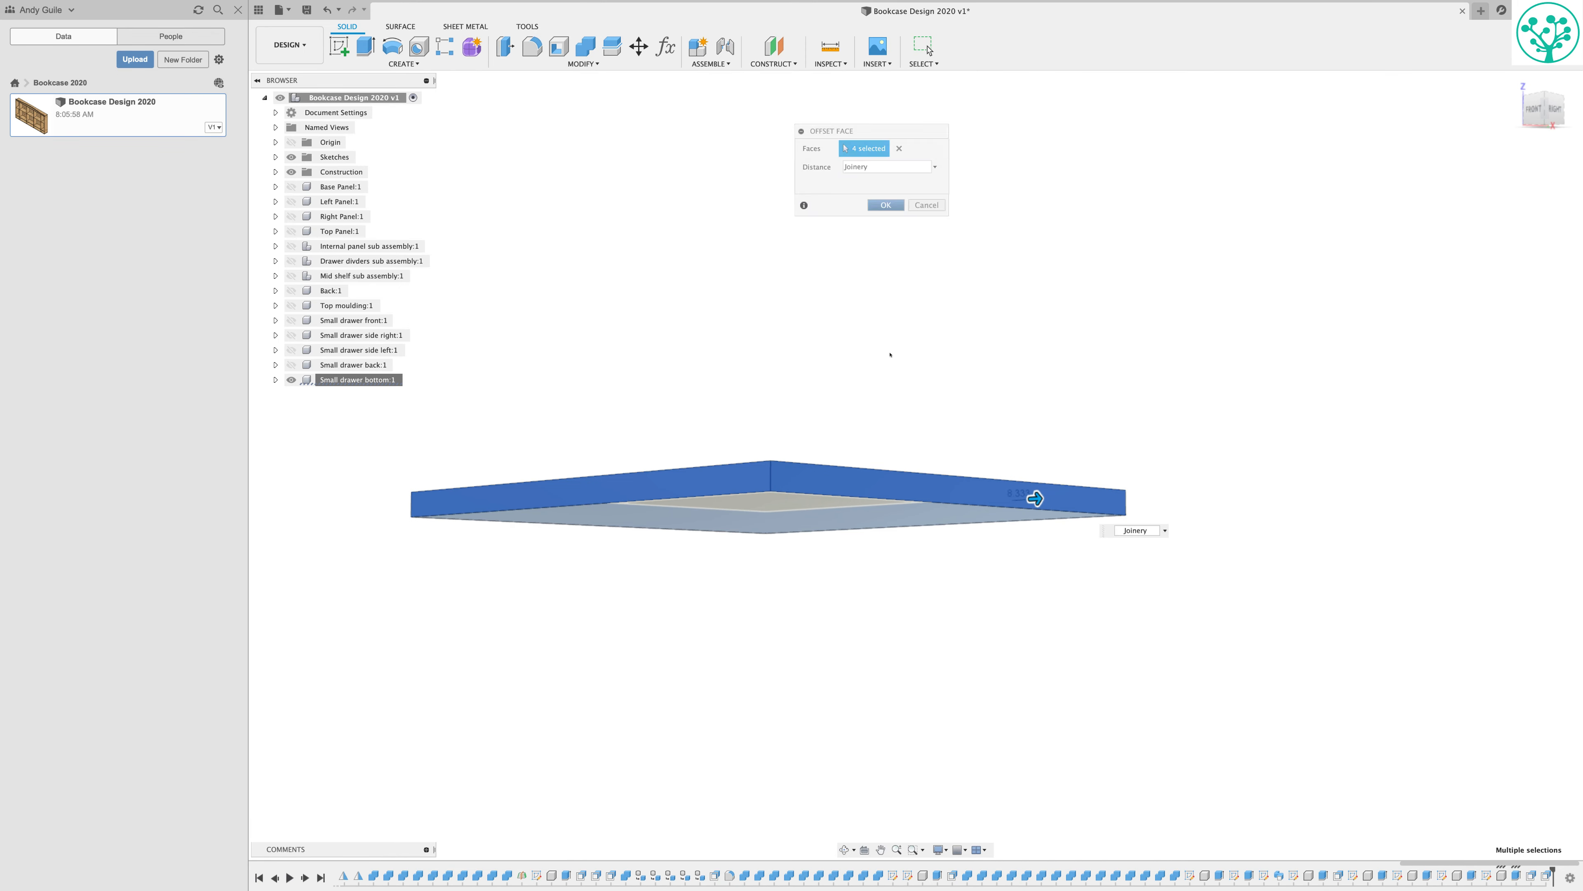
# Show the small drawer's front, right side, left side and back components around the bottom again.
pyautogui.click(290, 350)
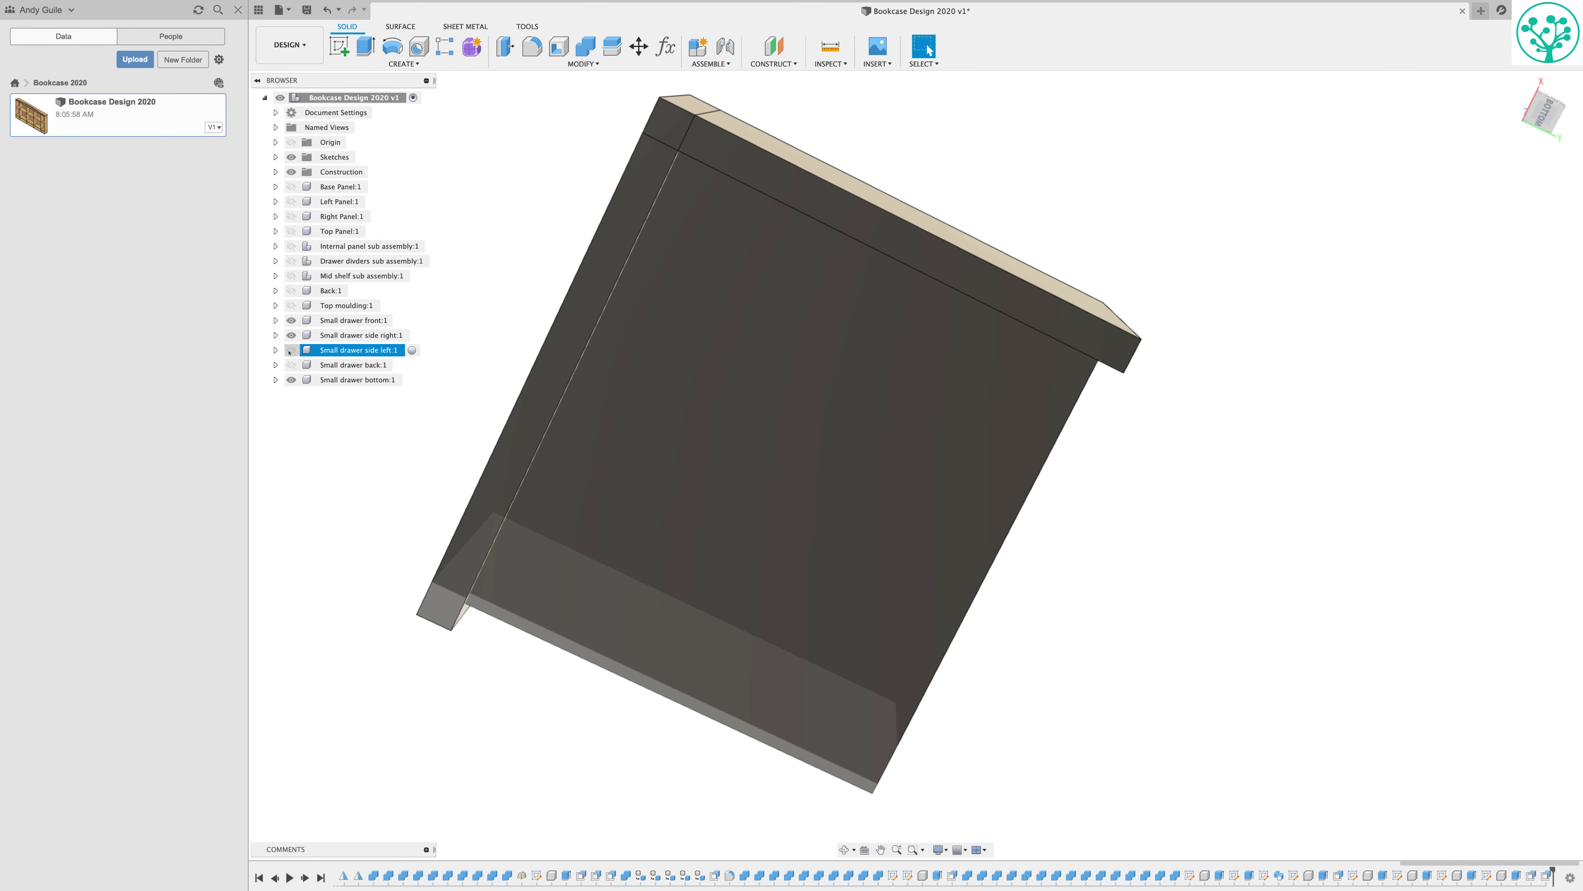
pyautogui.click(291, 365)
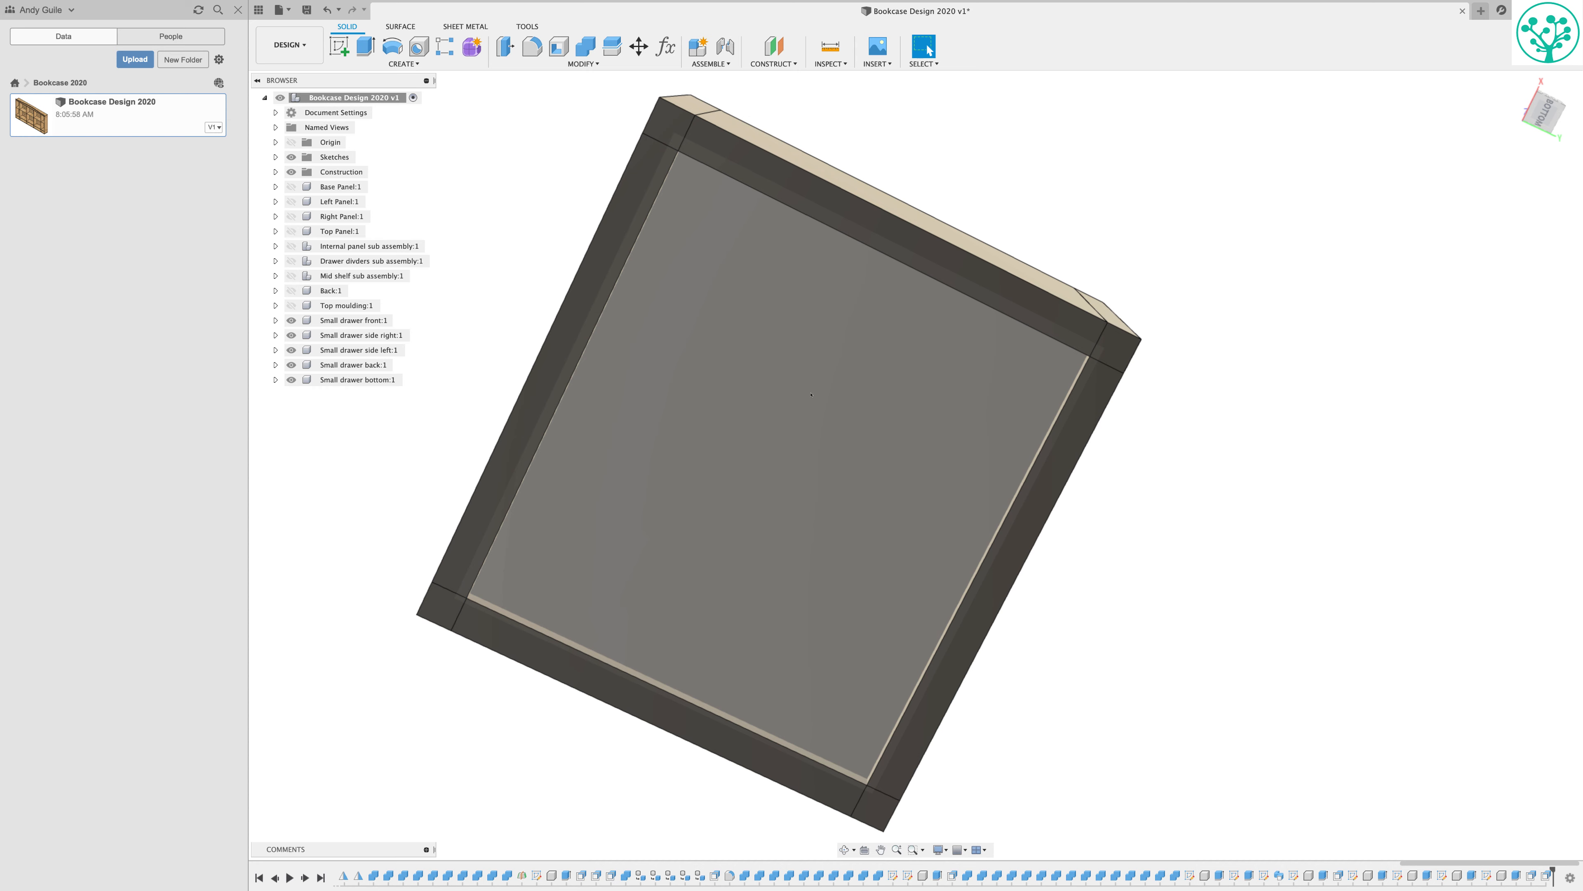
# Examine the assembled small drawer from below, from above and from the side to check how the enlarged bottom meets the frame.
pyautogui.scroll(3, 779, 362)
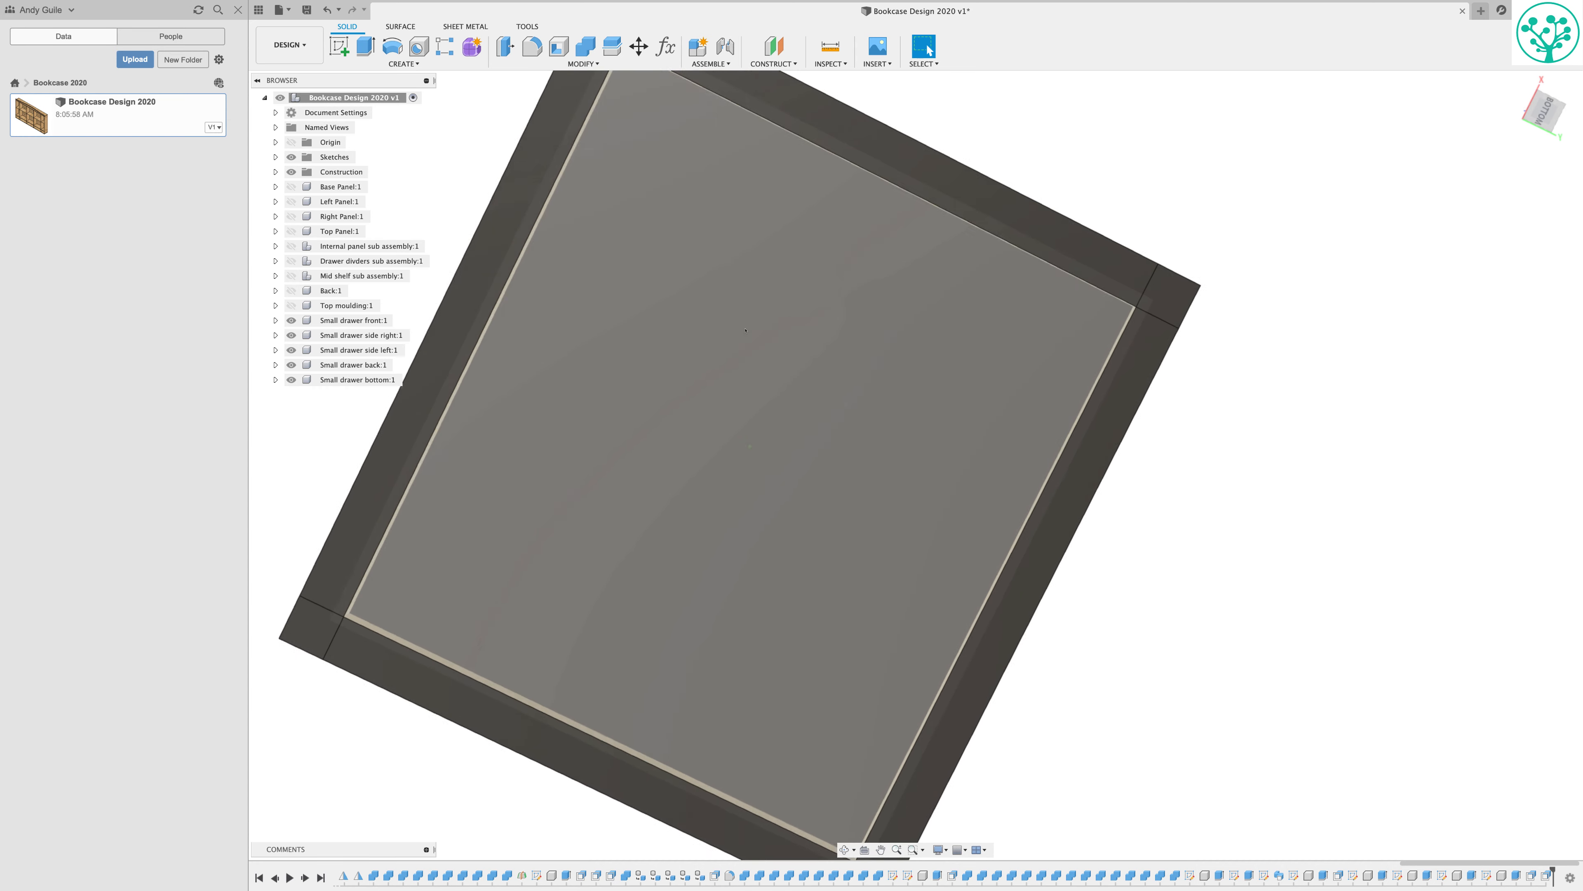
pyautogui.scroll(2, 1200, 387)
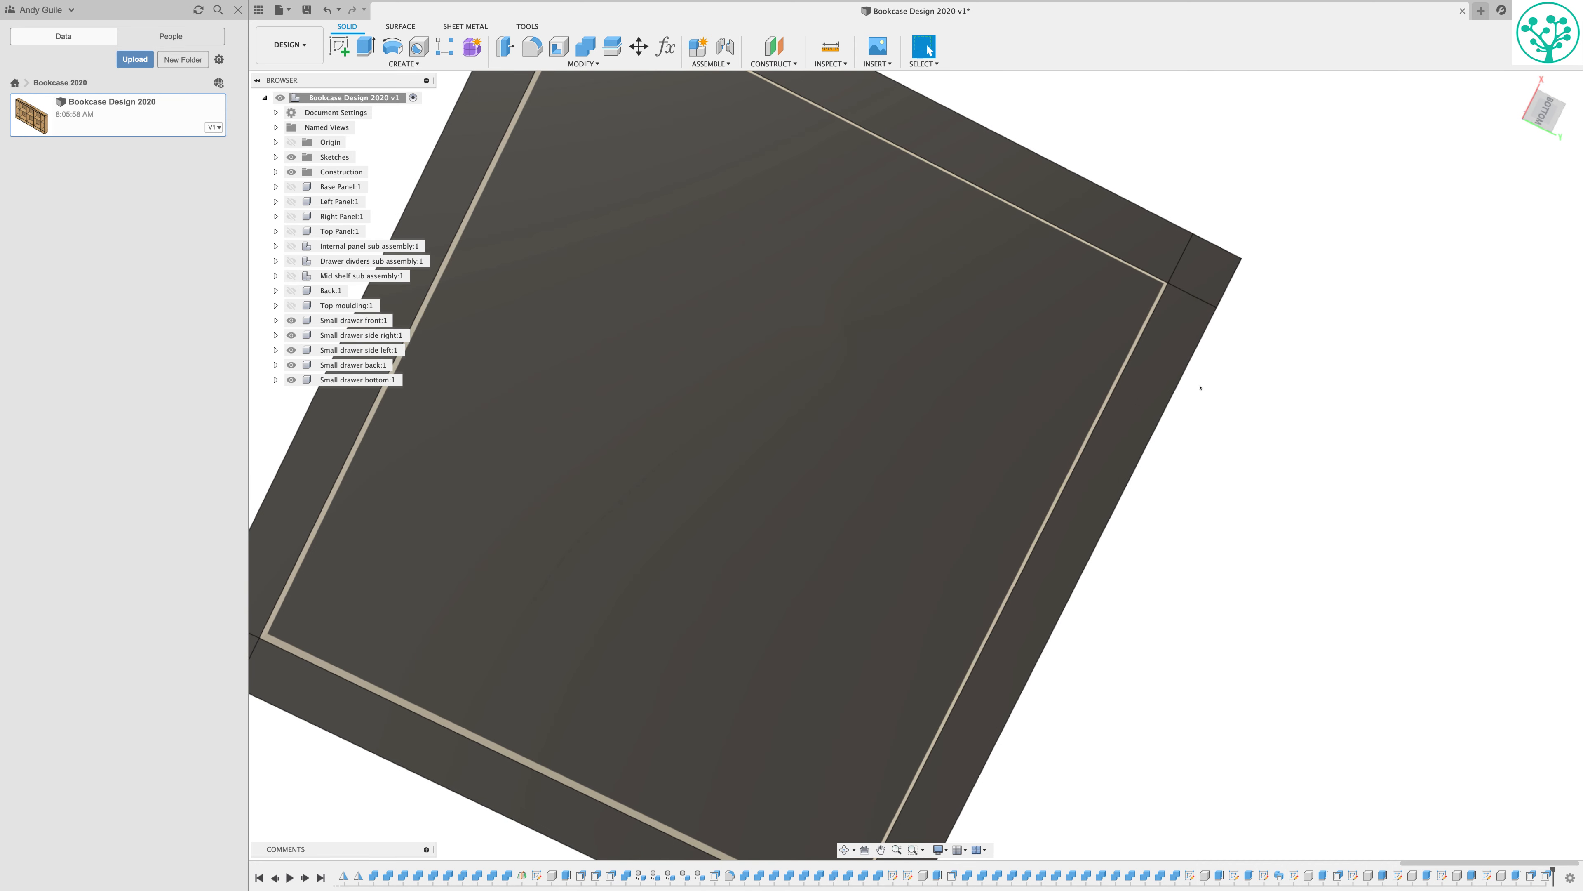
pyautogui.scroll(-3, 1216, 441)
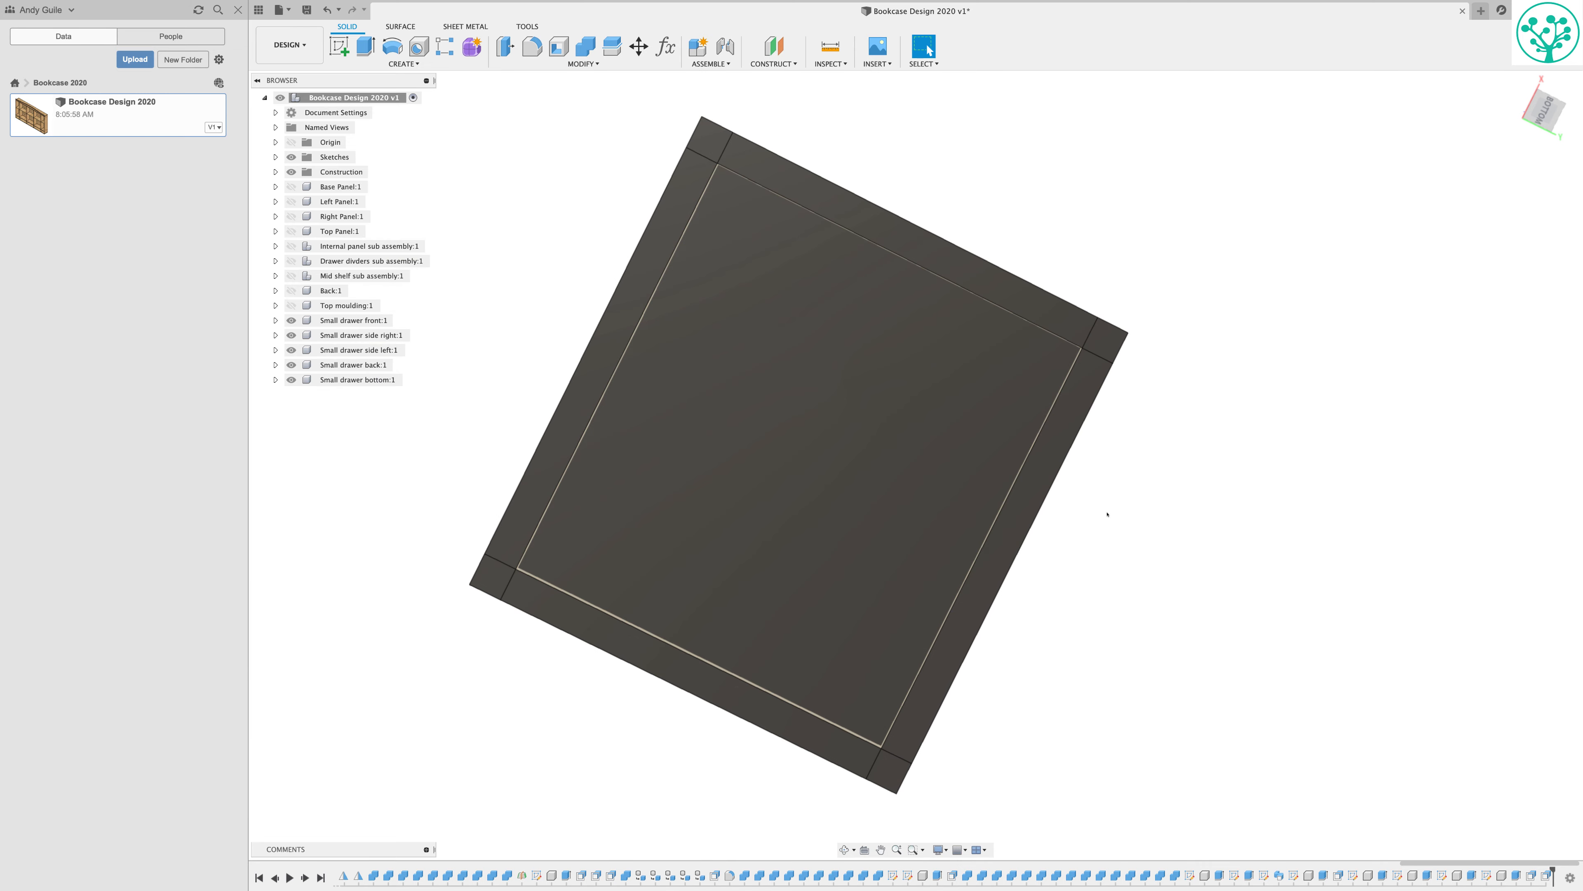
pyautogui.keyDown('shift'); pyautogui.moveTo(1120, 509); pyautogui.dragTo(1194, 444, button='middle'); pyautogui.keyUp('shift')
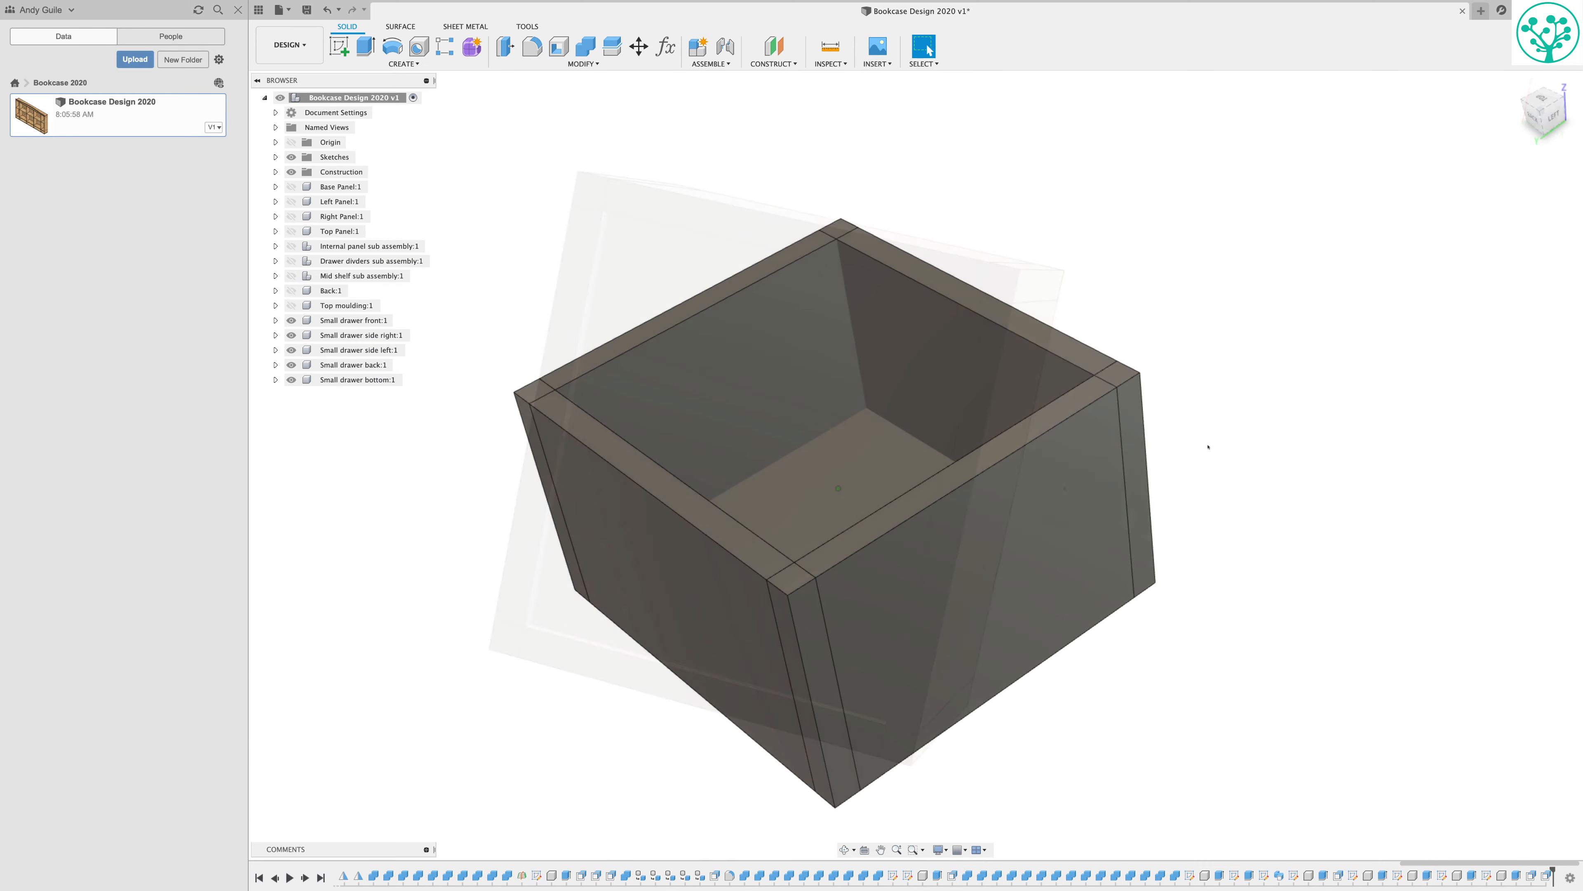
pyautogui.scroll(6, 876, 349)
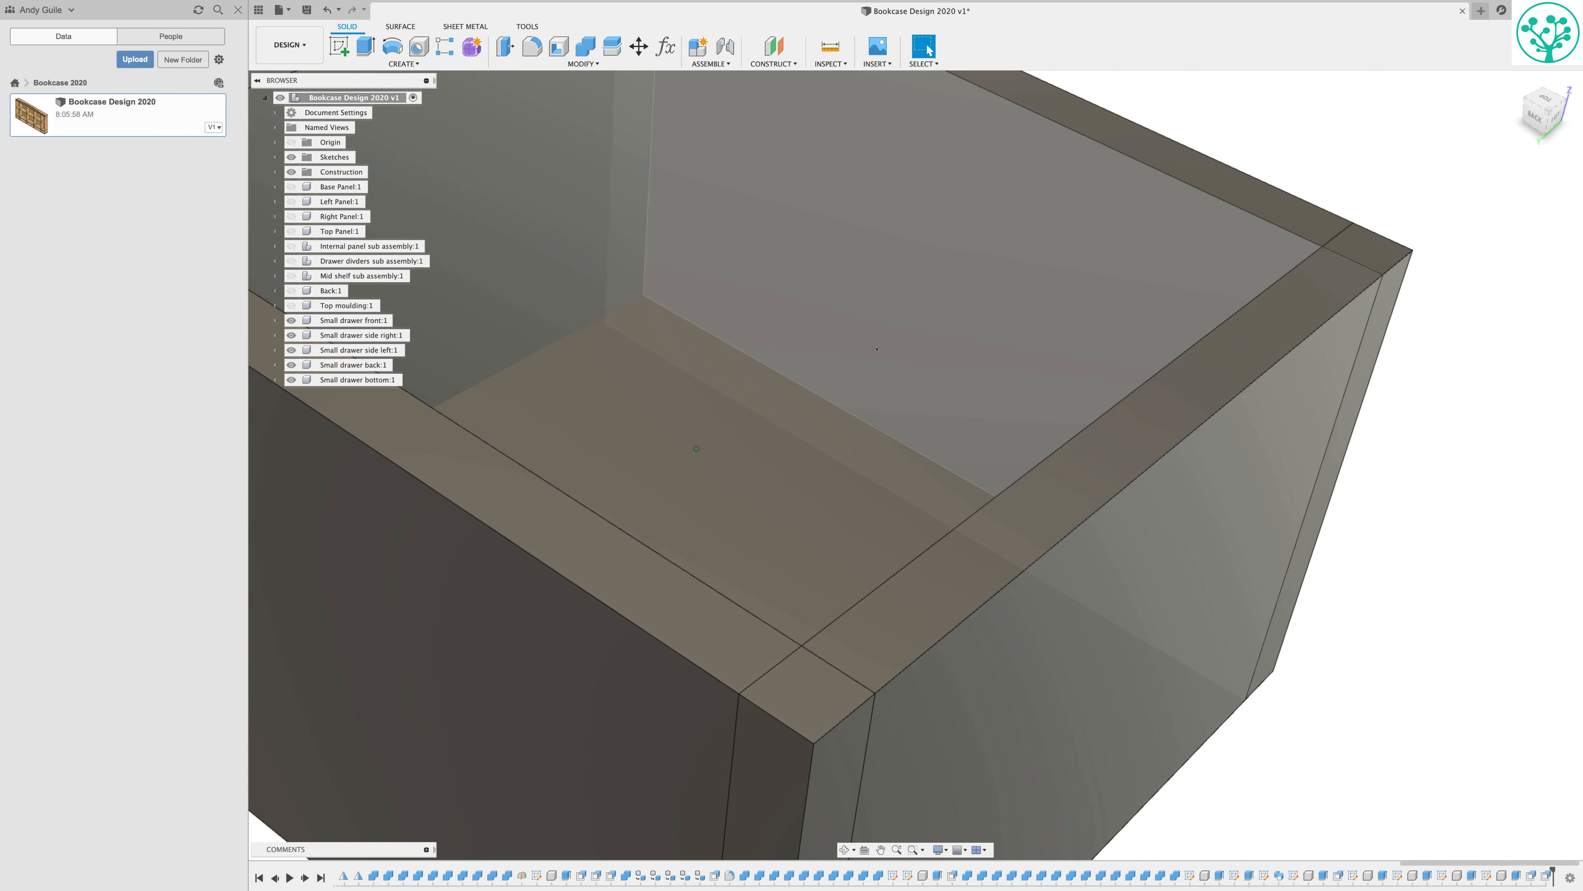
pyautogui.scroll(-8, 877, 349)
pyautogui.keyDown('shift'); pyautogui.moveTo(787, 378); pyautogui.dragTo(713, 141, button='middle'); pyautogui.keyUp('shift')
pyautogui.scroll(4, 780, 345)
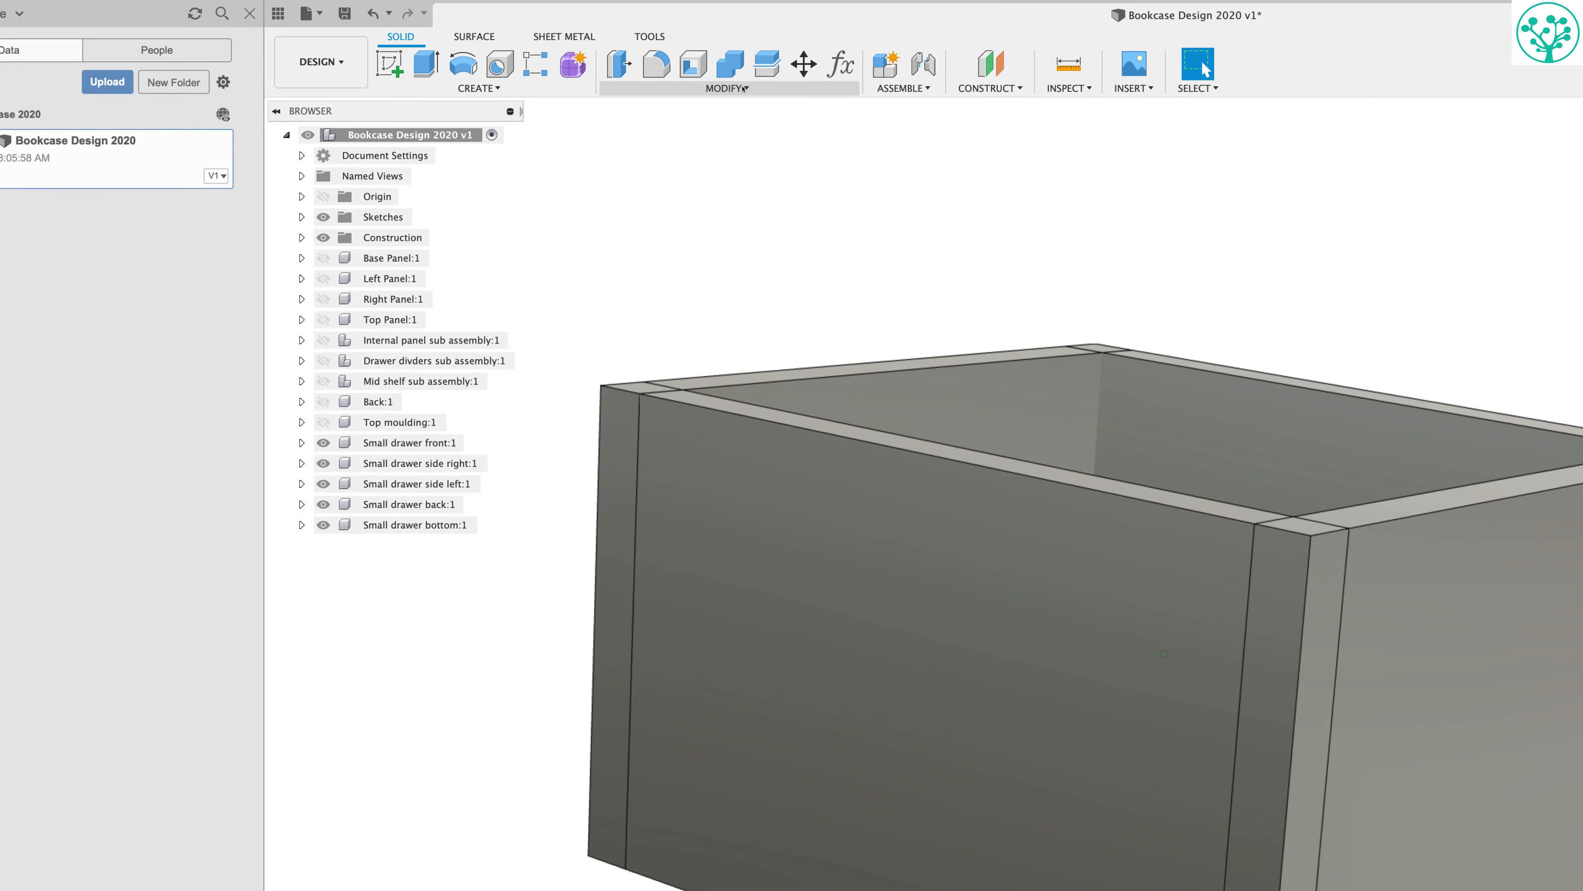